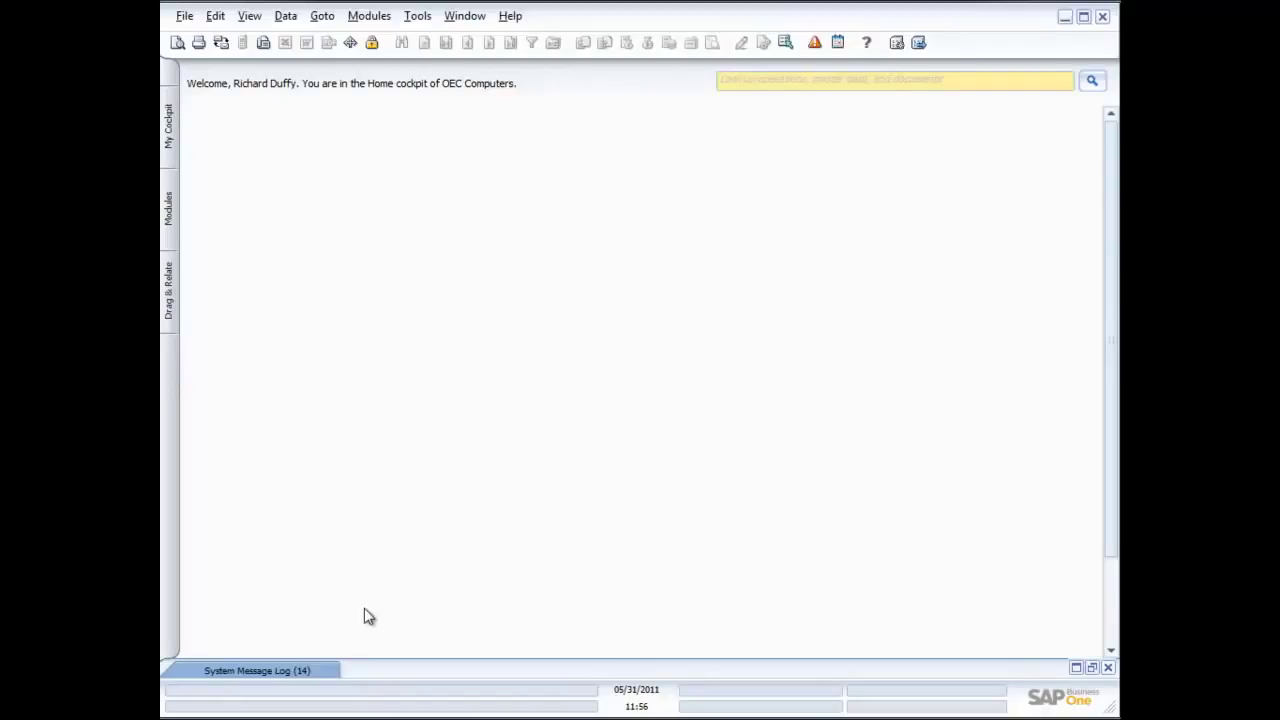
Step: Open a new Sales Quotation from the Sales - A/R module and reposition its window
{"action": "left_click", "coordinate": [169, 205]}
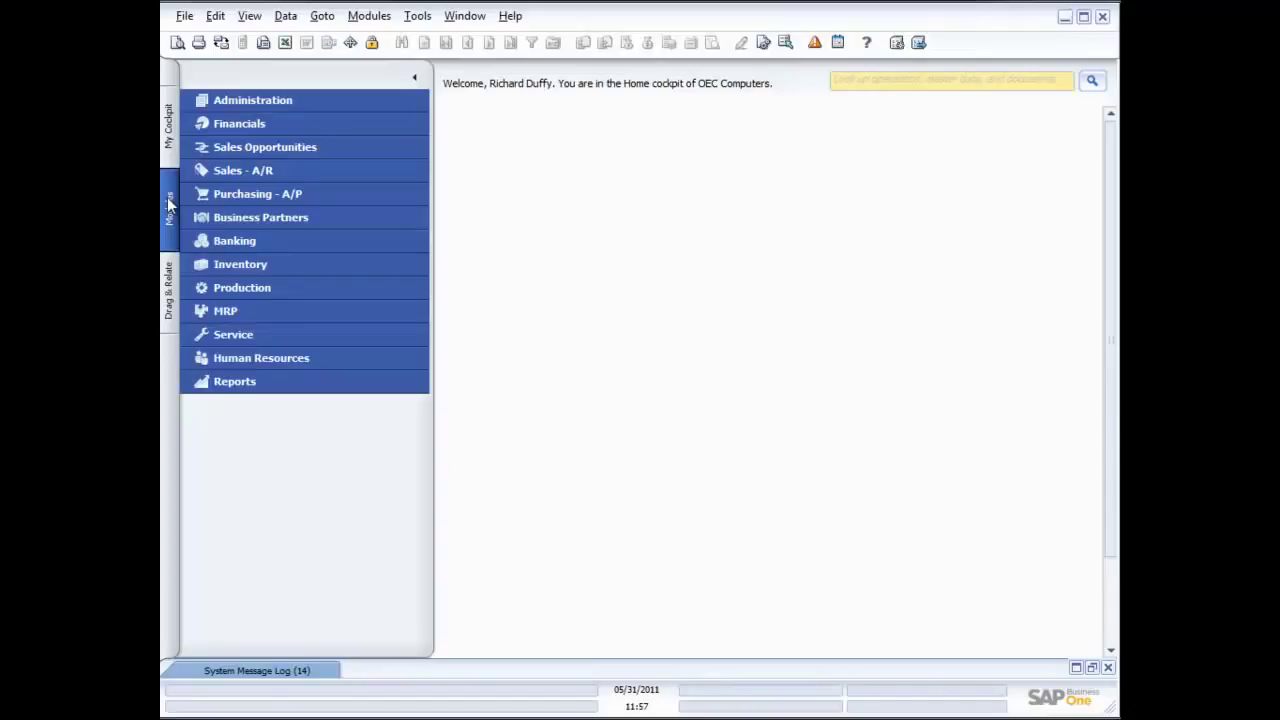
{"action": "left_click", "coordinate": [229, 170]}
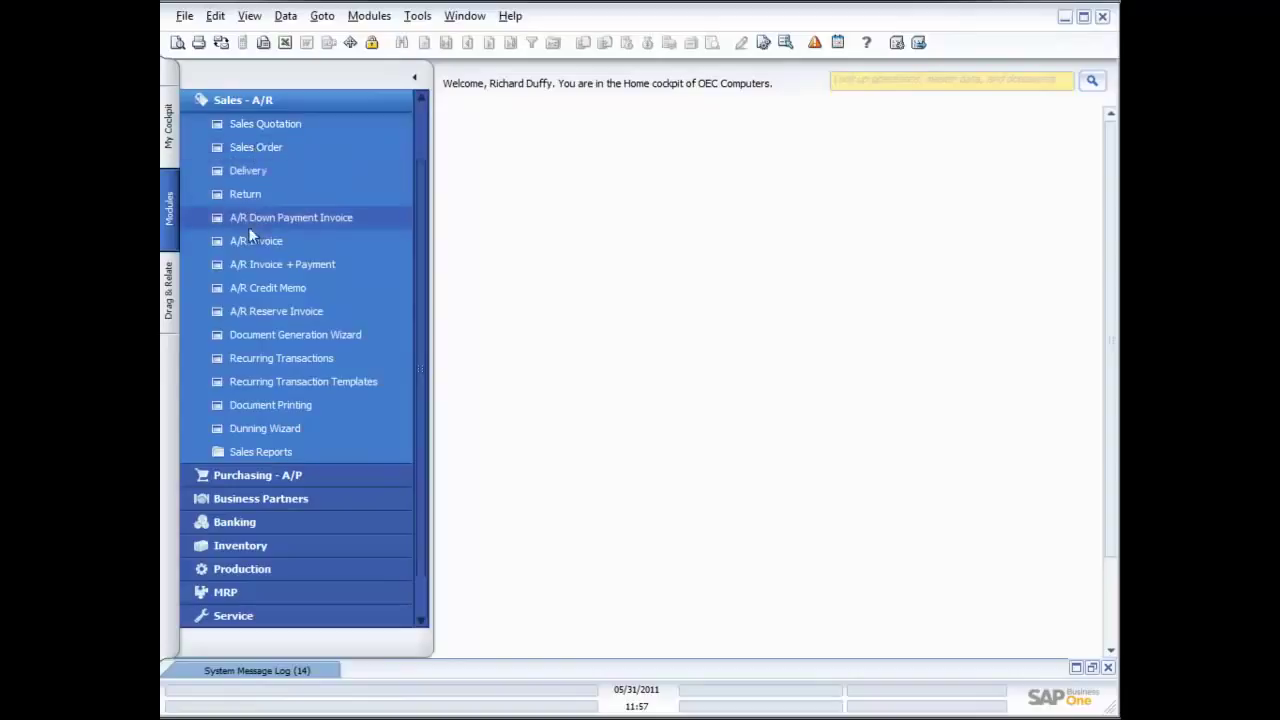
{"action": "left_click", "coordinate": [253, 126]}
{"action": "left_click_drag", "start_coordinate": [695, 150], "coordinate": [617, 115]}
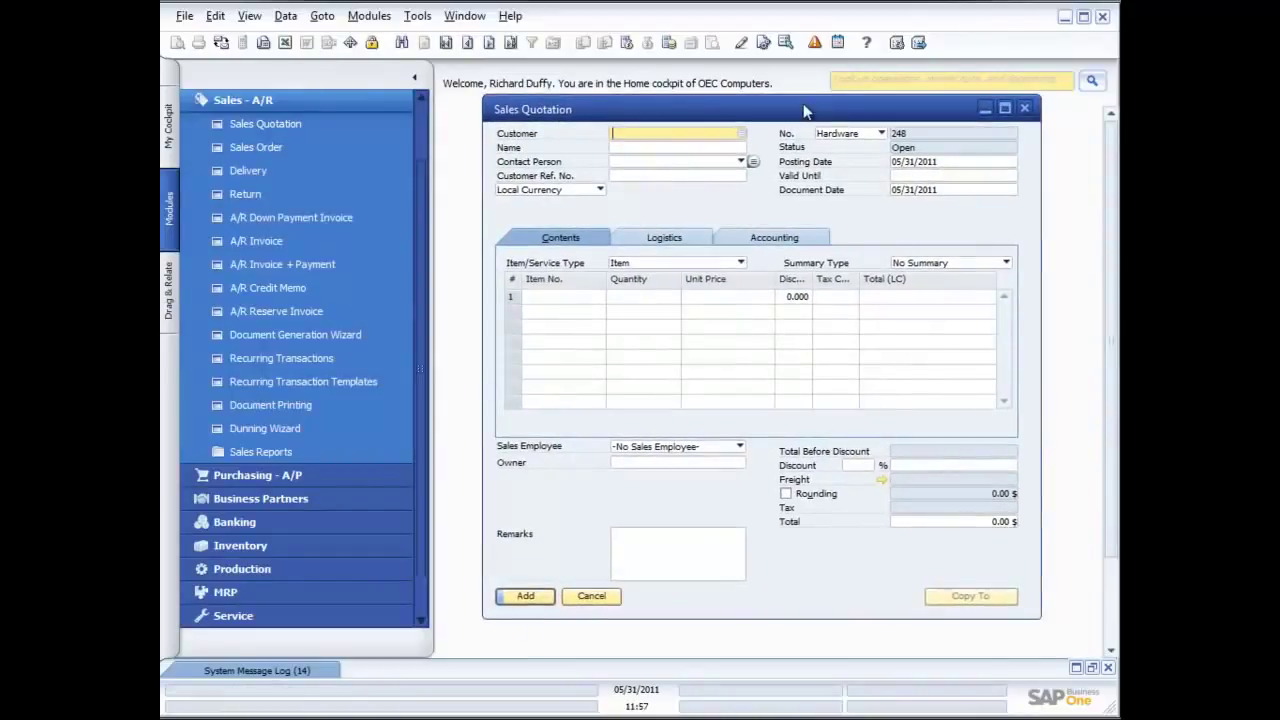
{"action": "left_click", "coordinate": [697, 133]}
{"action": "left_click", "coordinate": [741, 134]}
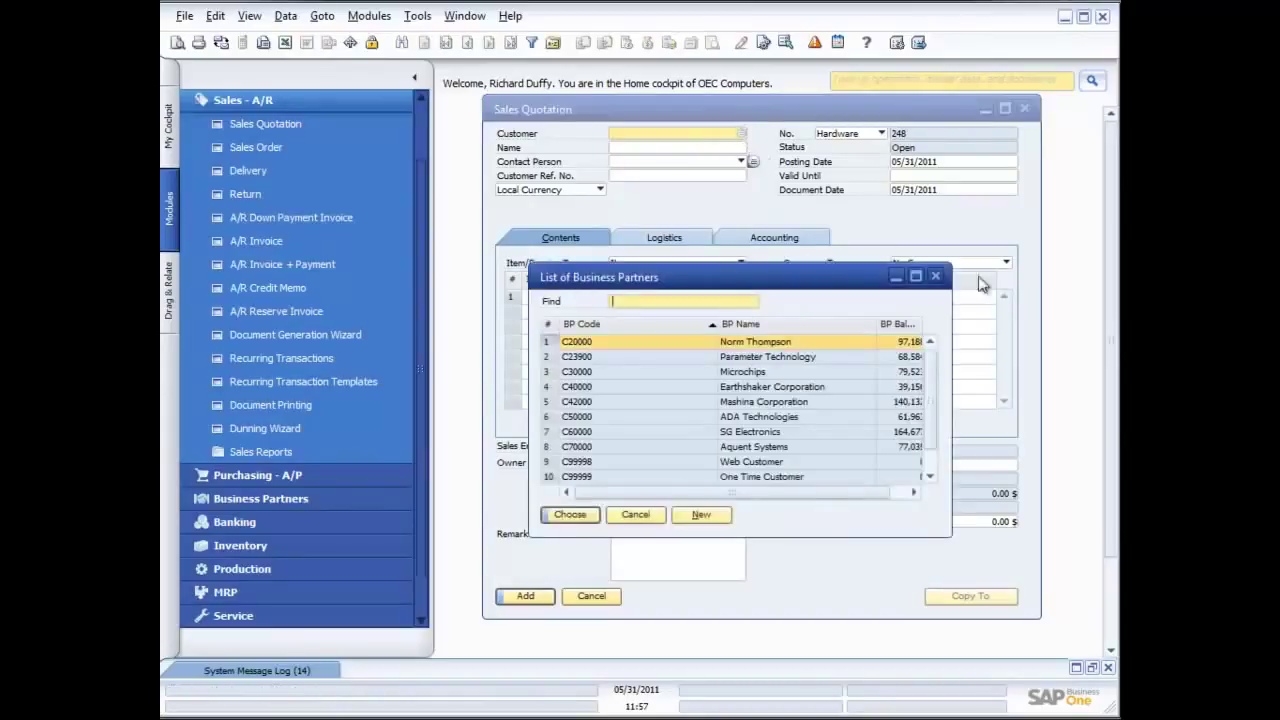
{"action": "left_click", "coordinate": [936, 276]}
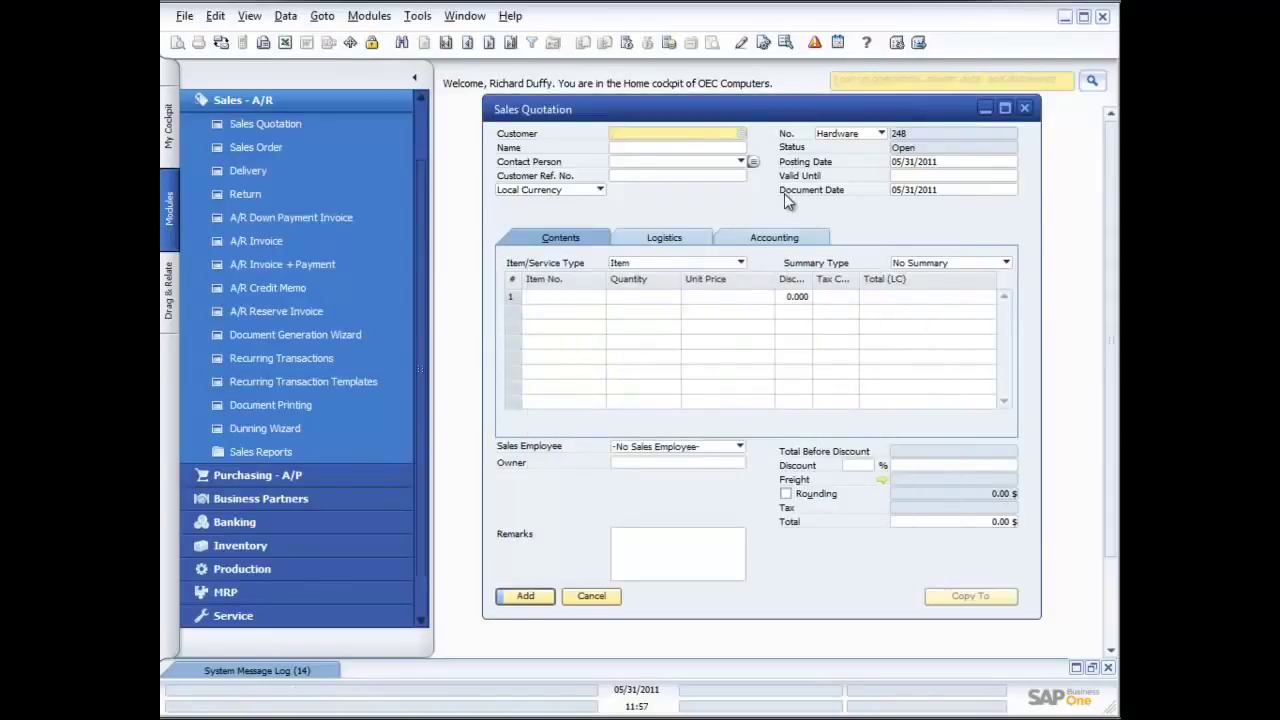
Step: List all business partners with the * wildcard and choose Earthshaker Corporation as the quotation's customer
{"action": "type", "text": "*"}
{"action": "key", "text": "Tab"}
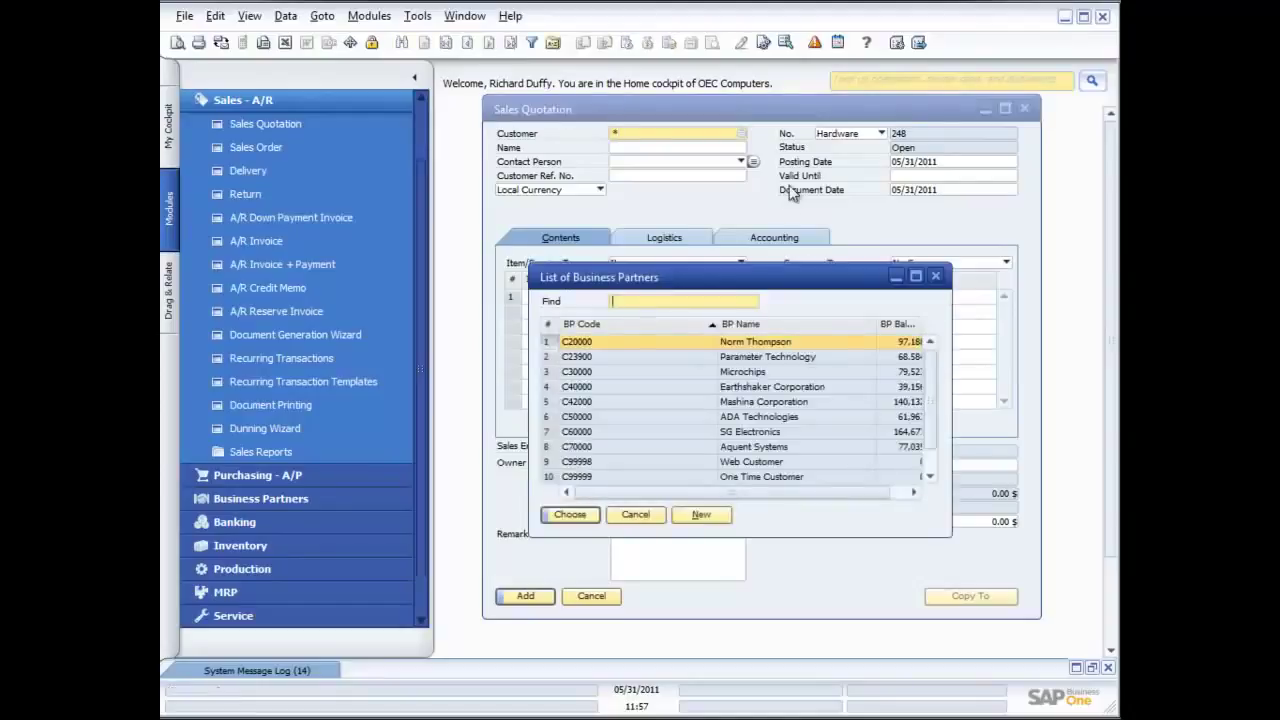
{"action": "double_click", "coordinate": [617, 386]}
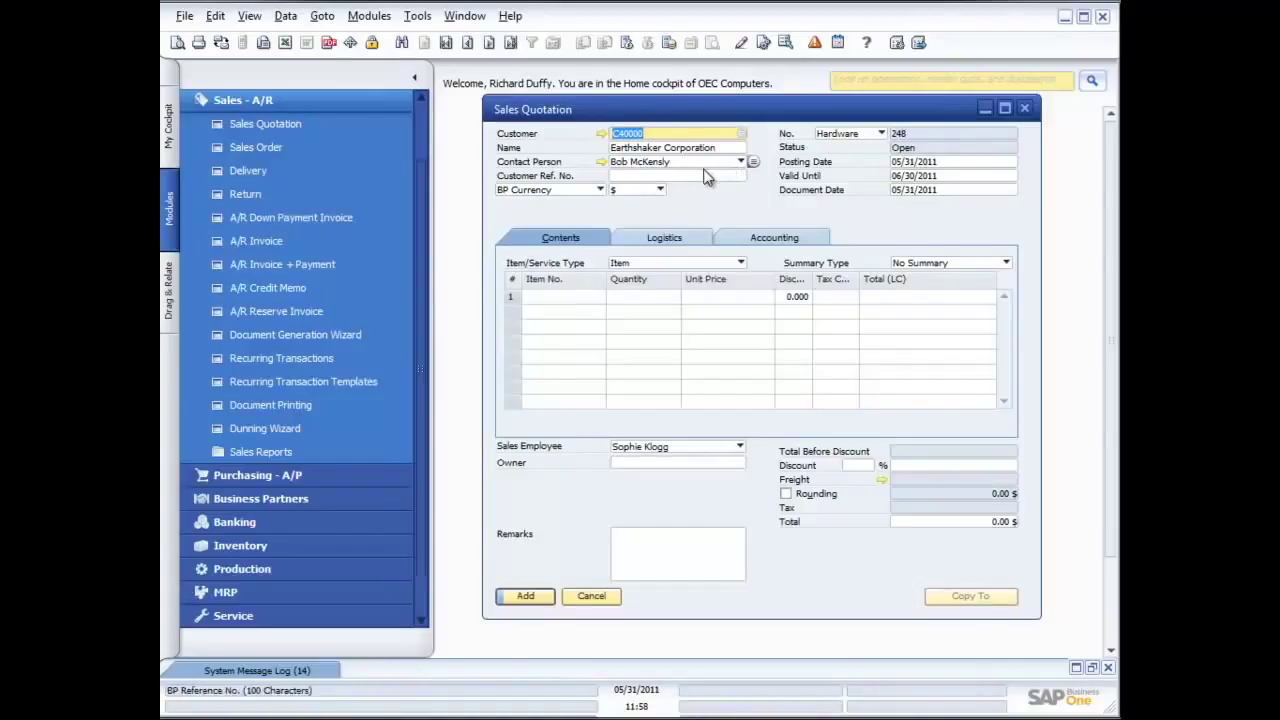
Step: Check the quotation's customer reference number, posting date, valid-until date and document date fields
{"action": "left_click", "coordinate": [627, 175]}
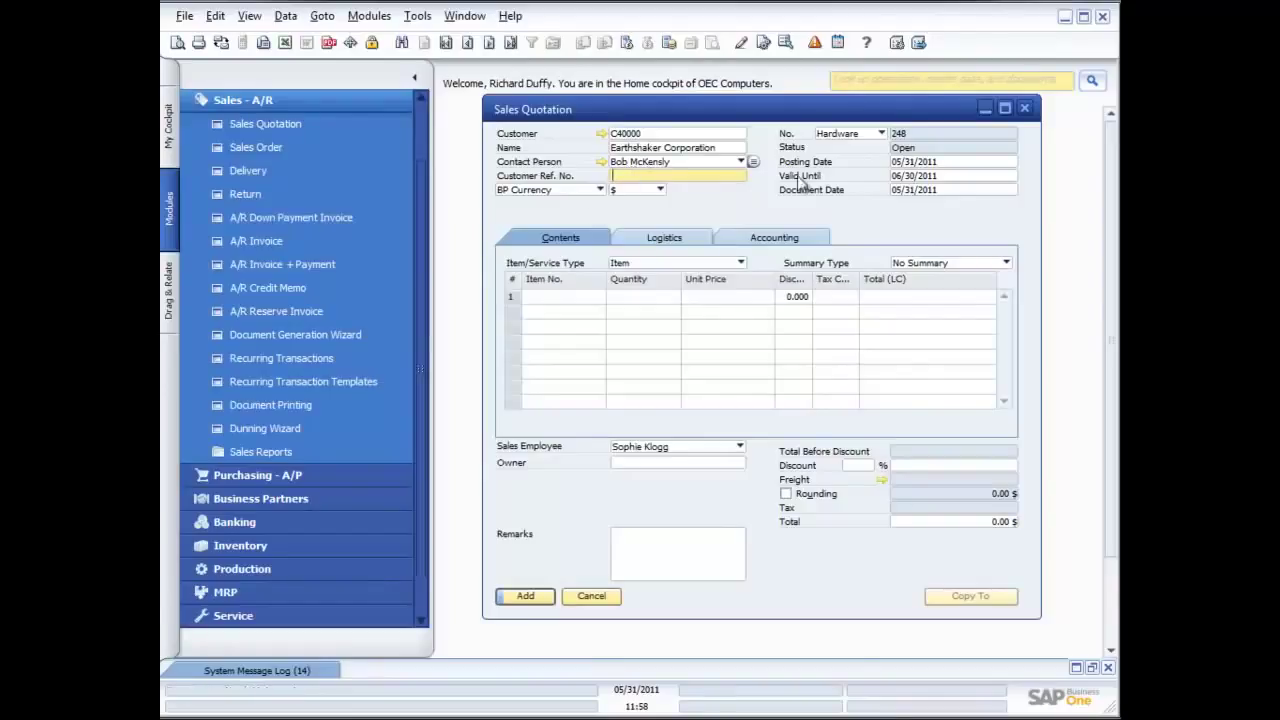
{"action": "left_click", "coordinate": [935, 164]}
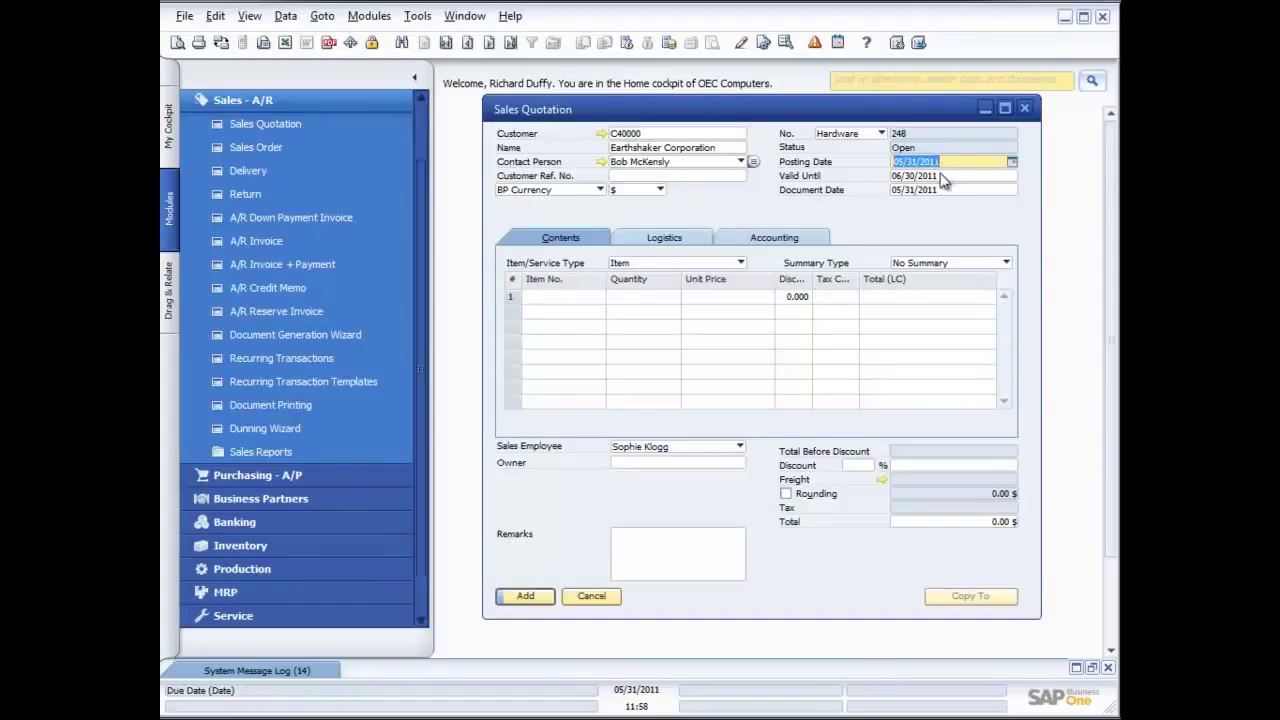
{"action": "left_click", "coordinate": [945, 177]}
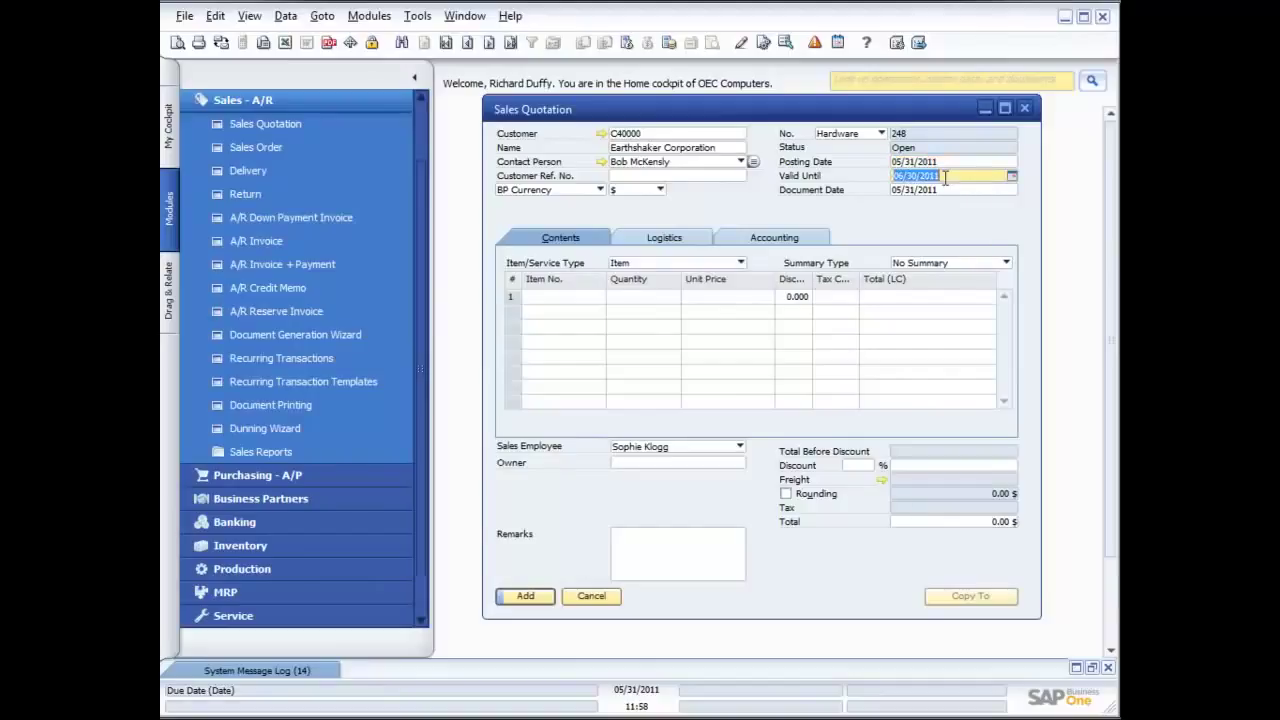
{"action": "left_click", "coordinate": [945, 189]}
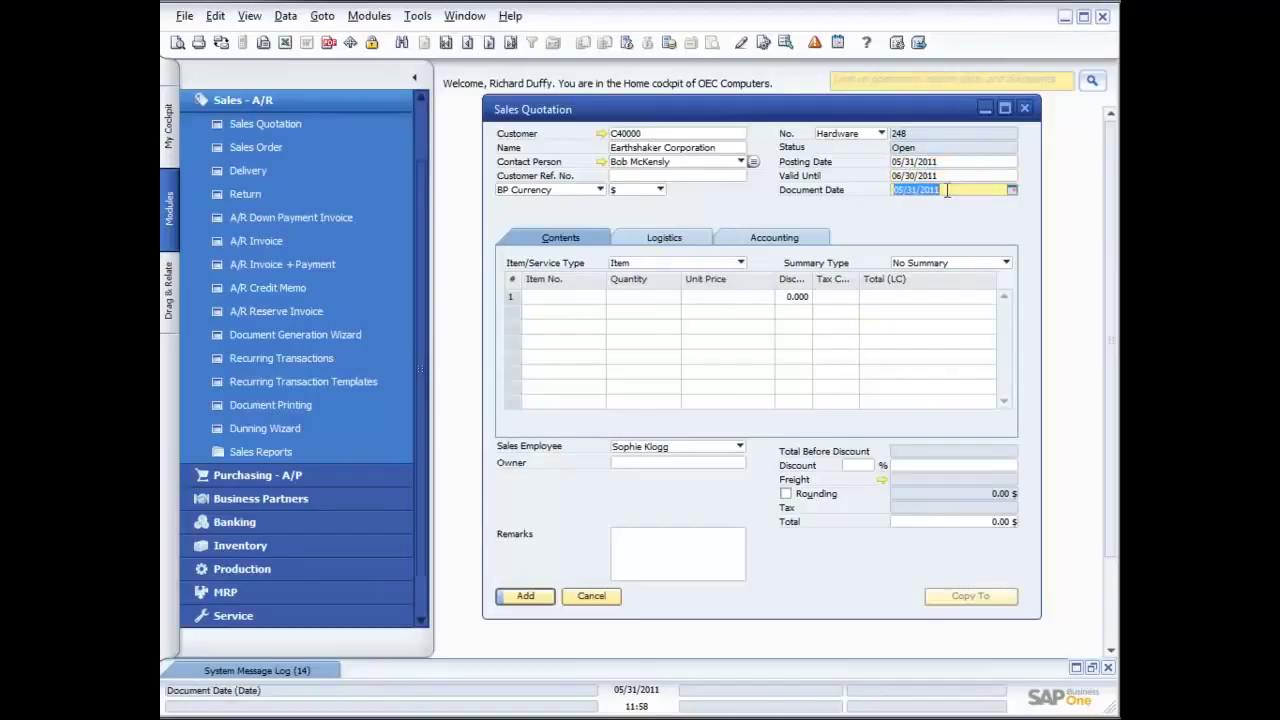
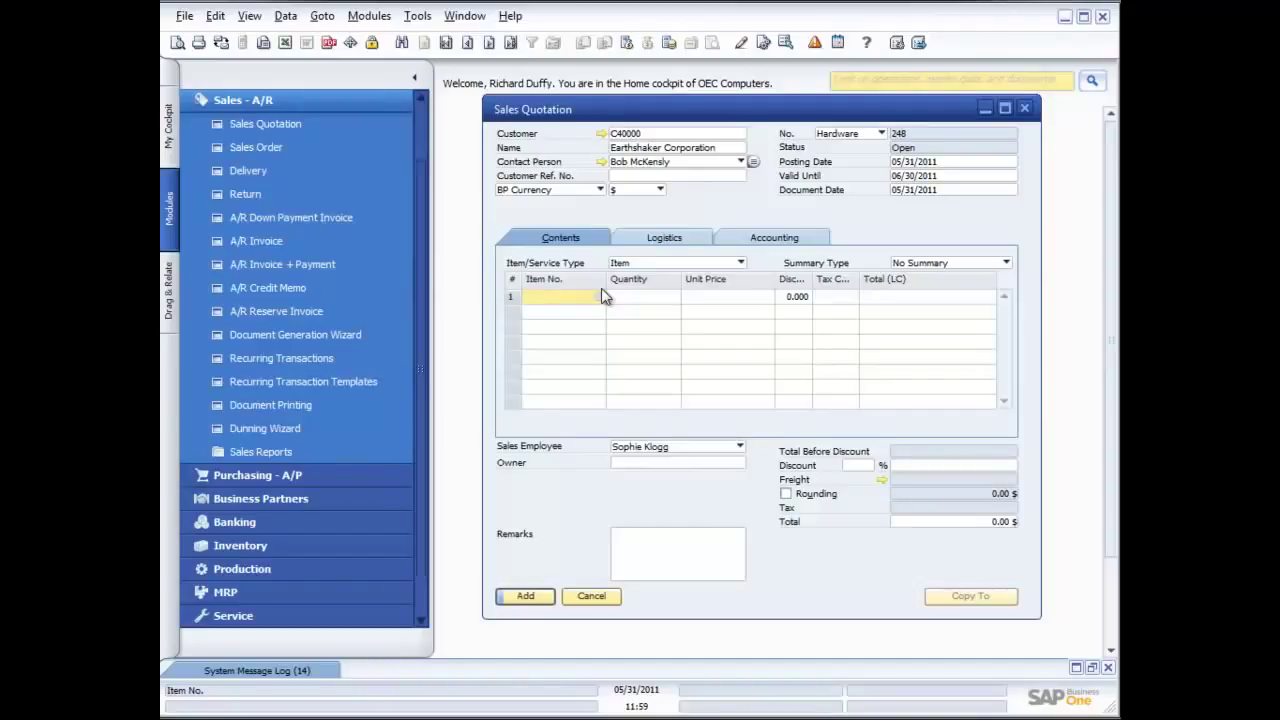
Step: Add item A00001 (IBM Infoprint 1312) to the first quotation row with a quantity of 5
{"action": "left_click", "coordinate": [598, 298]}
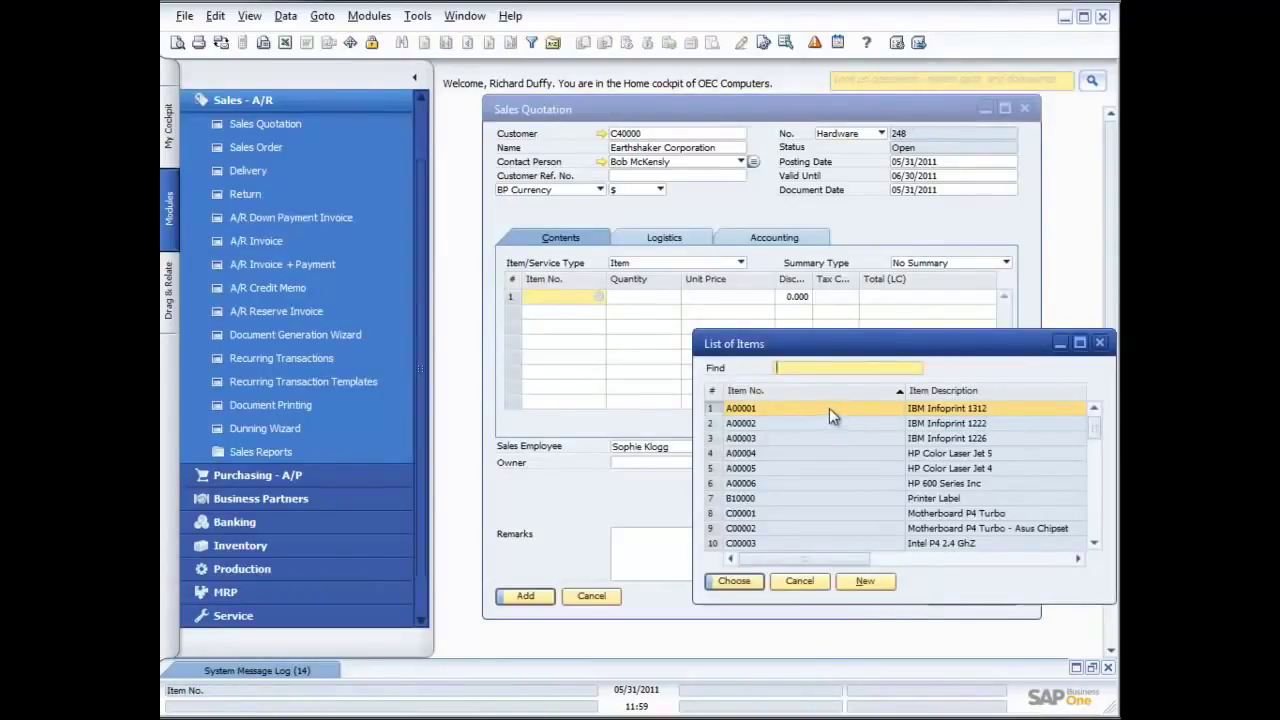
{"action": "double_click", "coordinate": [829, 408]}
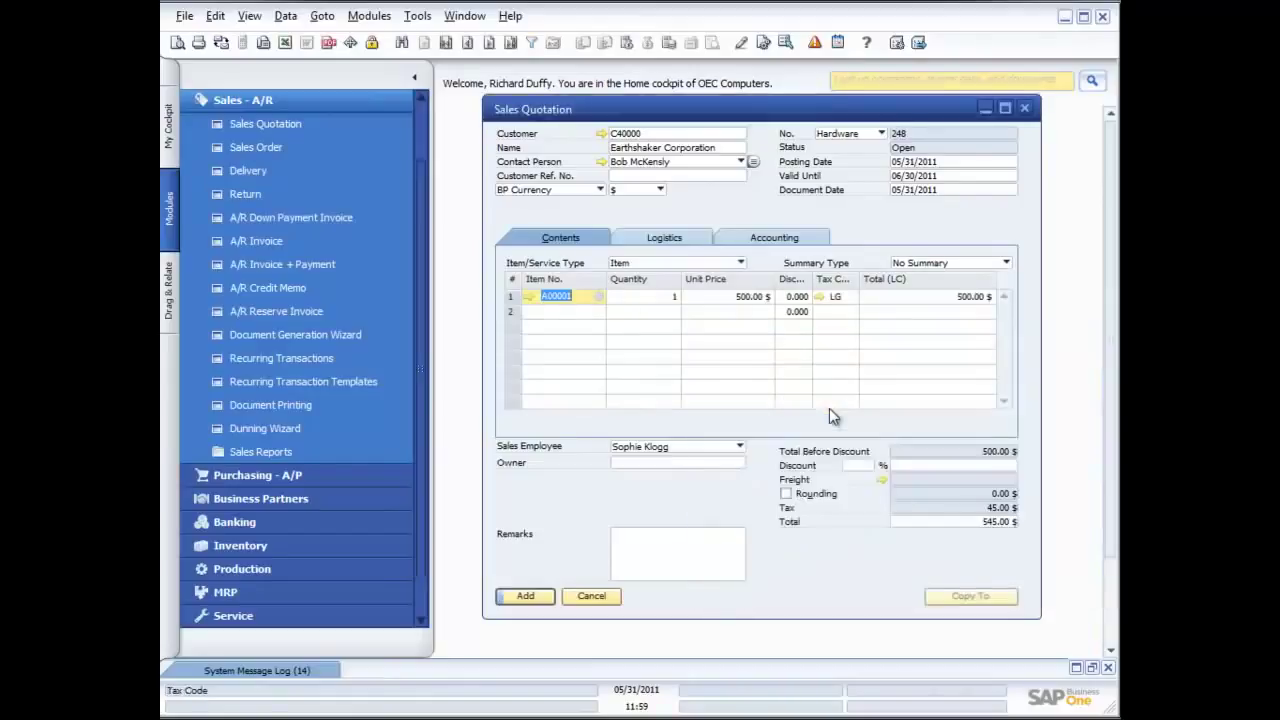
{"action": "left_click", "coordinate": [648, 298]}
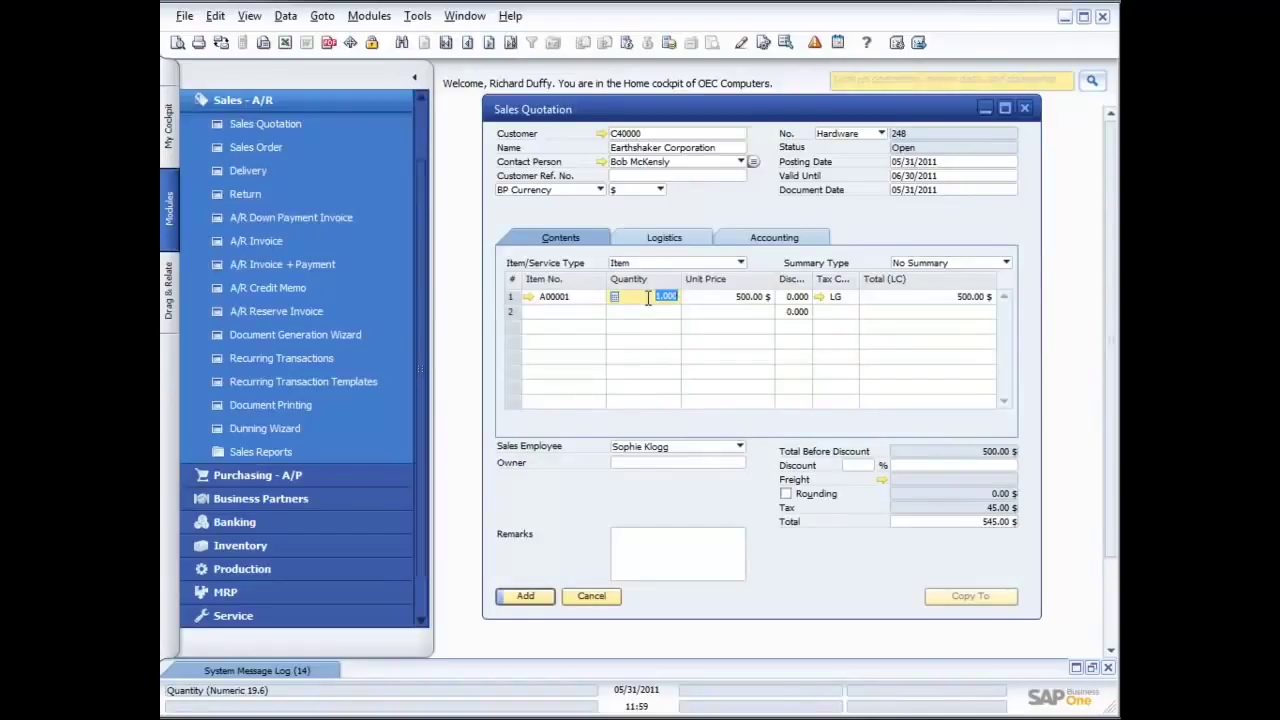
{"action": "type", "text": "5"}
{"action": "key", "text": "Tab"}
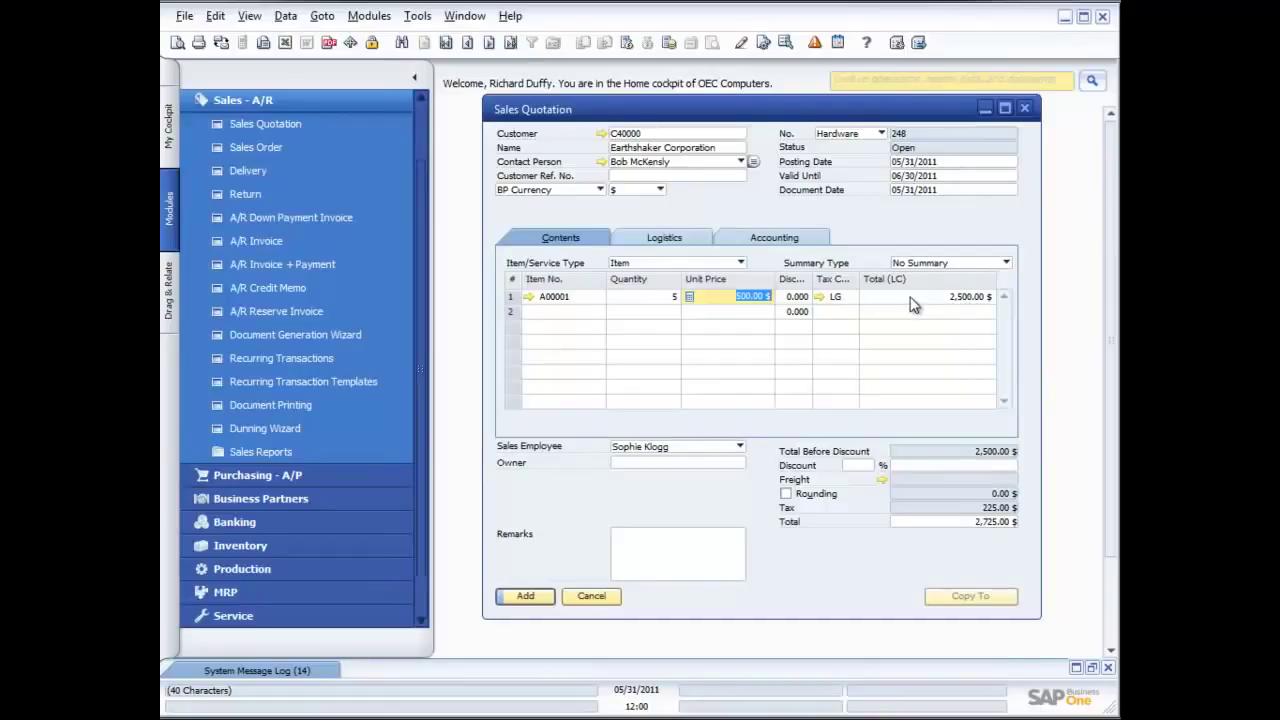
Step: Add item A00002 (IBM Infoprint 1222) to the second quotation row with a quantity of 5
{"action": "left_click", "coordinate": [563, 312]}
{"action": "left_click", "coordinate": [601, 312]}
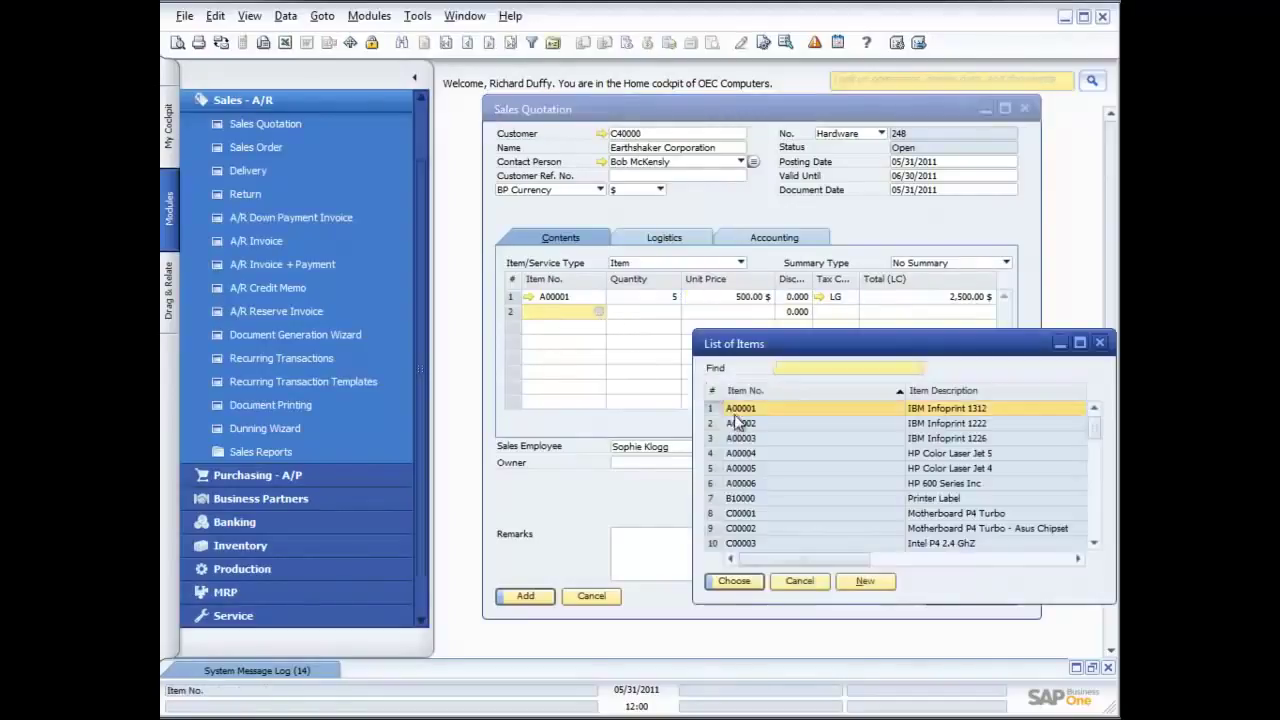
{"action": "double_click", "coordinate": [735, 413]}
{"action": "left_click", "coordinate": [674, 311]}
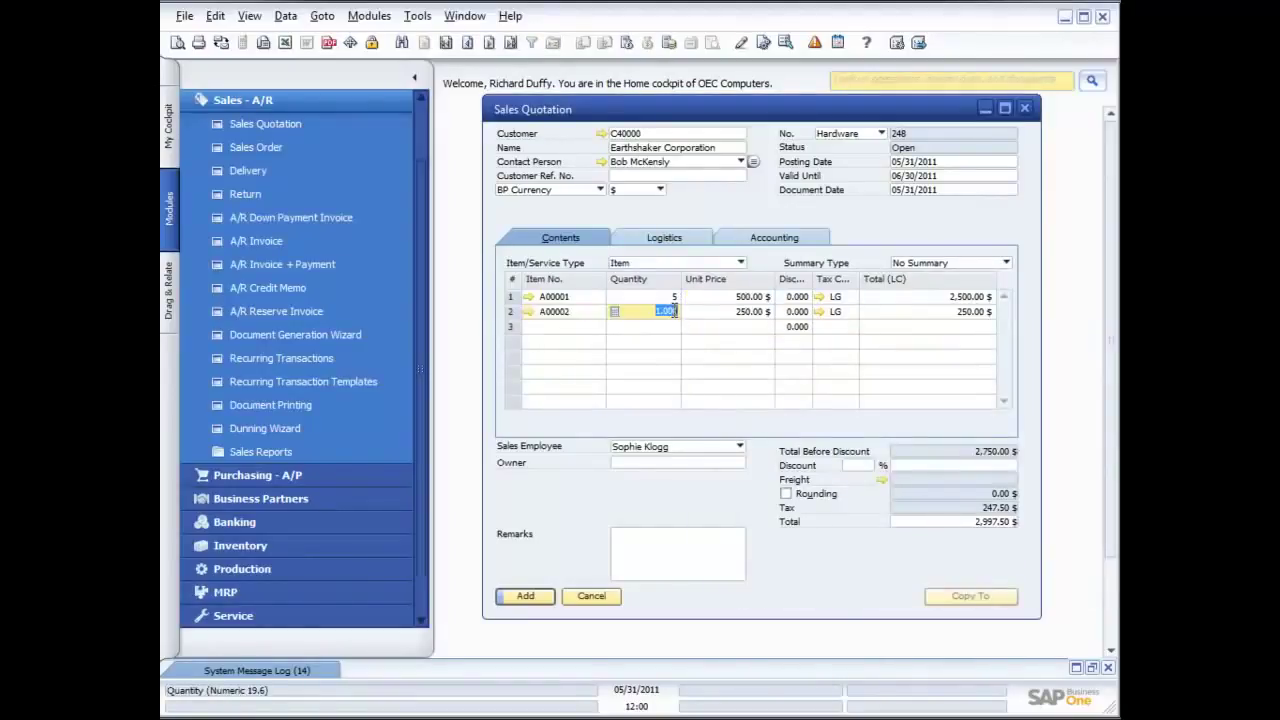
{"action": "key", "text": "BackSpace"}
{"action": "type", "text": "5"}
{"action": "key", "text": "Tab"}
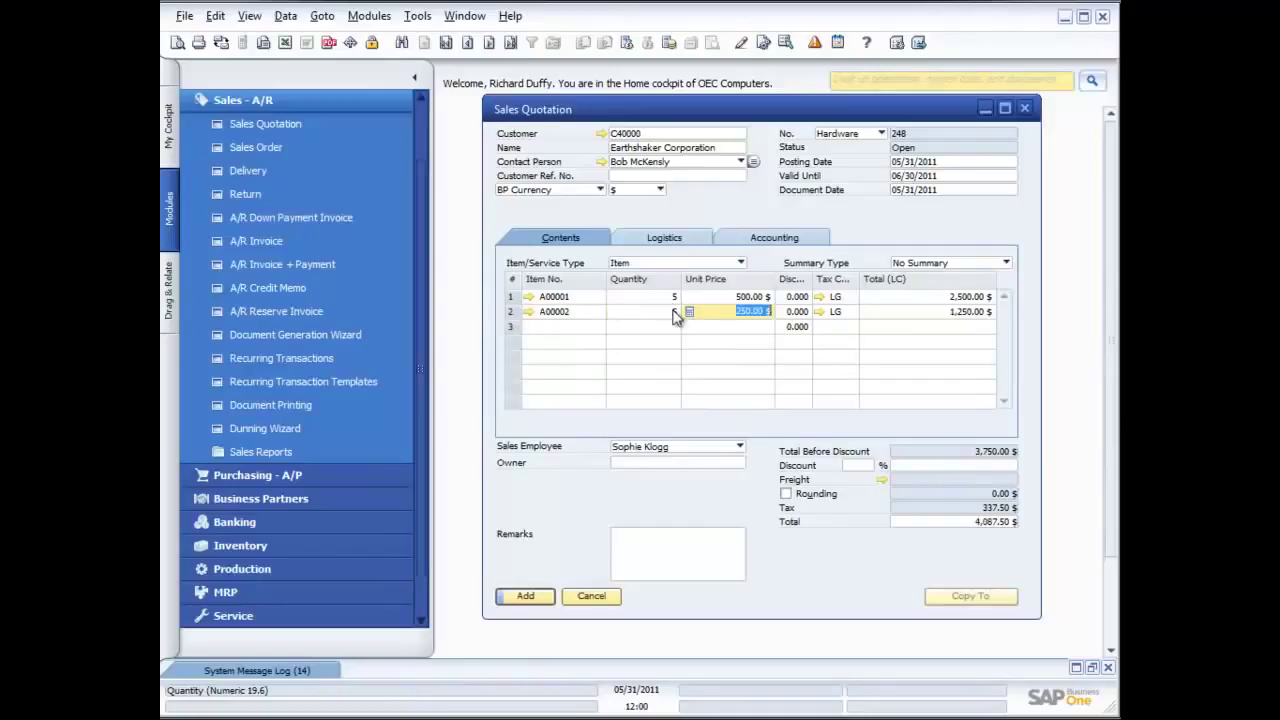
Step: Add the sales quotation to the system and bring the last saved quotation back up
{"action": "left_click", "coordinate": [524, 600]}
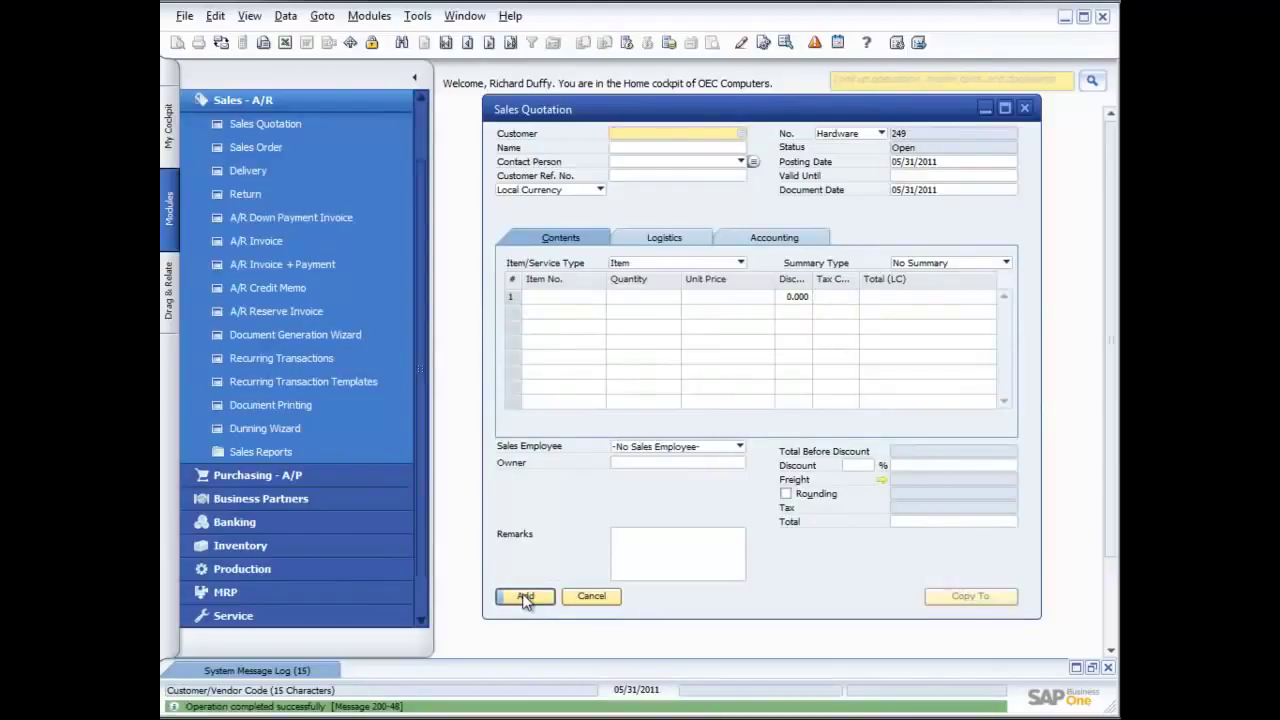
{"action": "left_click", "coordinate": [511, 43]}
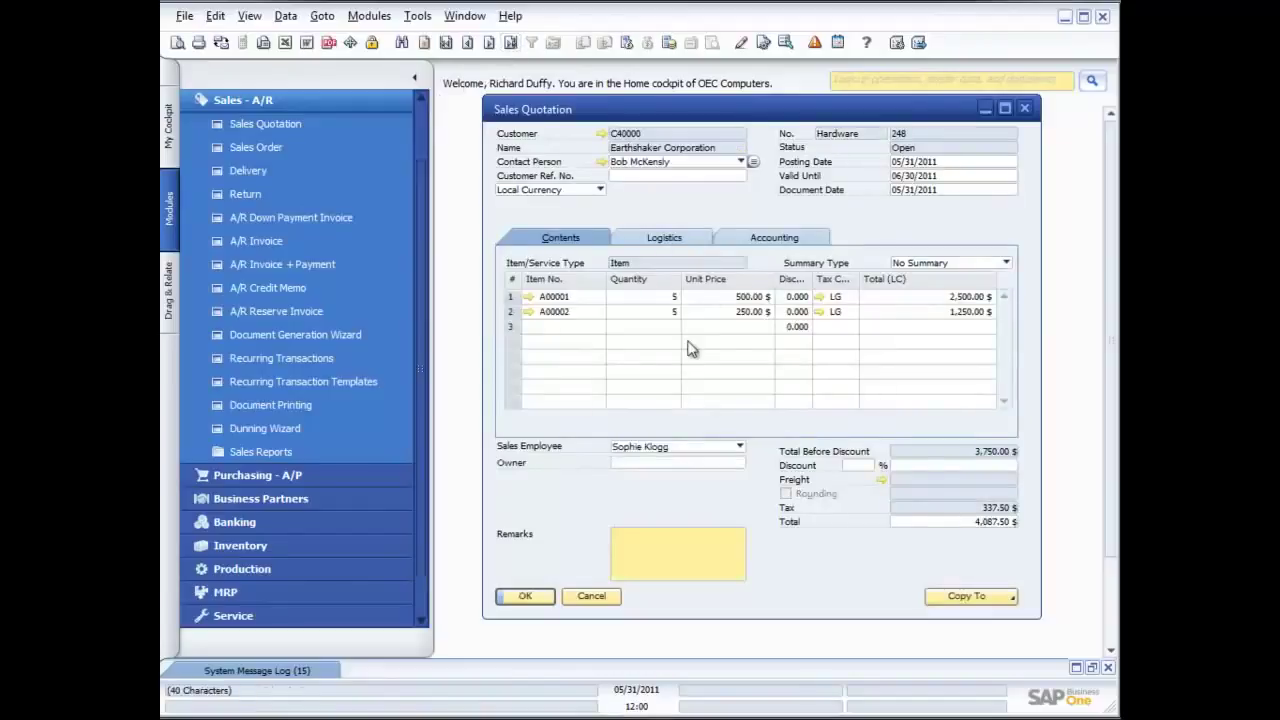
Step: Examine the quotation's gross profit and the available base price options, leaving the calculation without changes
{"action": "left_click", "coordinate": [700, 312]}
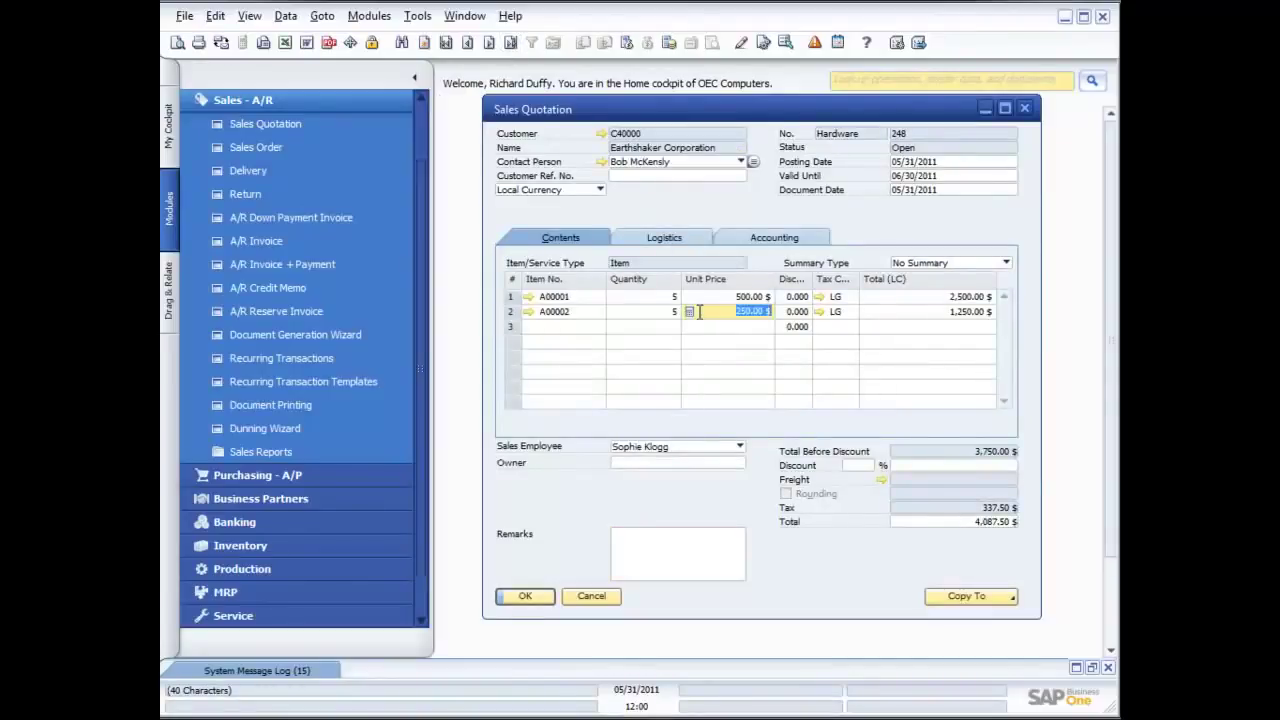
{"action": "right_click", "coordinate": [699, 312]}
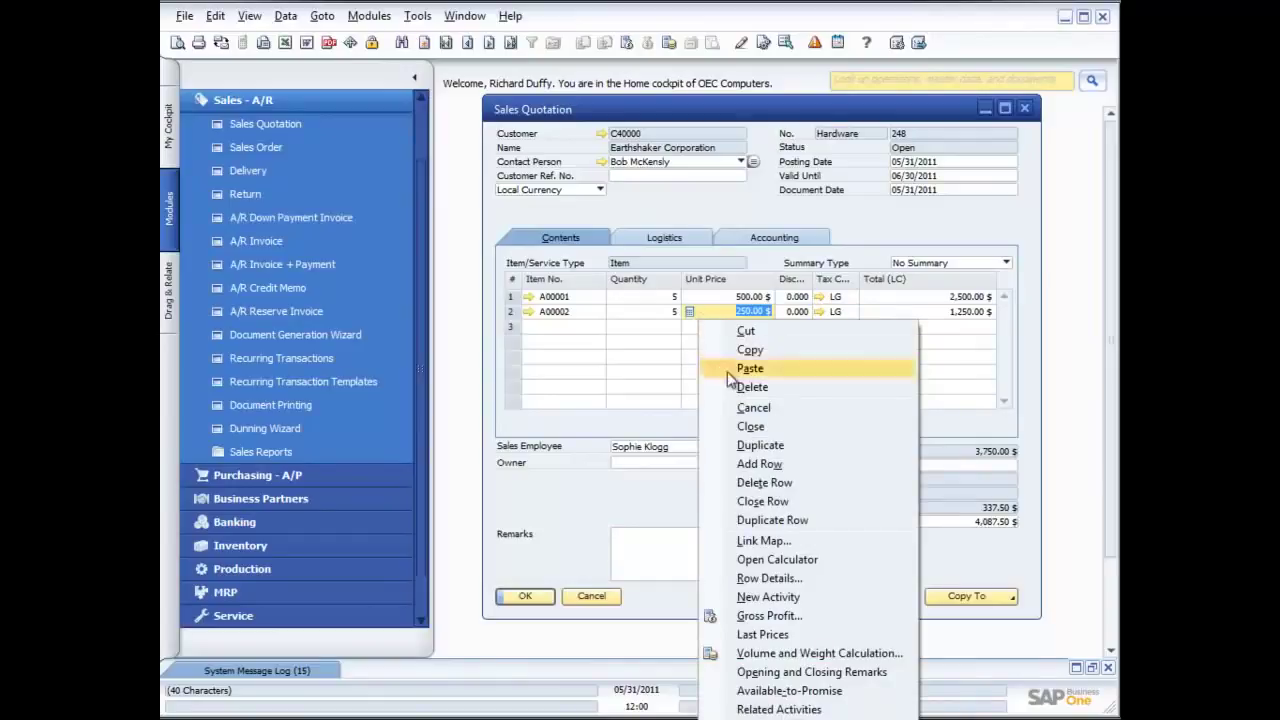
{"action": "left_click", "coordinate": [767, 618]}
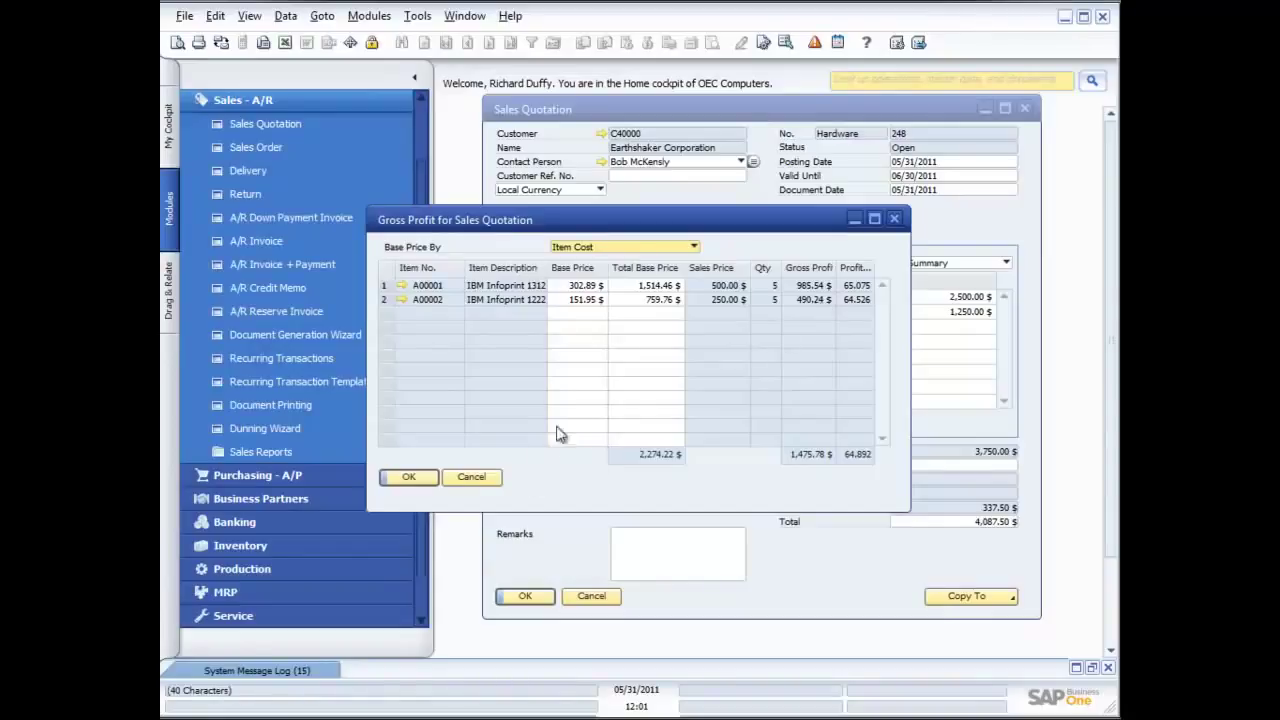
{"action": "left_click", "coordinate": [694, 247]}
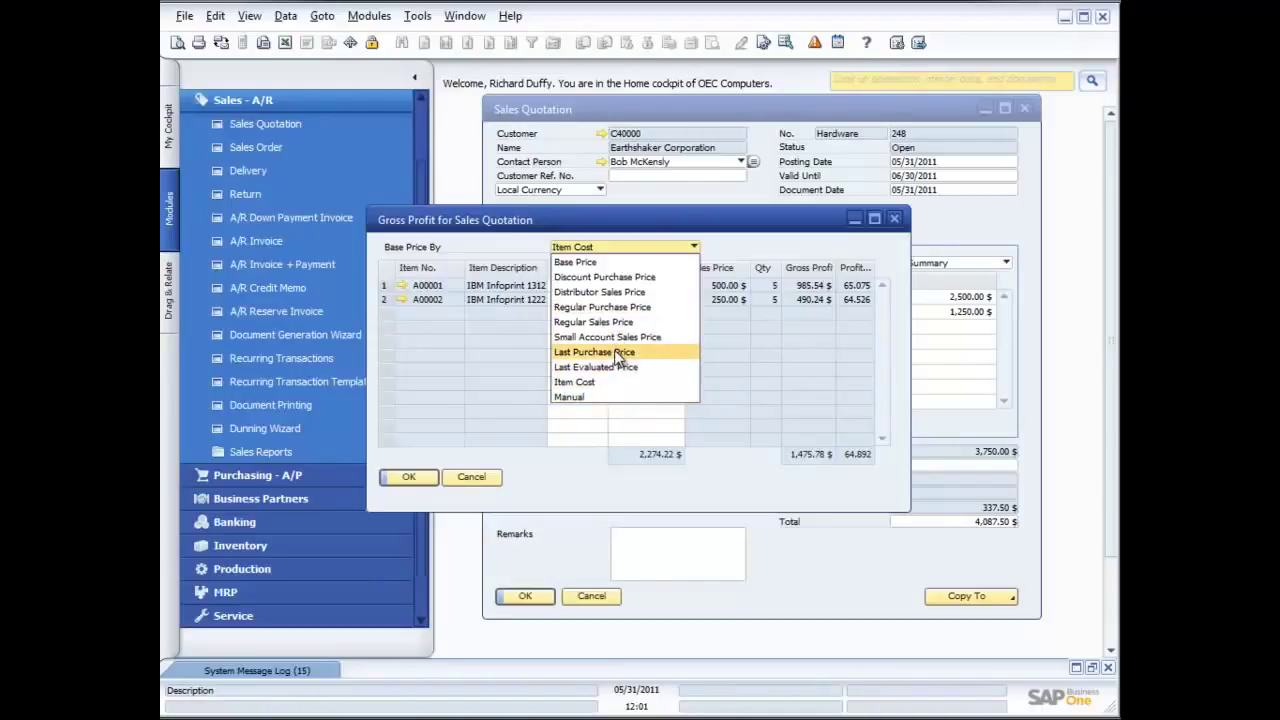
{"action": "left_click", "coordinate": [550, 477]}
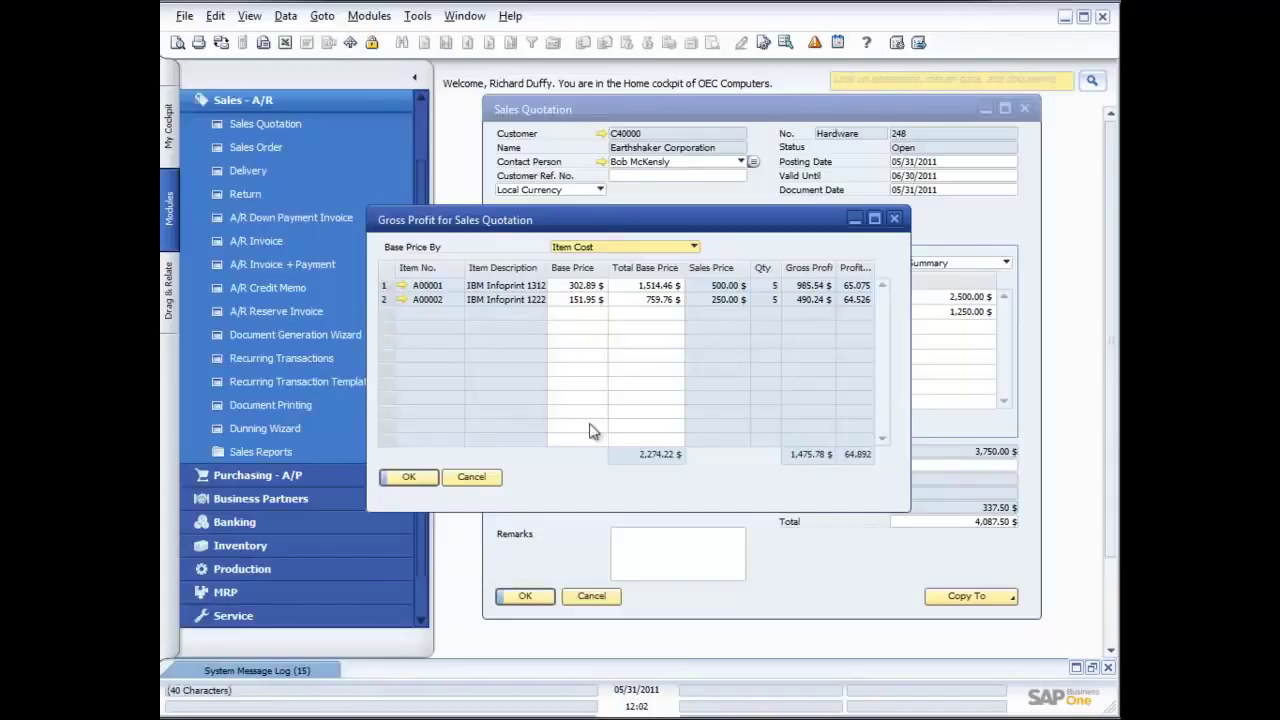
{"action": "left_click", "coordinate": [472, 477]}
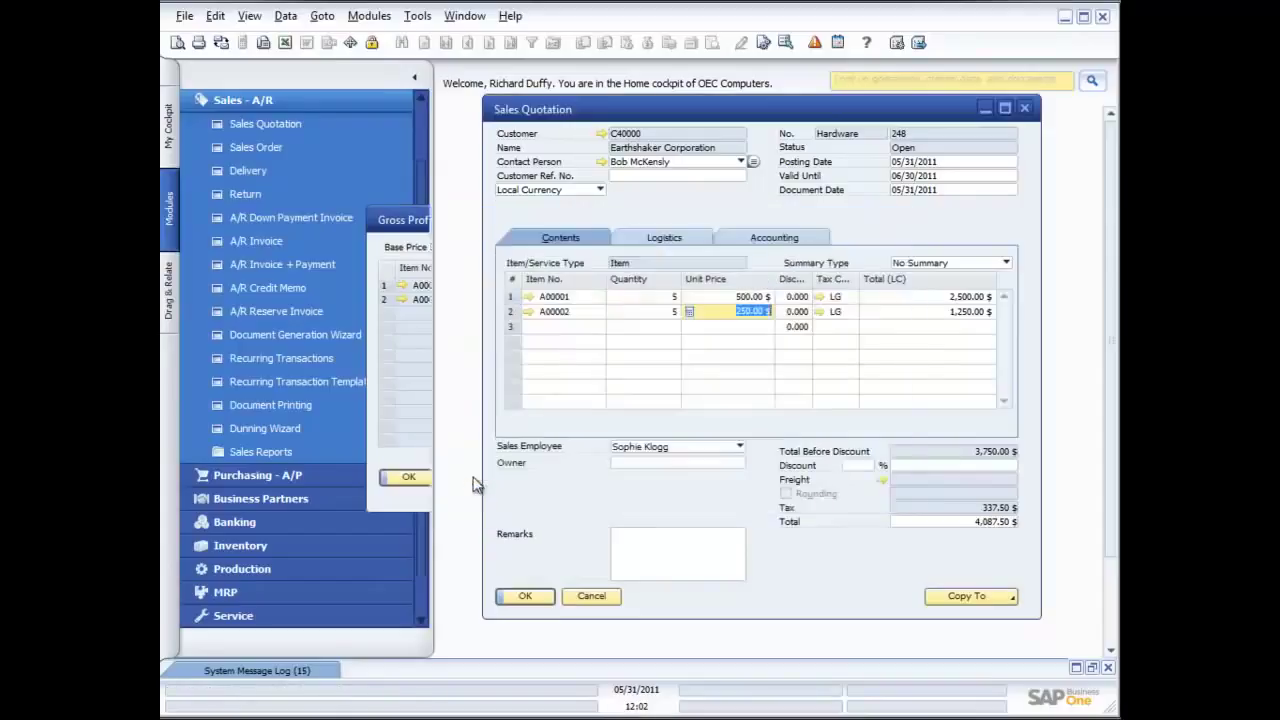
Step: Examine the available-to-promise inventory status of item A00002, including its orders, committed quantities and units
{"action": "right_click", "coordinate": [733, 316]}
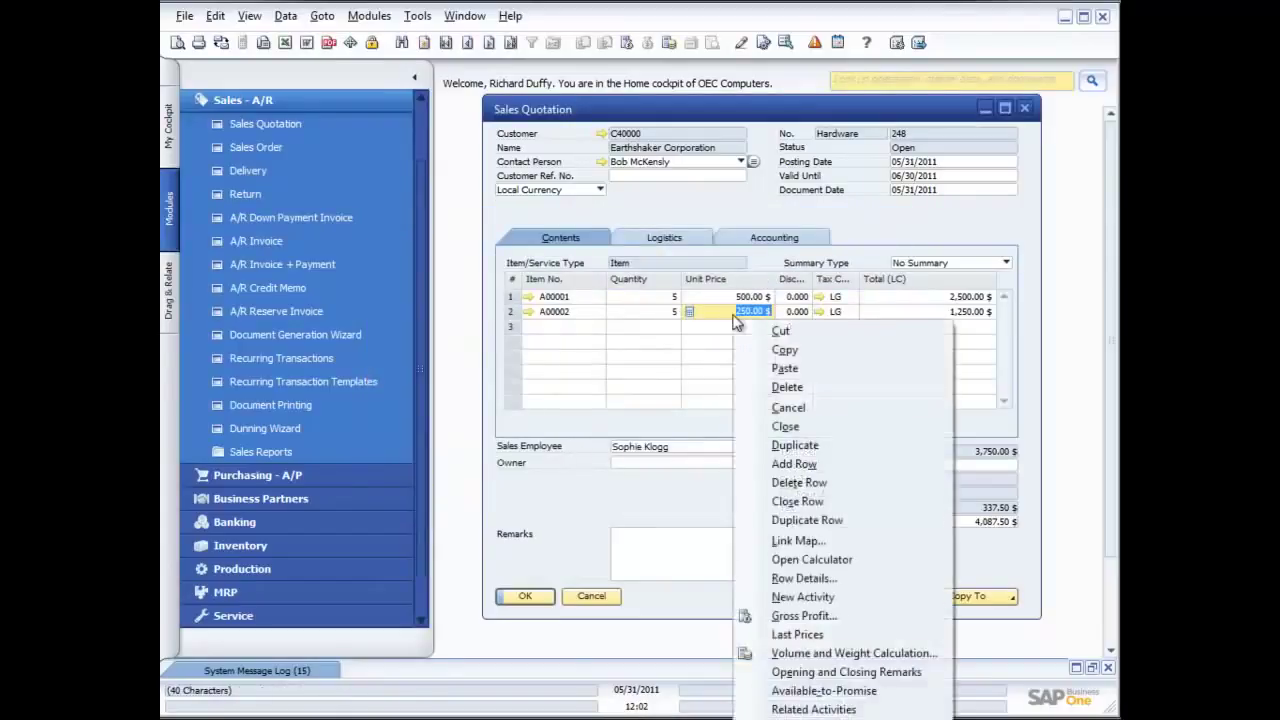
{"action": "left_click", "coordinate": [818, 690]}
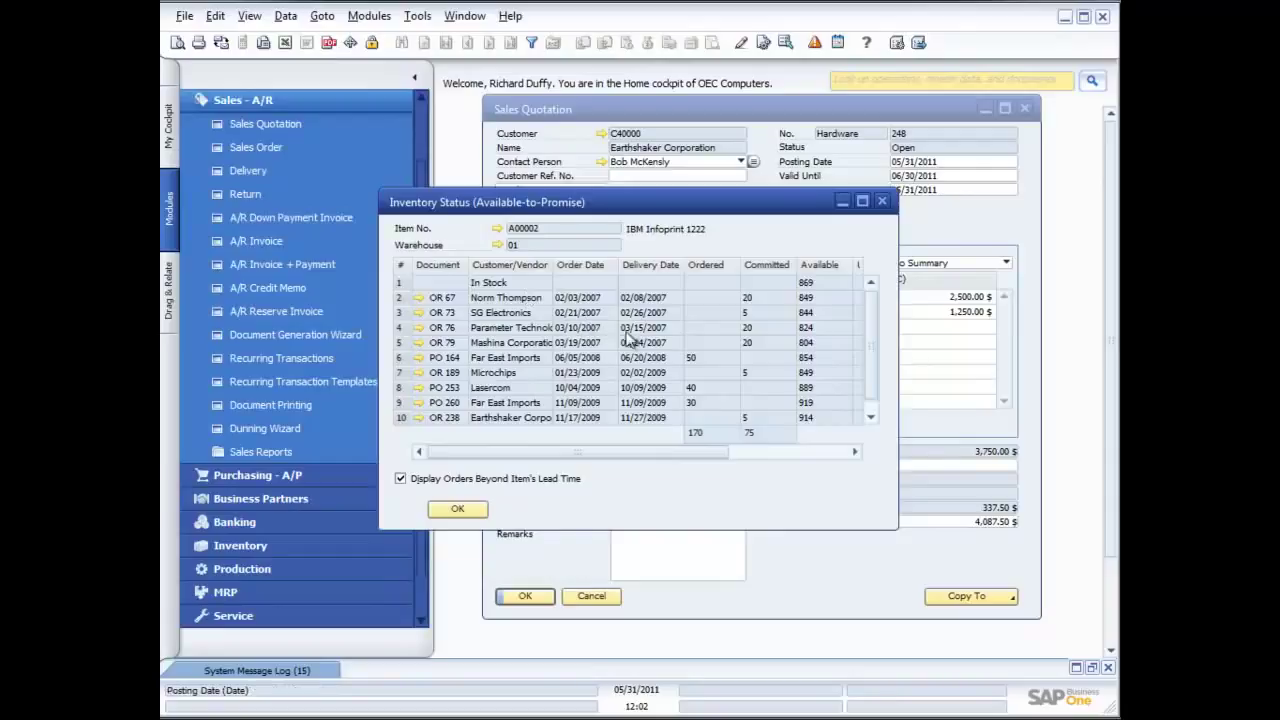
{"action": "left_click", "coordinate": [870, 418]}
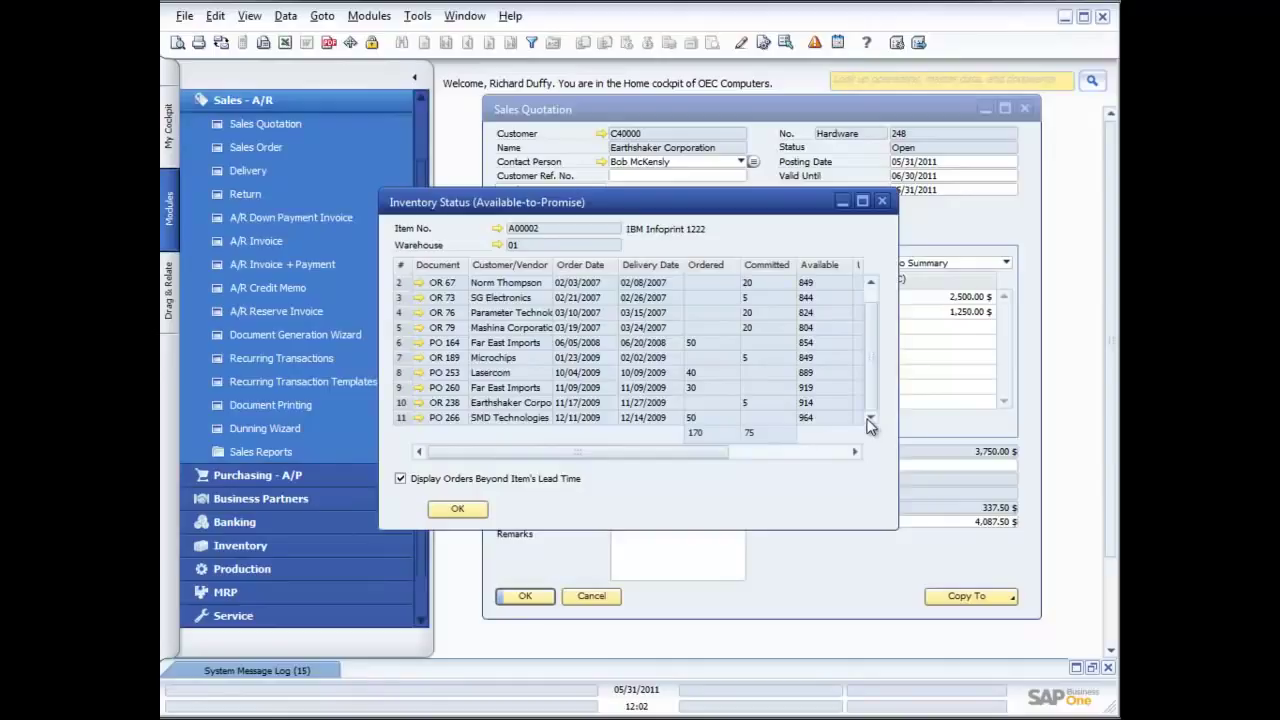
{"action": "left_click", "coordinate": [807, 458]}
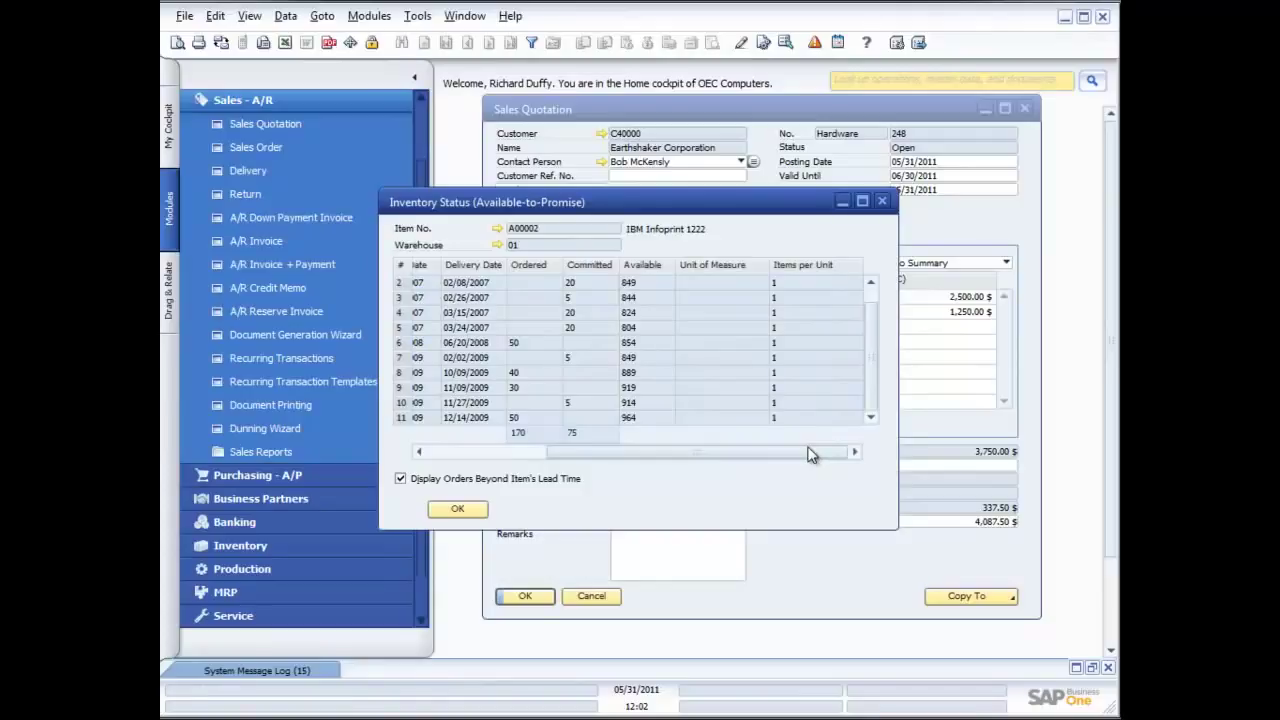
{"action": "left_click", "coordinate": [883, 202]}
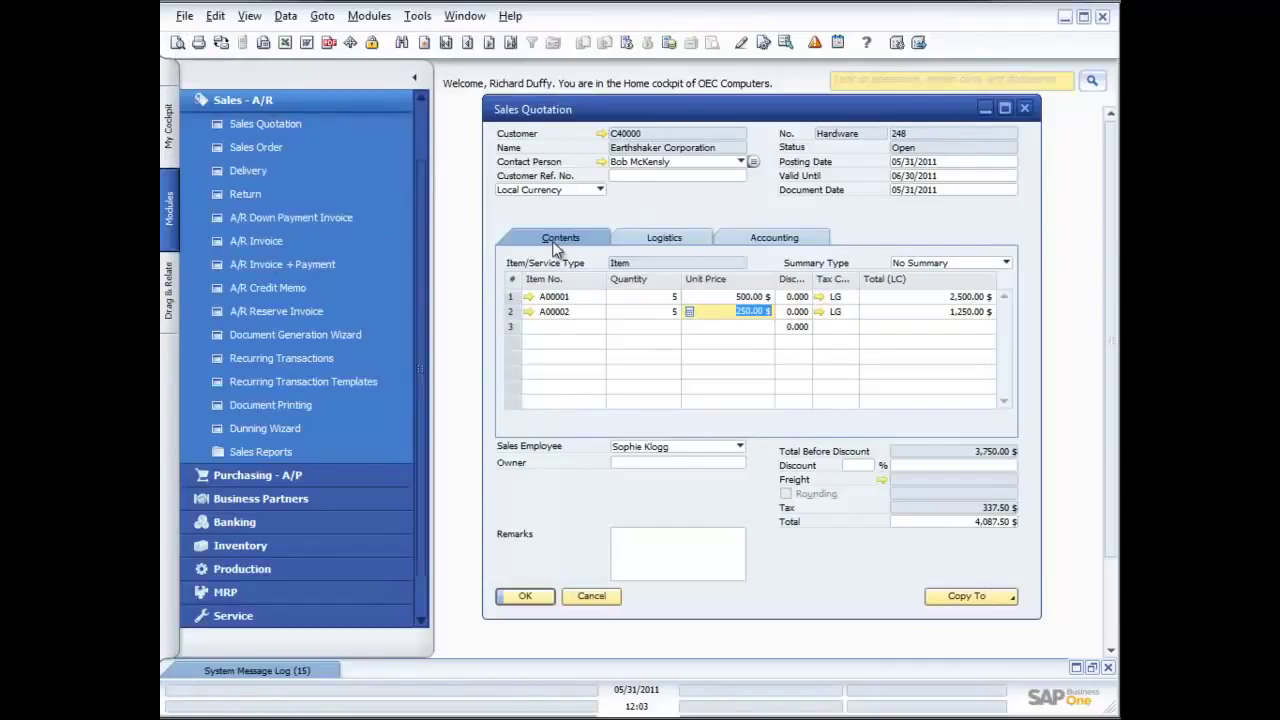
Step: Preview the sales quotation's printed layout and open the item master data of A00001 from the report
{"action": "key", "text": "ctrl+shift+p"}
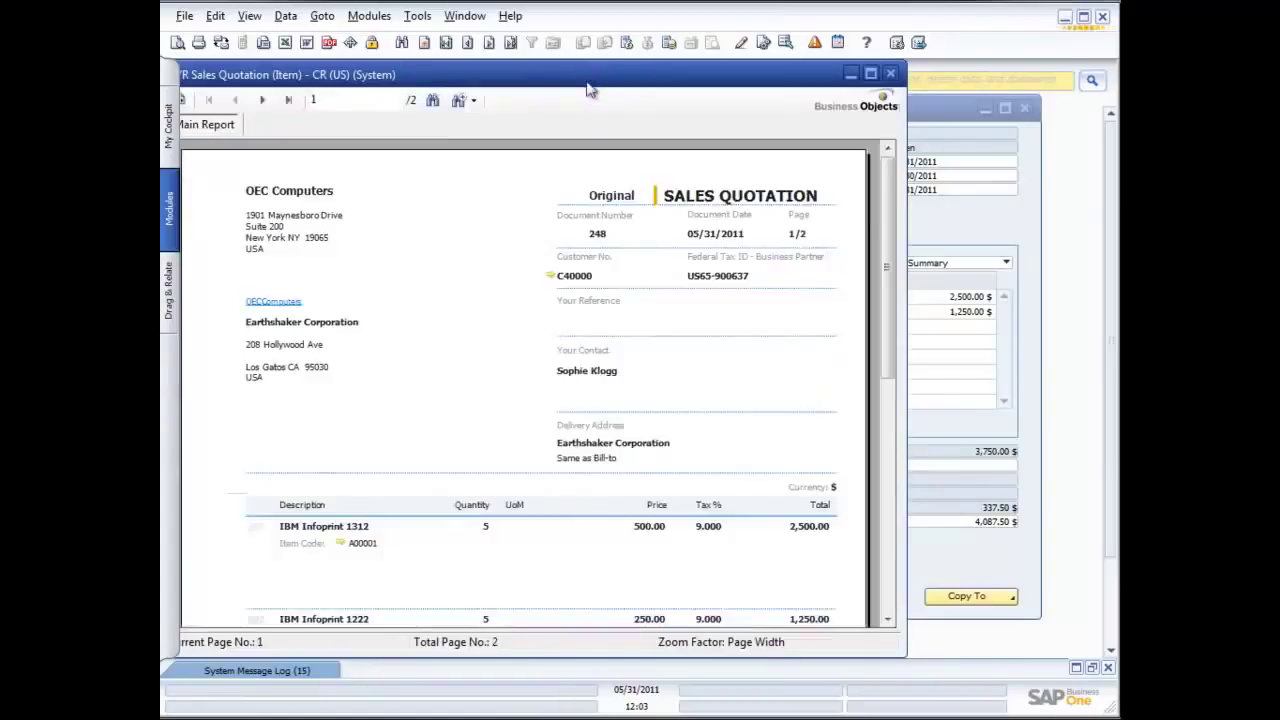
{"action": "left_click_drag", "start_coordinate": [590, 88], "coordinate": [652, 88]}
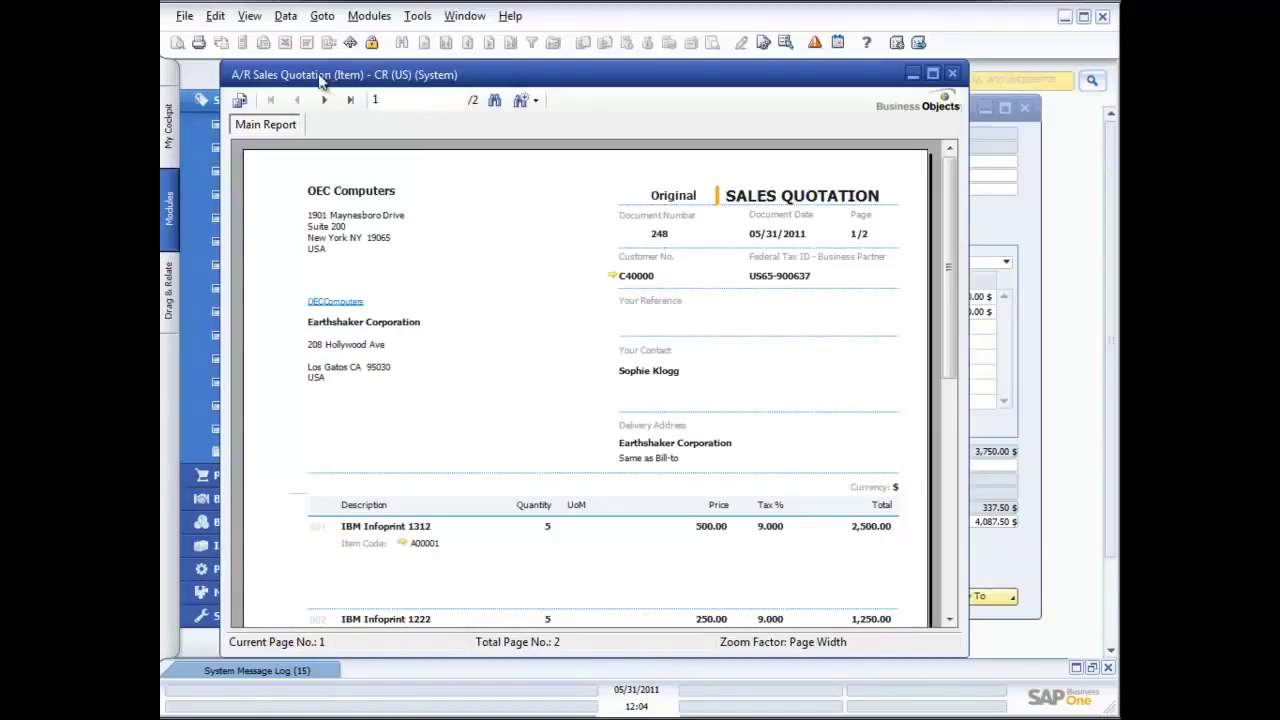
{"action": "left_click", "coordinate": [403, 546]}
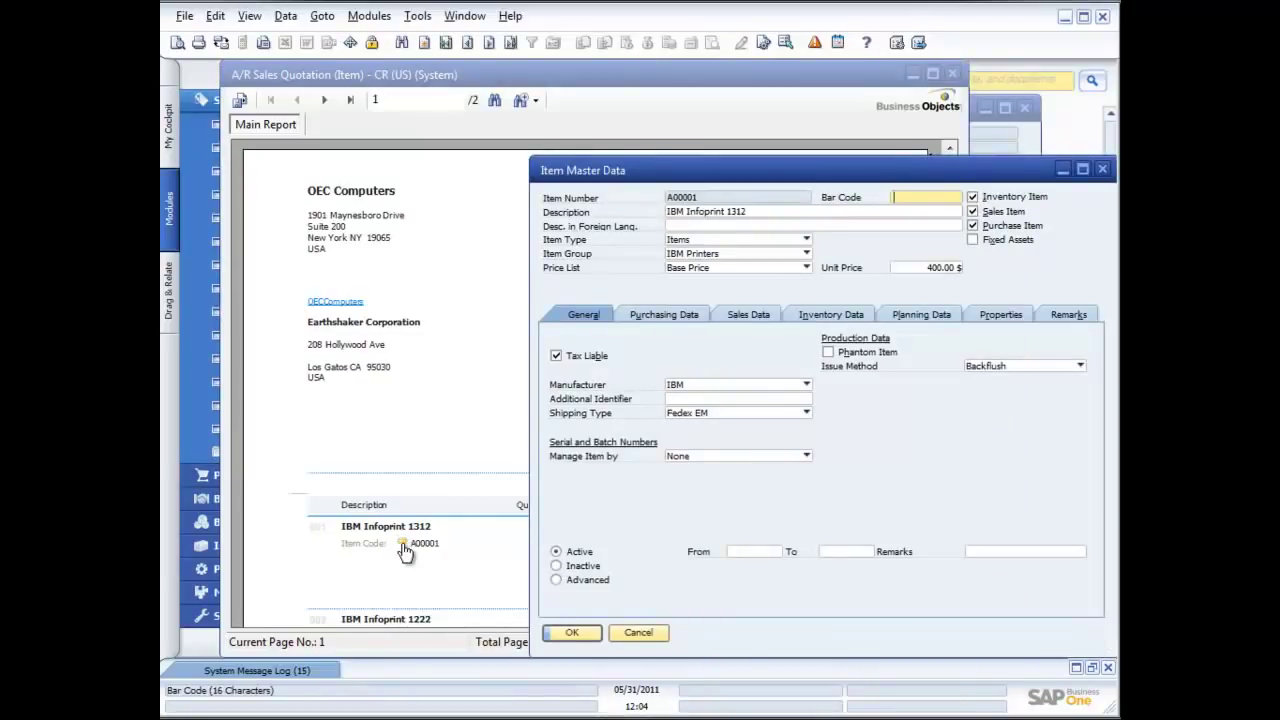
Step: Close the item master data, look through the rest of the quotation report and close the print preview
{"action": "left_click", "coordinate": [1102, 169]}
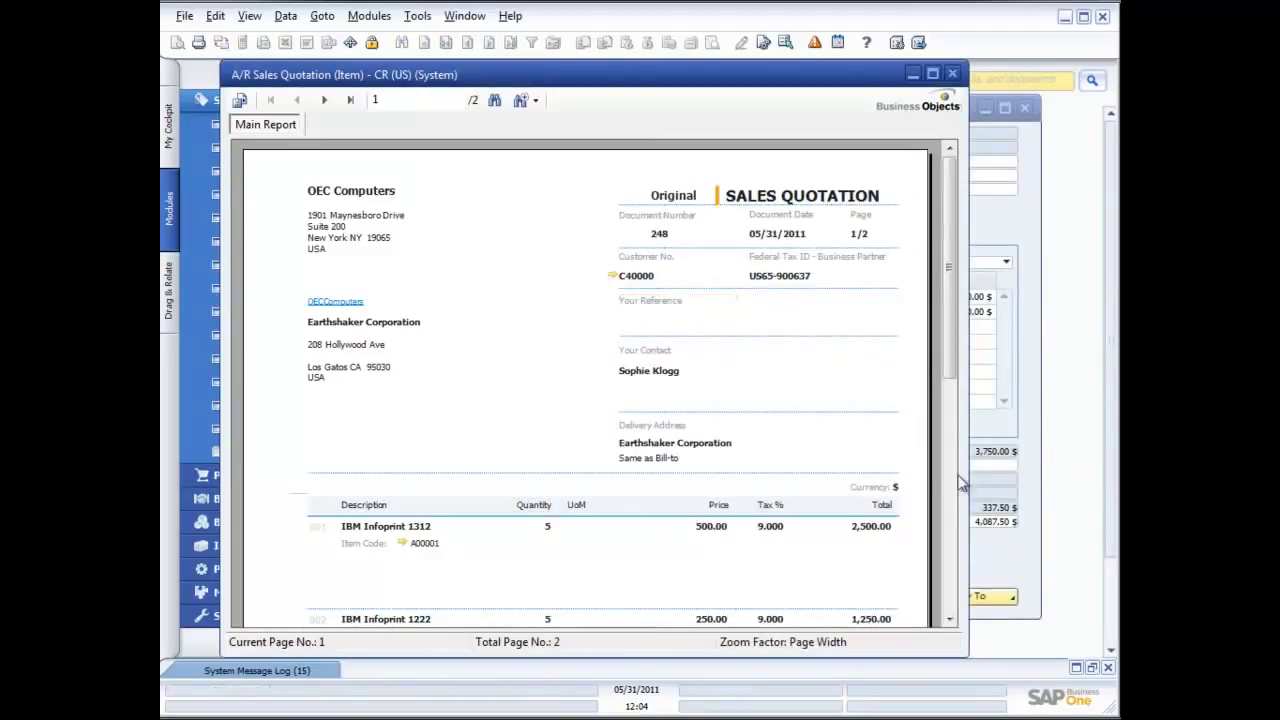
{"action": "left_click", "coordinate": [952, 508]}
{"action": "left_click_drag", "start_coordinate": [952, 509], "coordinate": [949, 256]}
{"action": "left_click", "coordinate": [955, 77]}
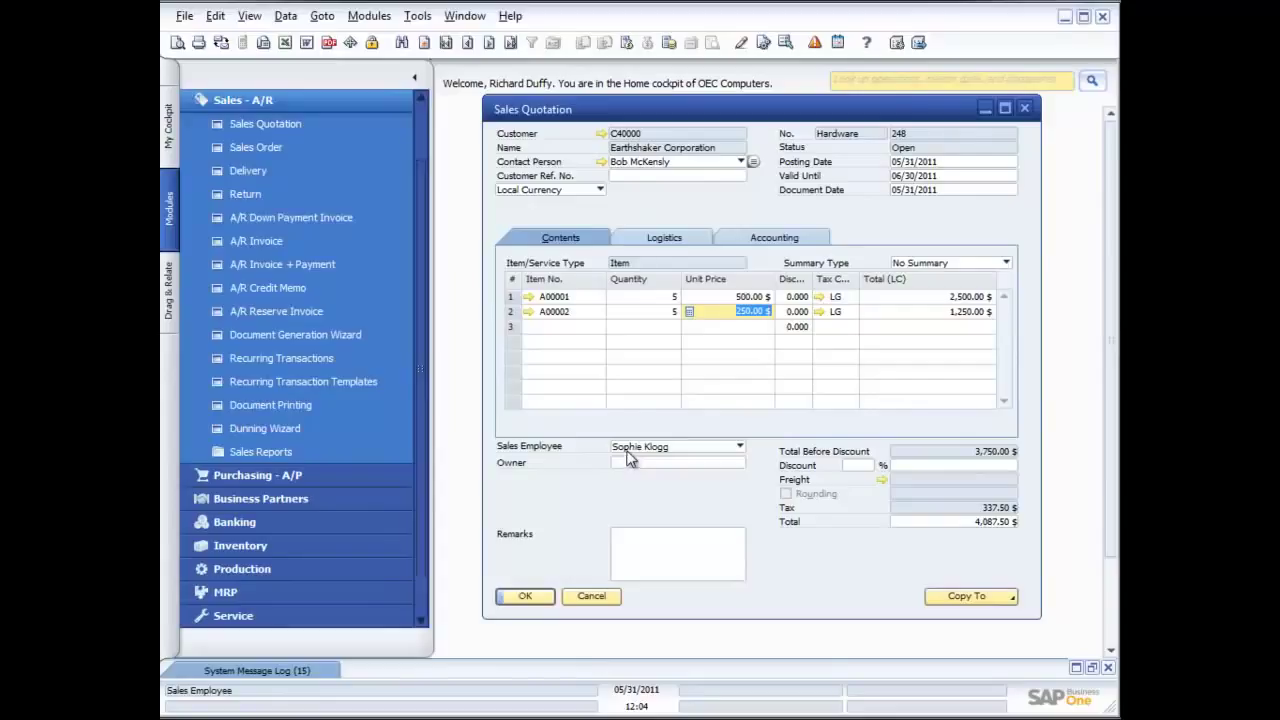
Step: Copy the sales quotation to a new sales order and add it with the delivery date 05/31/2011
{"action": "left_click", "coordinate": [1009, 598]}
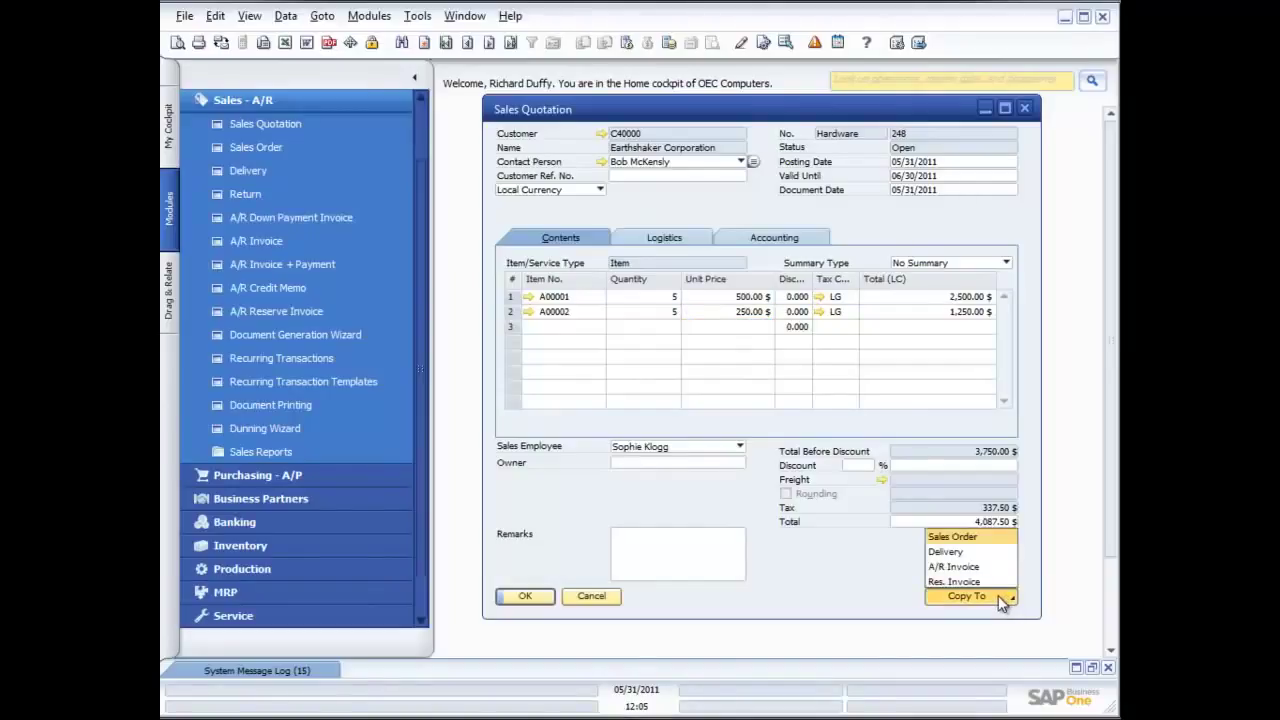
{"action": "left_click", "coordinate": [978, 550]}
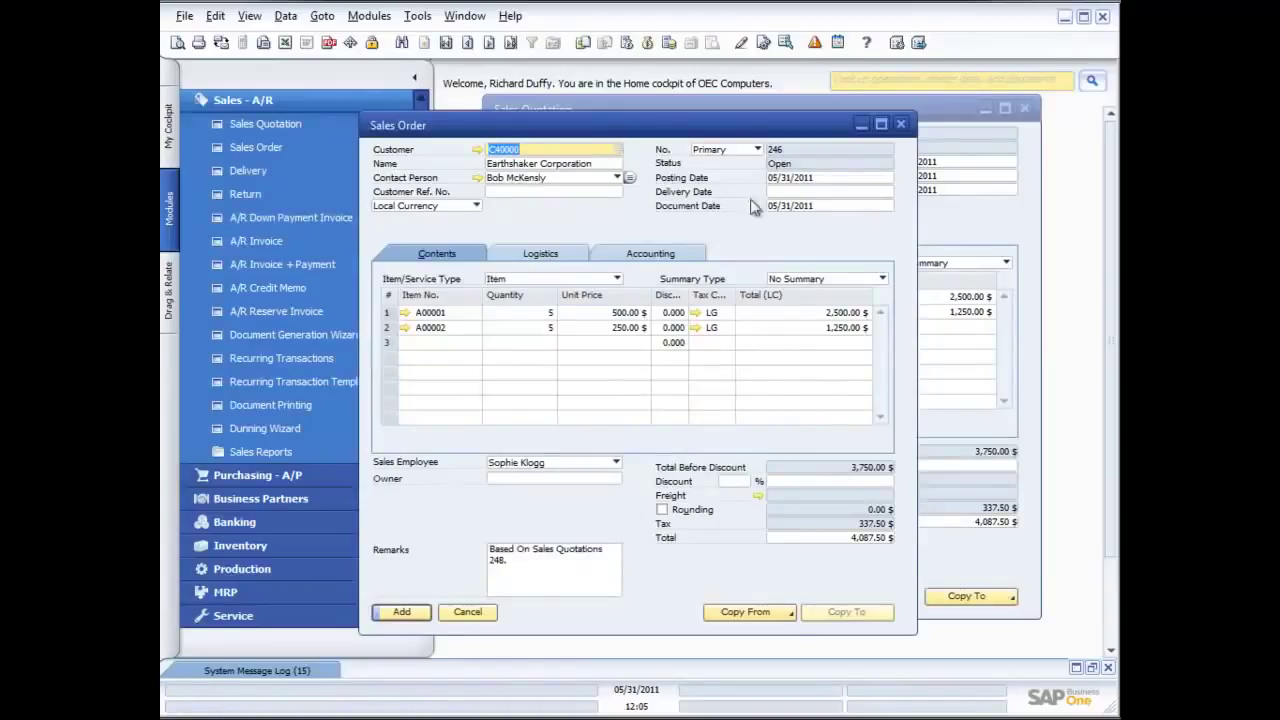
{"action": "left_click", "coordinate": [830, 191]}
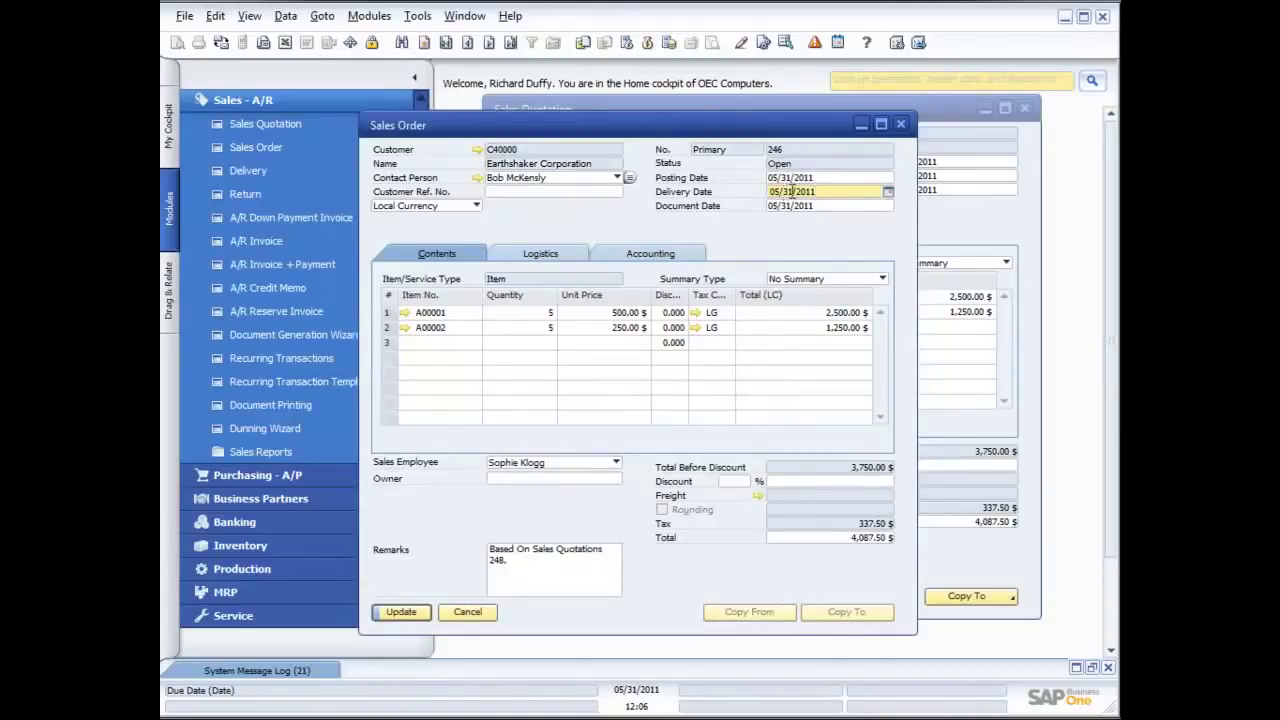
Step: Set the sales order's delivery date to 06/02/2011 and apply the new date to the existing rows
{"action": "left_click_drag", "start_coordinate": [796, 191], "coordinate": [769, 191]}
{"action": "type", "text": "06/1"}
{"action": "type", "text": "02"}
{"action": "key", "text": "Tab"}
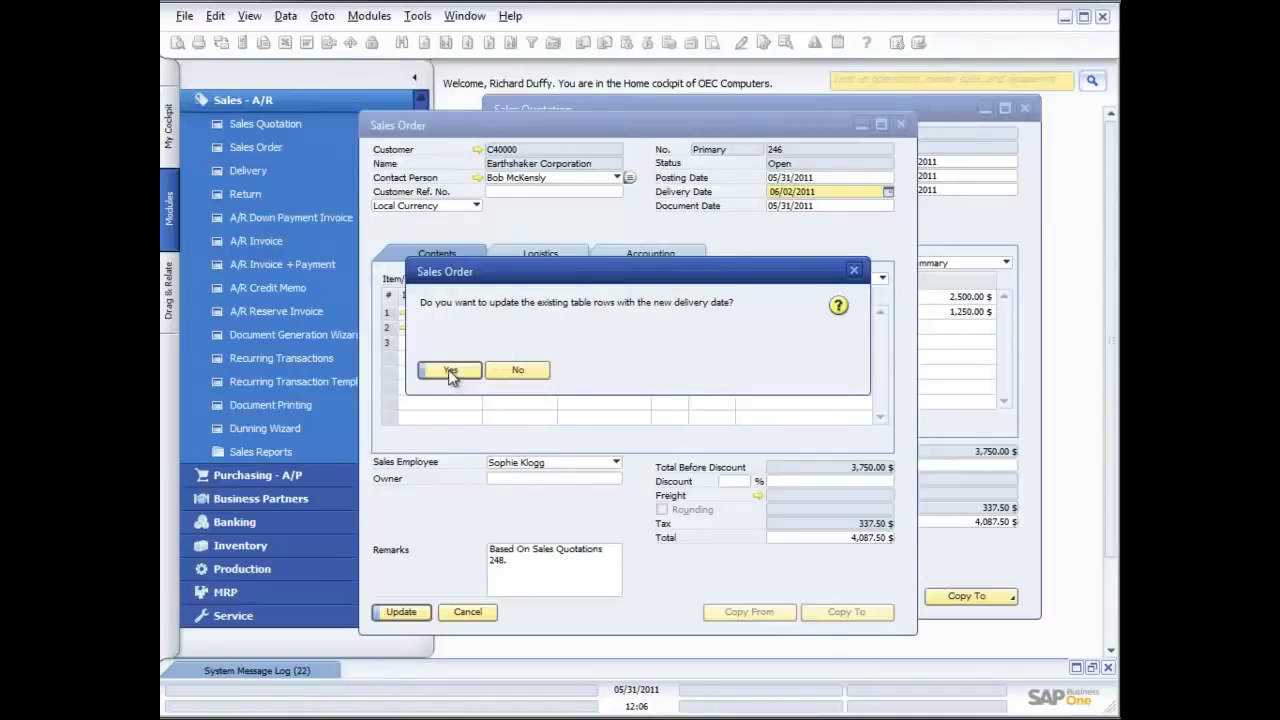
{"action": "left_click", "coordinate": [450, 371]}
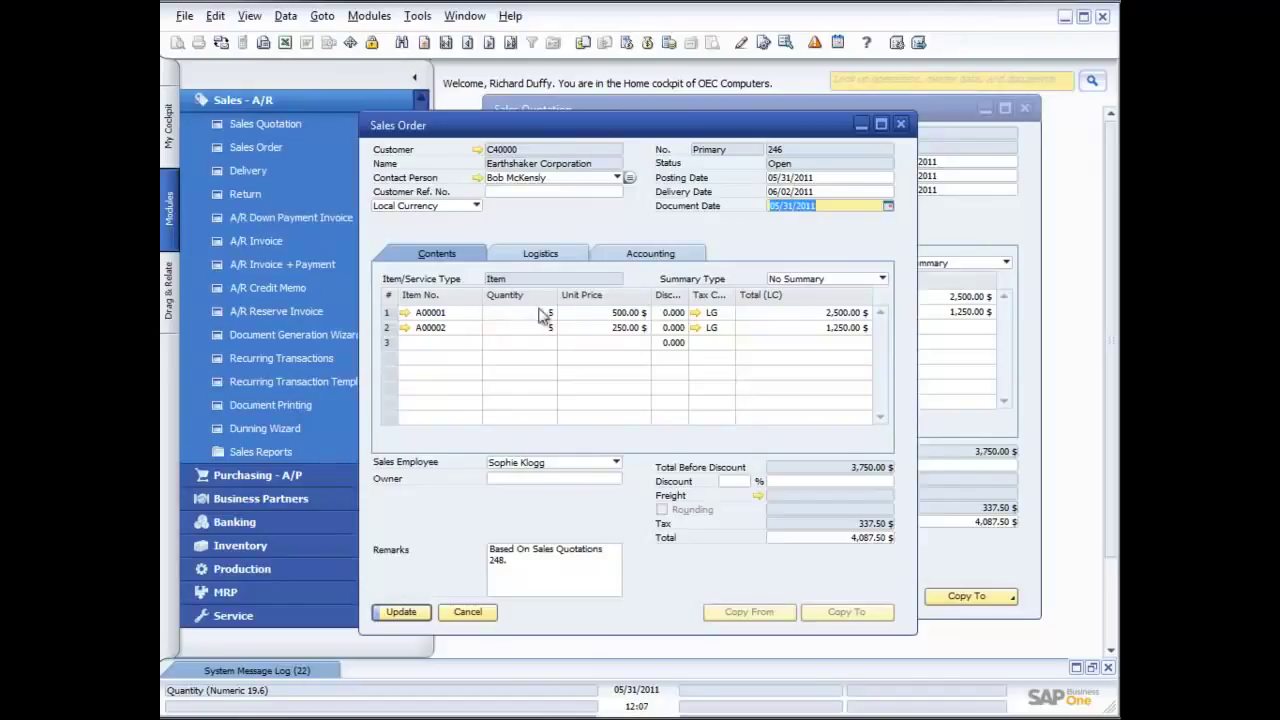
Step: Examine the row details of item A00001 in the sales order, including price, stock, weight and dimensions
{"action": "left_click", "coordinate": [600, 313]}
{"action": "right_click", "coordinate": [600, 315]}
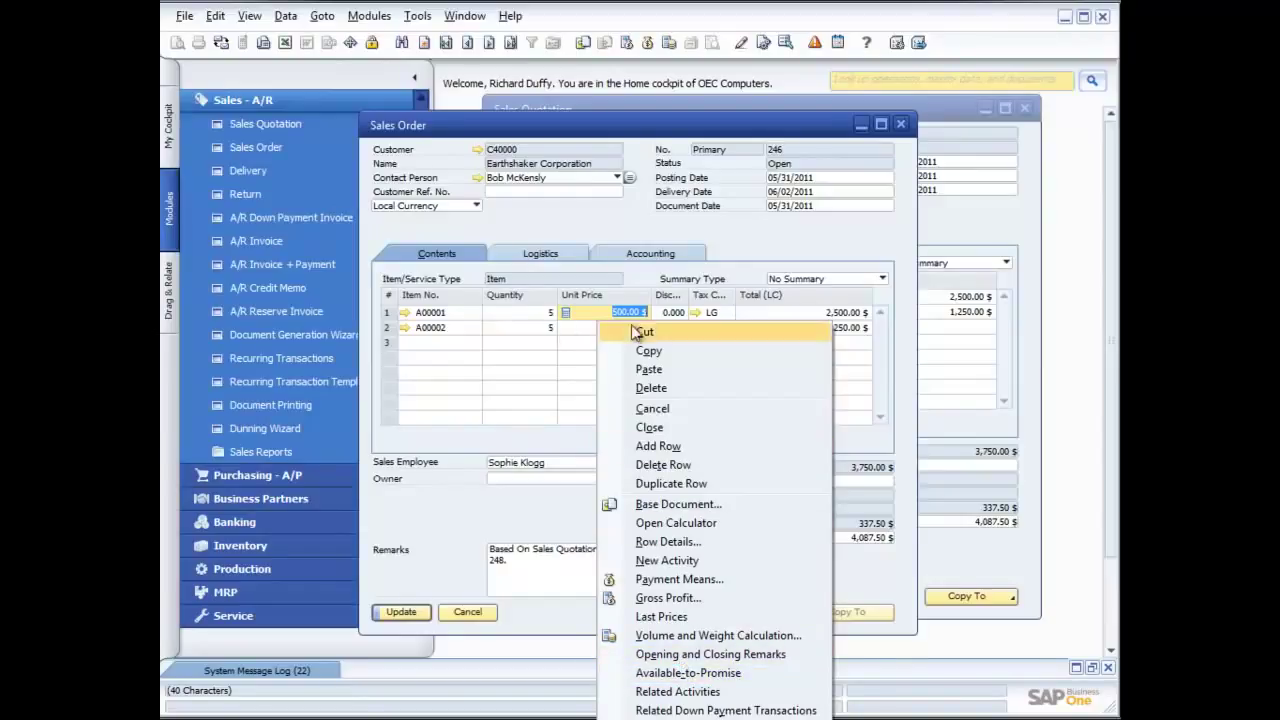
{"action": "left_click", "coordinate": [545, 322]}
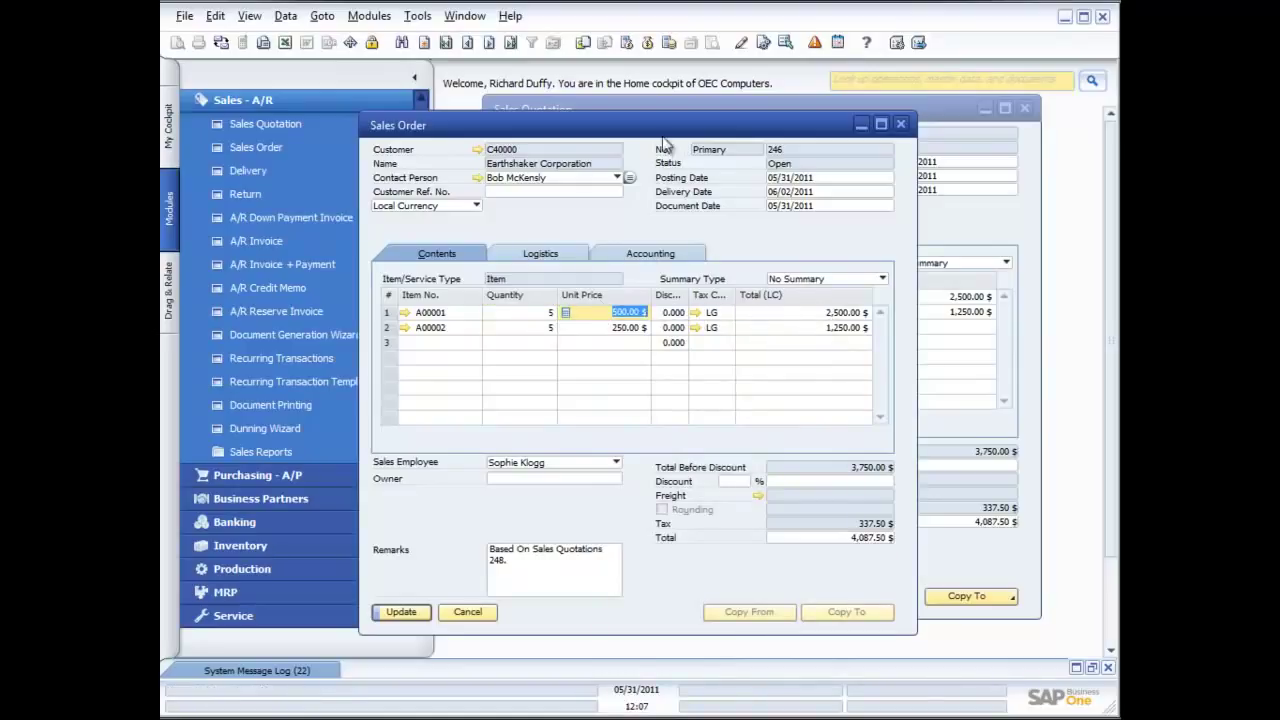
{"action": "left_click_drag", "start_coordinate": [653, 128], "coordinate": [566, 91]}
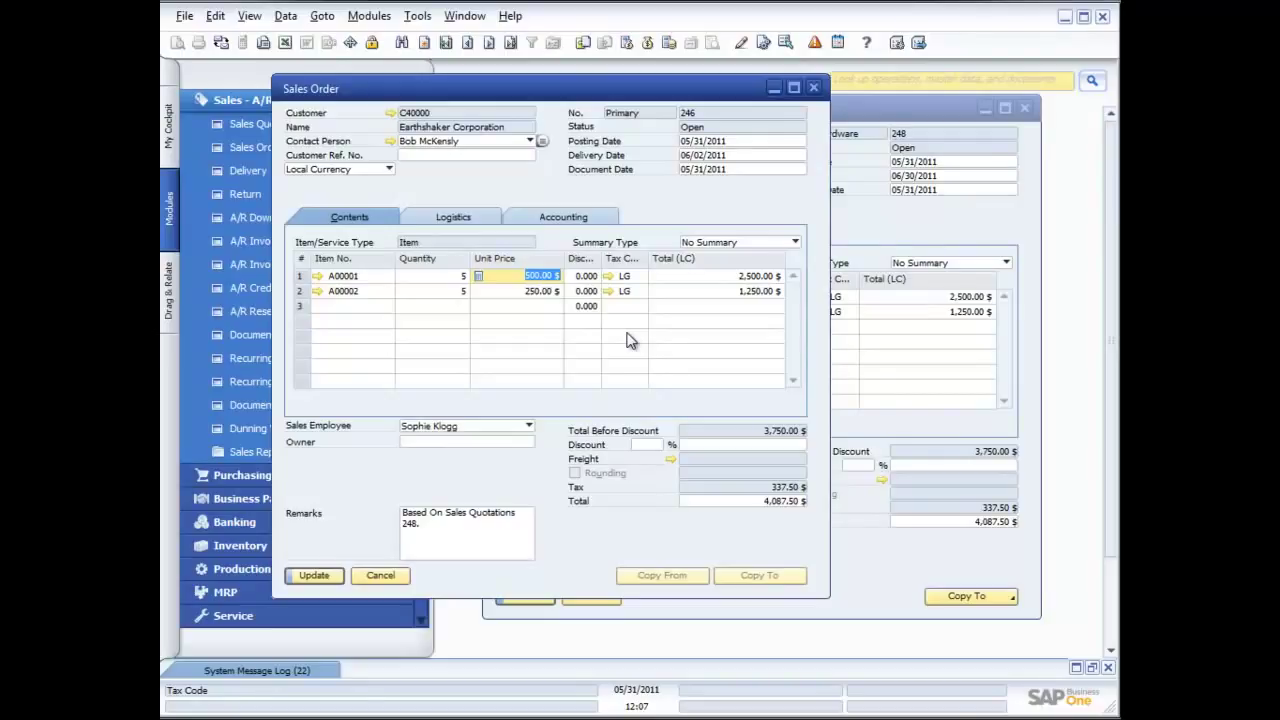
{"action": "key", "text": "ctrl+l"}
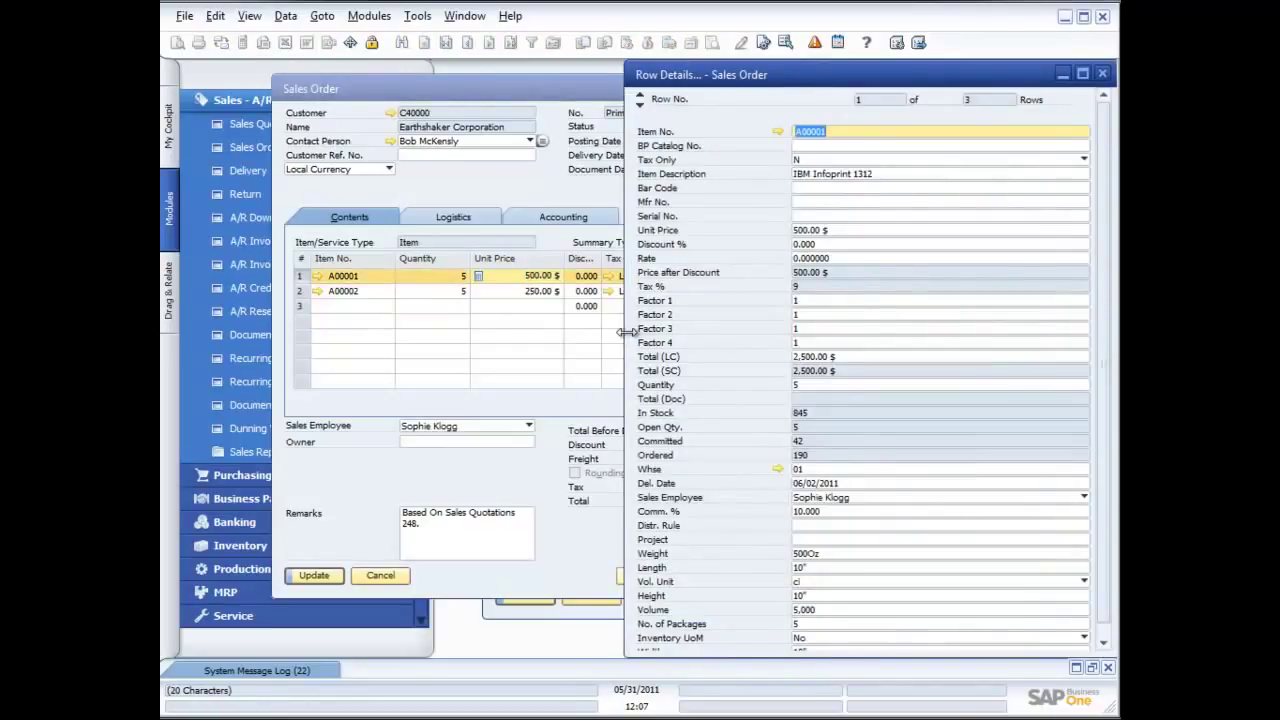
{"action": "left_click_drag", "start_coordinate": [486, 90], "coordinate": [406, 84]}
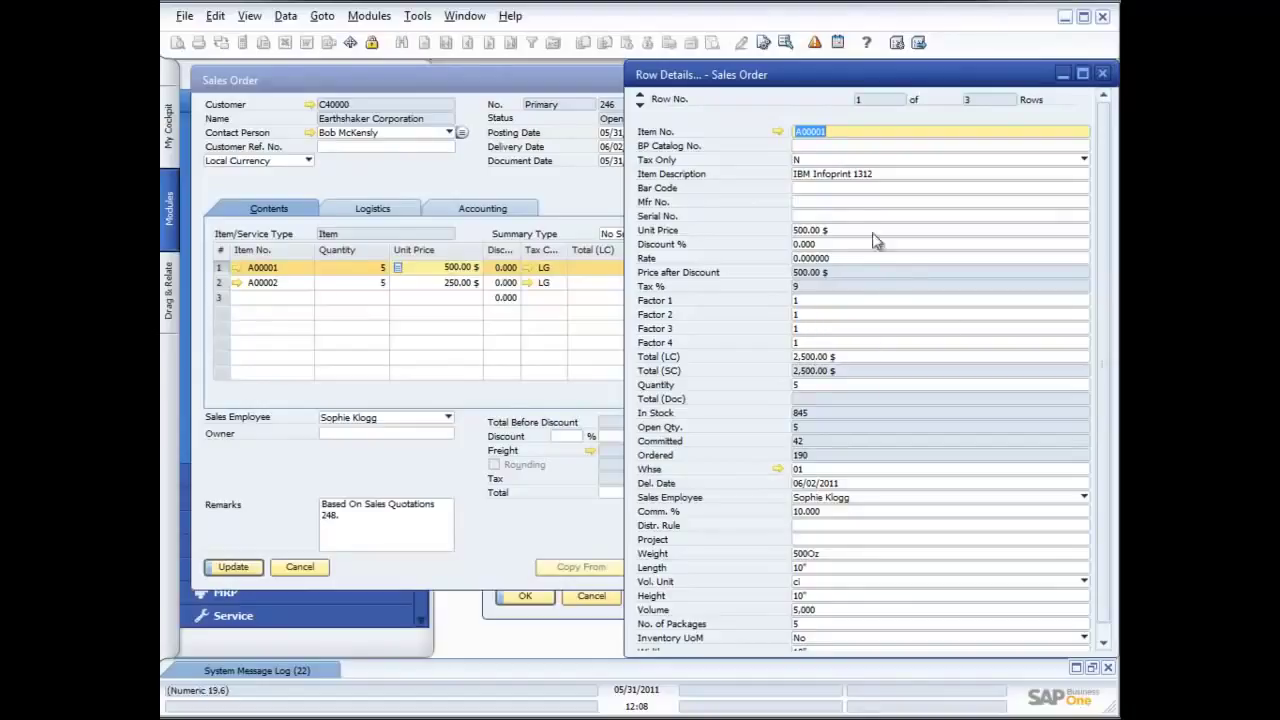
{"action": "left_click", "coordinate": [823, 187]}
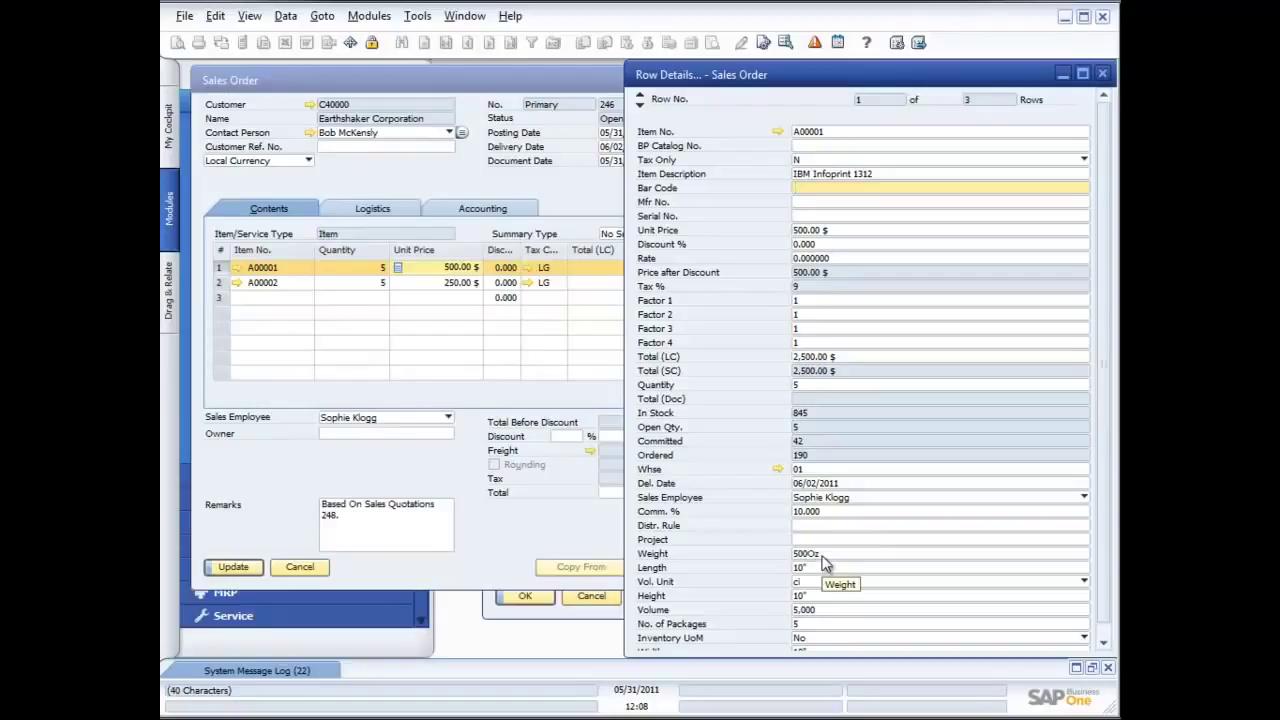
{"action": "scroll", "coordinate": [826, 563], "scroll_direction": "down", "scroll_amount": 1}
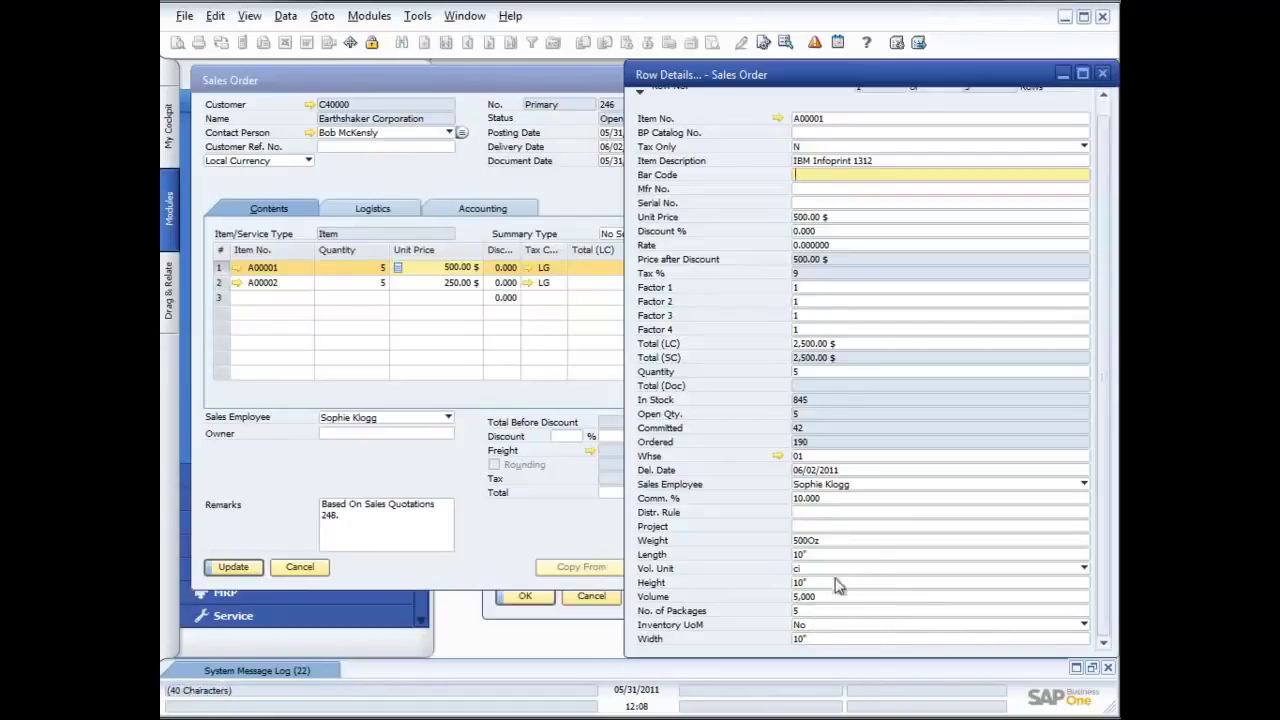
Step: Examine the stock of A00001 by warehouse from the row details, keeping the current warehouse, and close the row details
{"action": "left_click", "coordinate": [828, 456]}
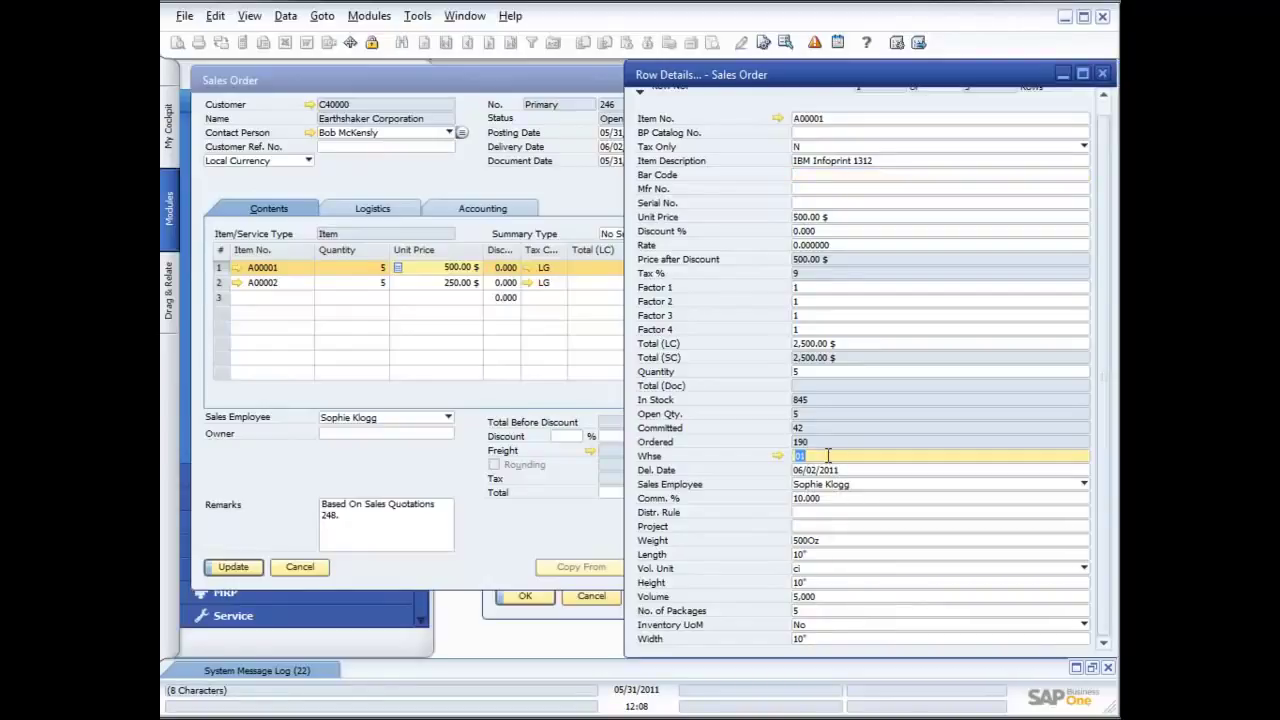
{"action": "key", "text": "ctrl+Tab"}
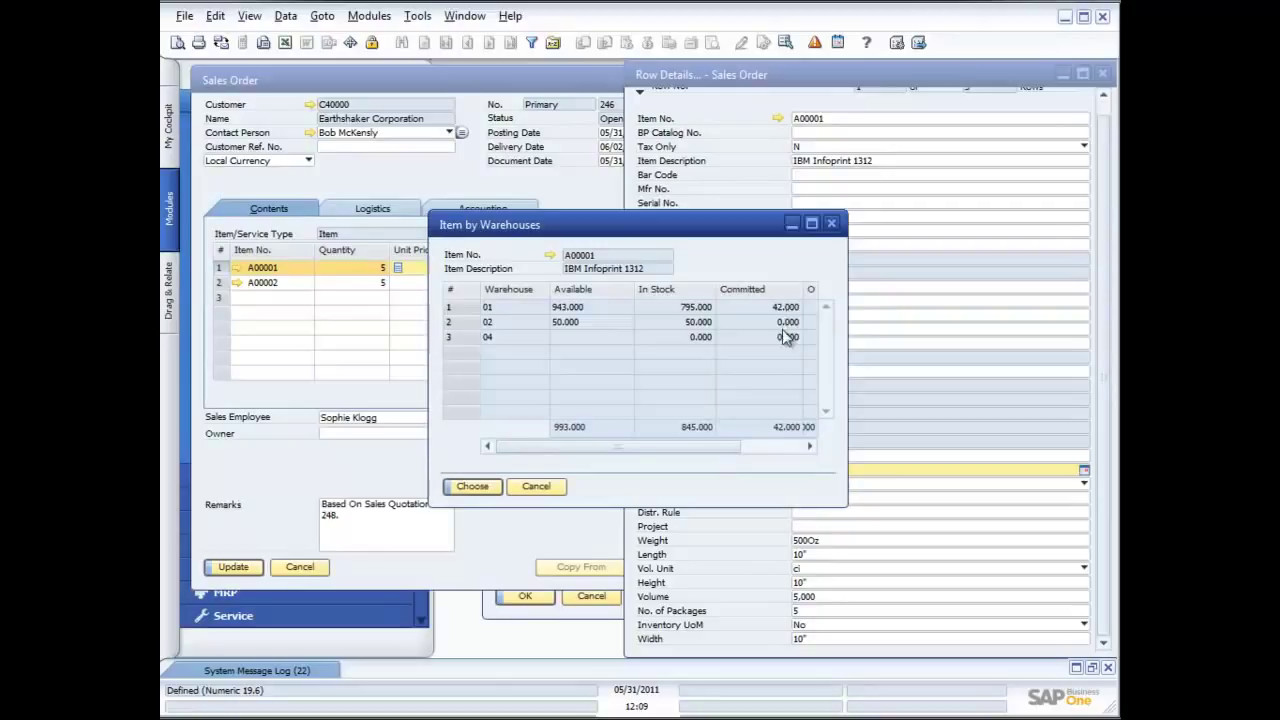
{"action": "left_click", "coordinate": [548, 489]}
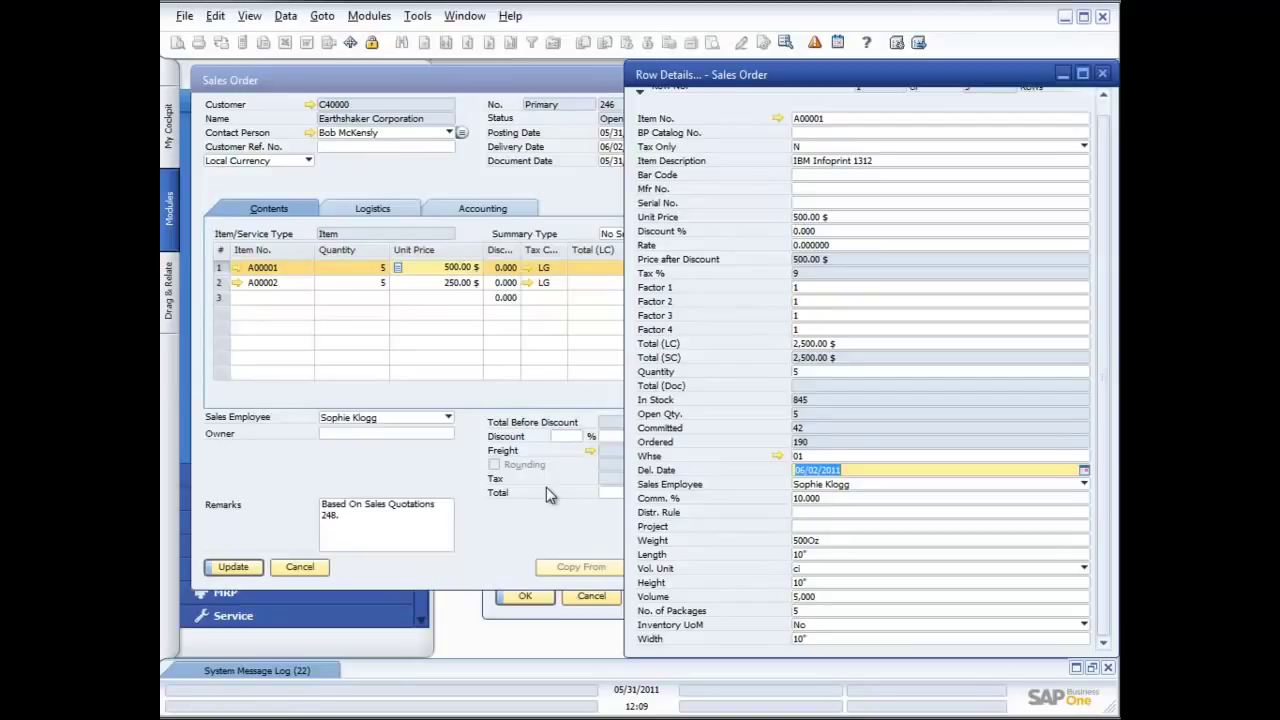
{"action": "left_click", "coordinate": [1102, 74]}
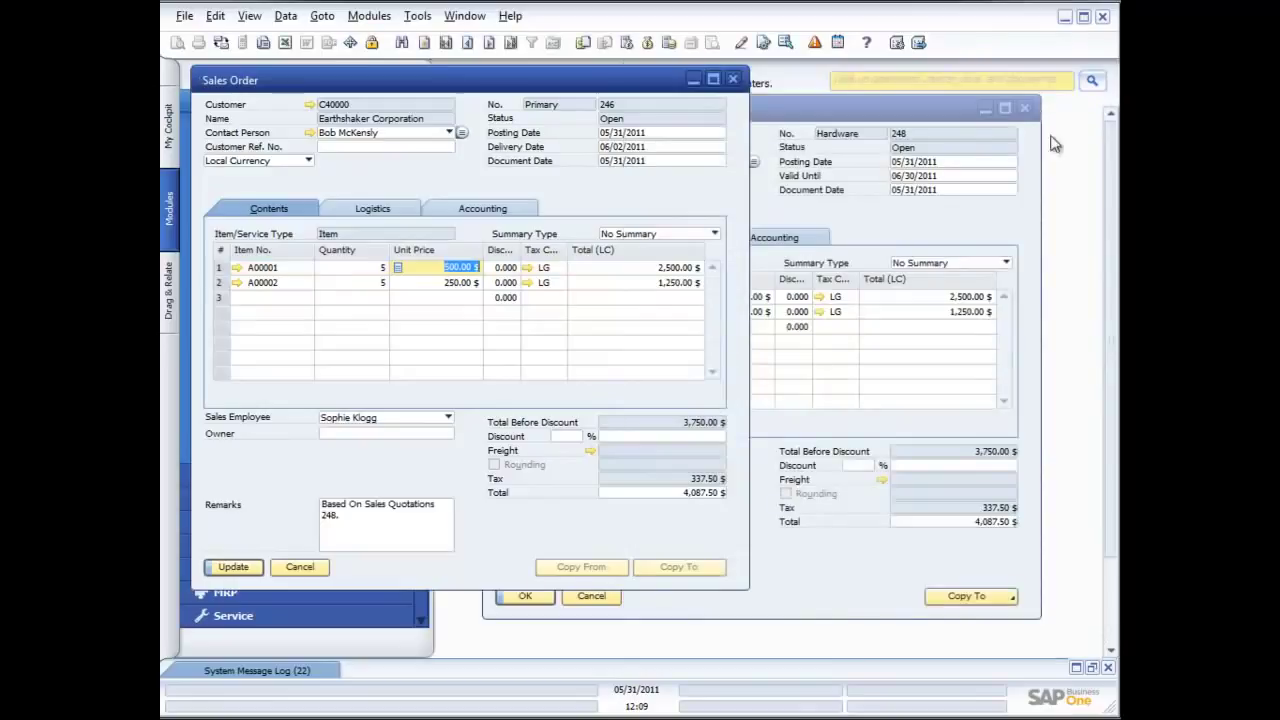
Step: Maximize the sales order and open its form settings, checking the column options of the row format
{"action": "left_click", "coordinate": [713, 79]}
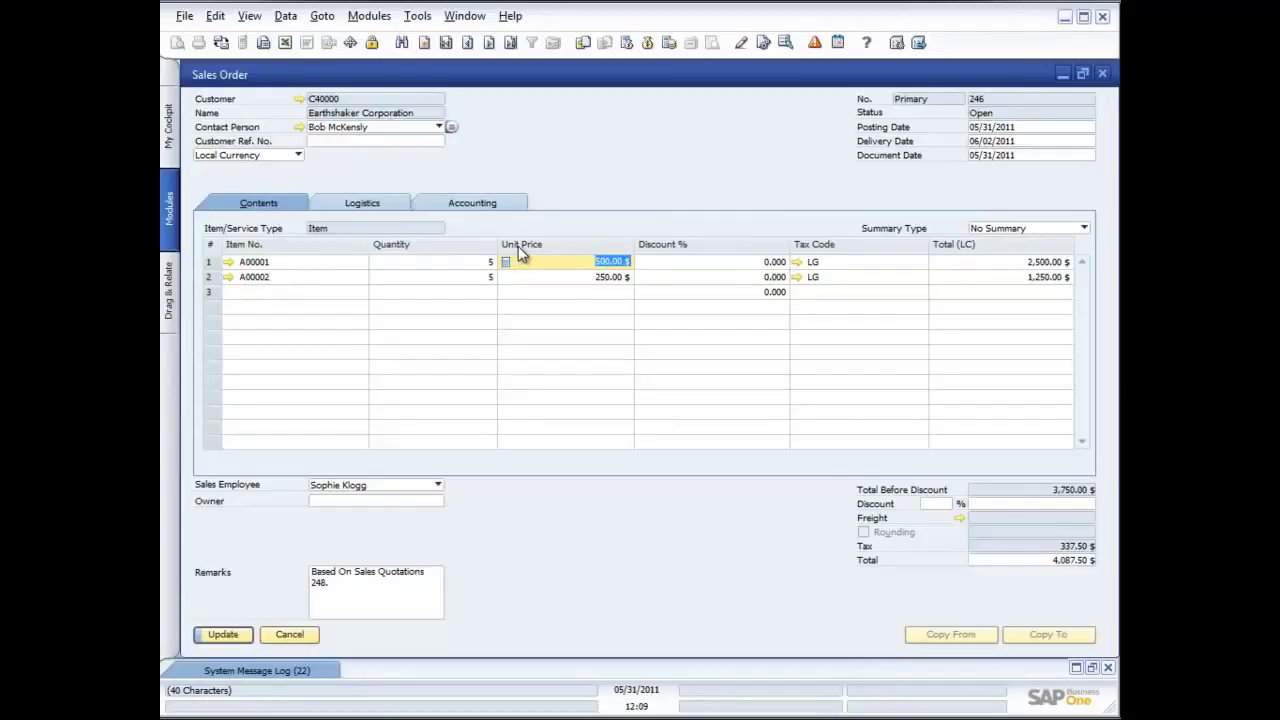
{"action": "left_click", "coordinate": [418, 17]}
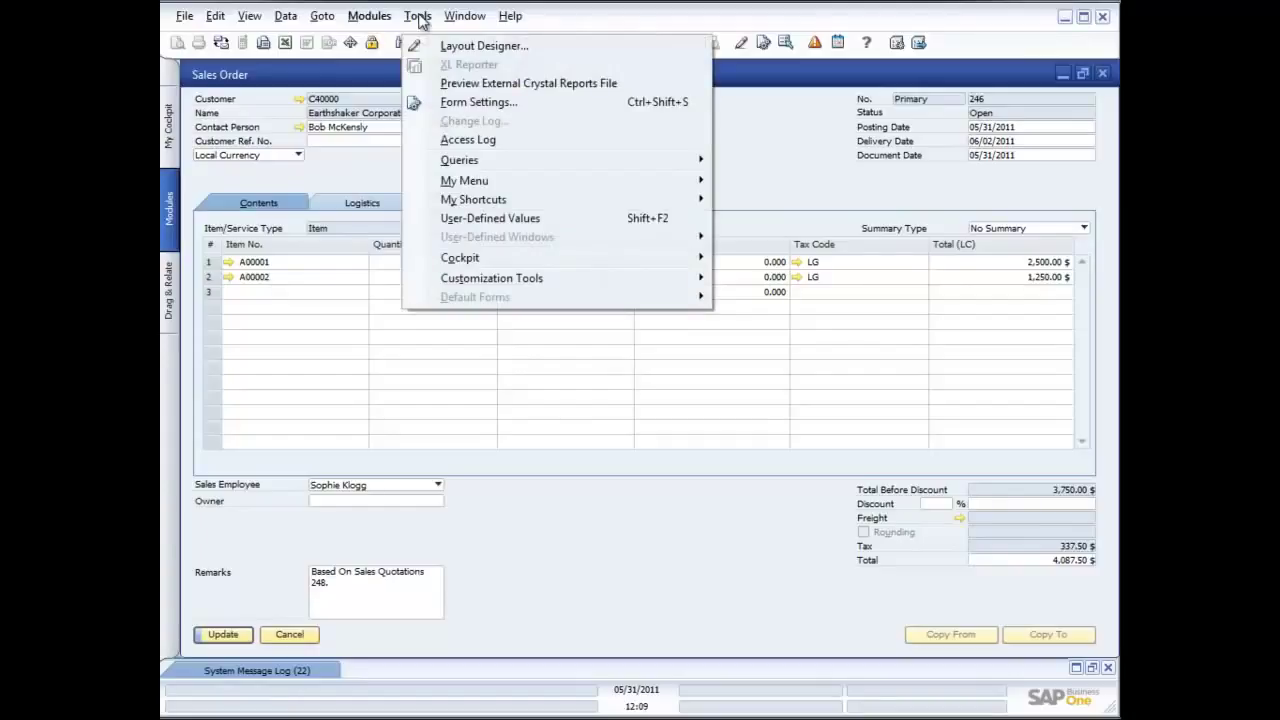
{"action": "left_click", "coordinate": [480, 101]}
{"action": "left_click_drag", "start_coordinate": [918, 343], "coordinate": [553, 303]}
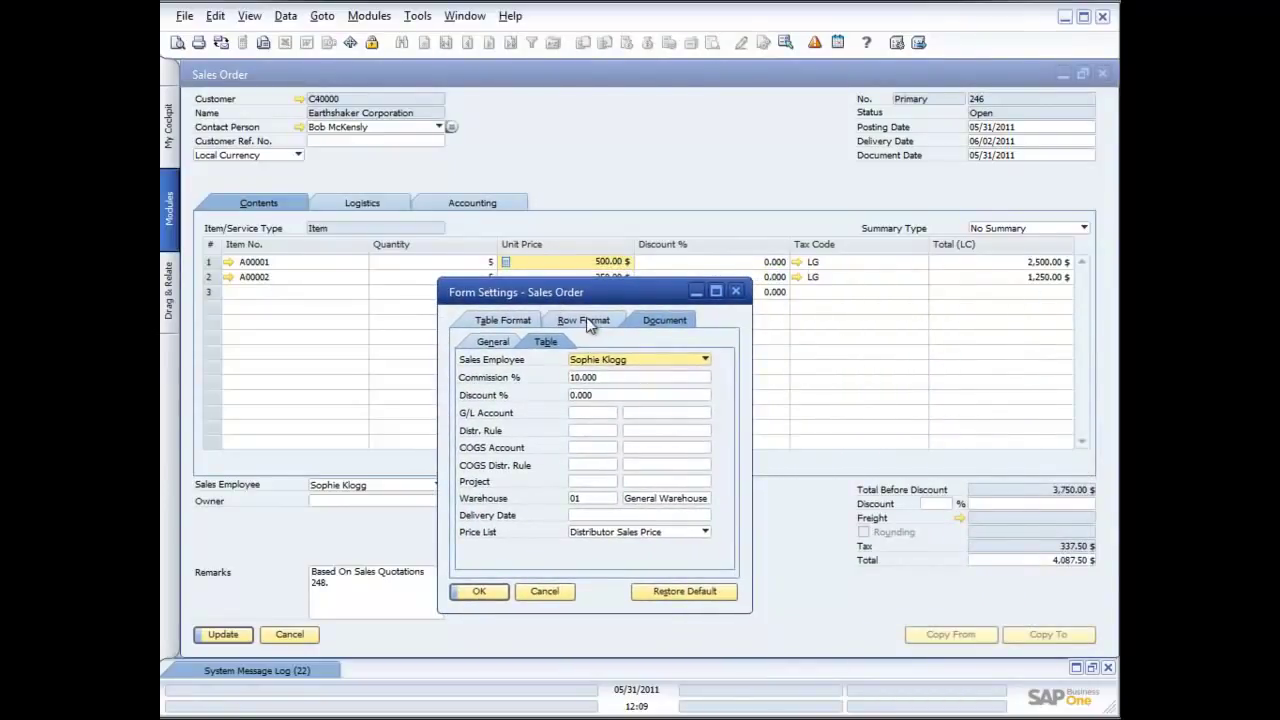
{"action": "left_click", "coordinate": [587, 321]}
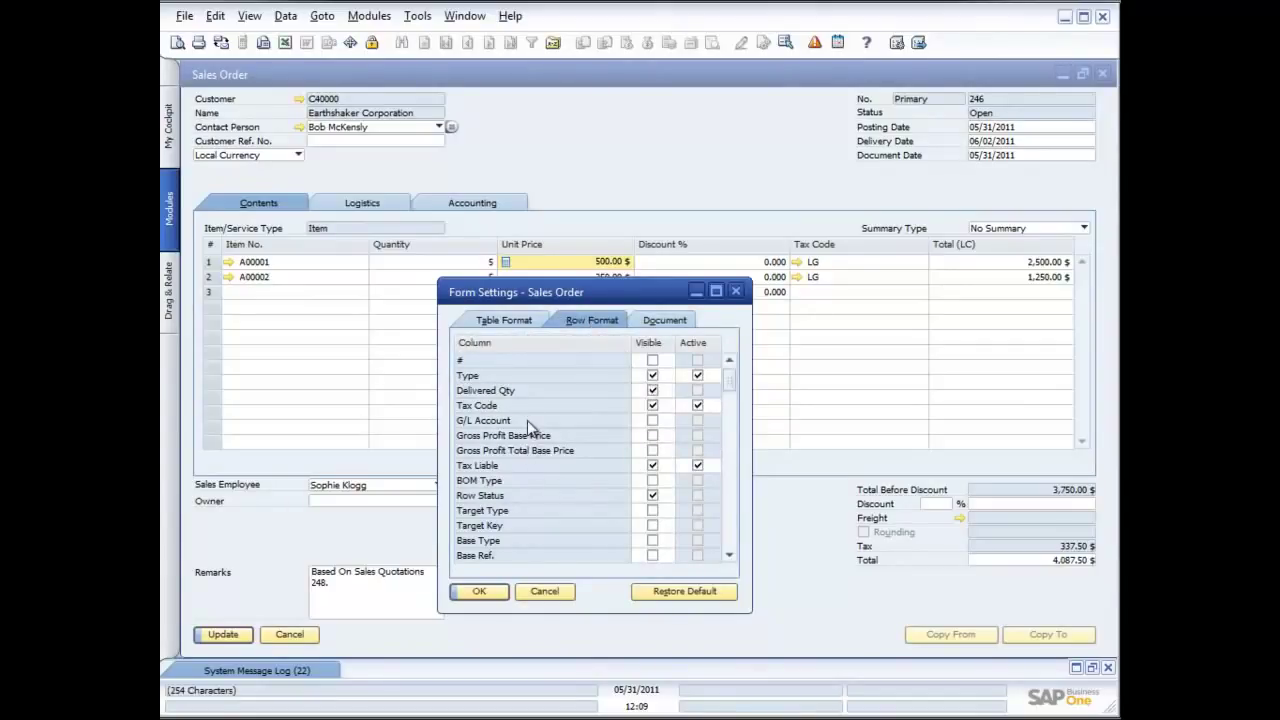
{"action": "left_click", "coordinate": [697, 375]}
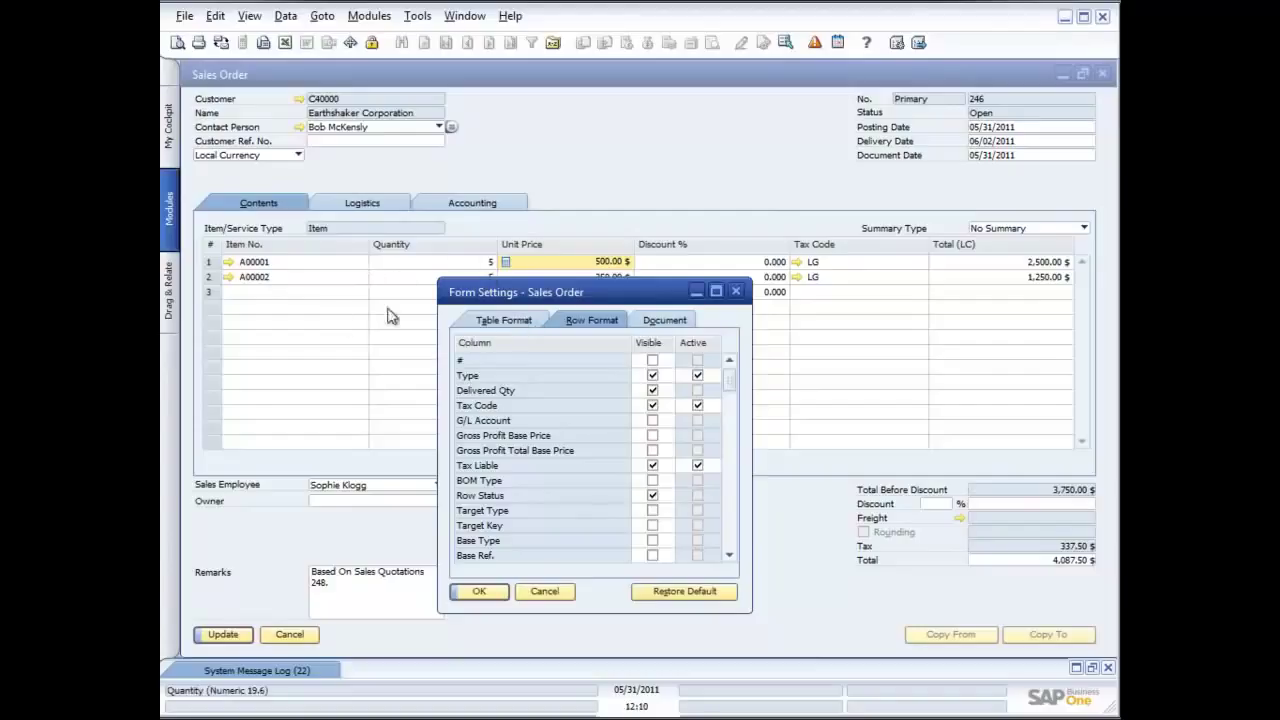
Step: Make the Whse column visible and active in the sales order's table format and place it directly before Unit Price
{"action": "left_click", "coordinate": [515, 318]}
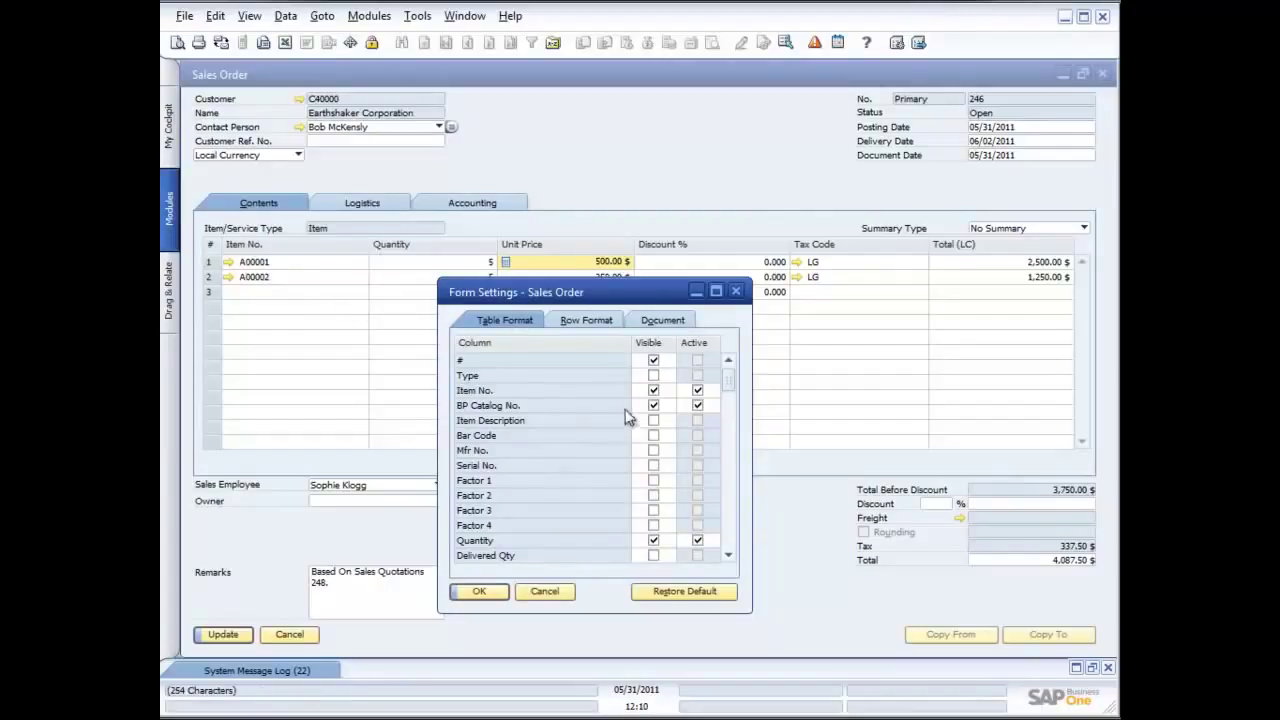
{"action": "left_click_drag", "start_coordinate": [729, 557], "coordinate": [729, 557]}
{"action": "left_click", "coordinate": [654, 527]}
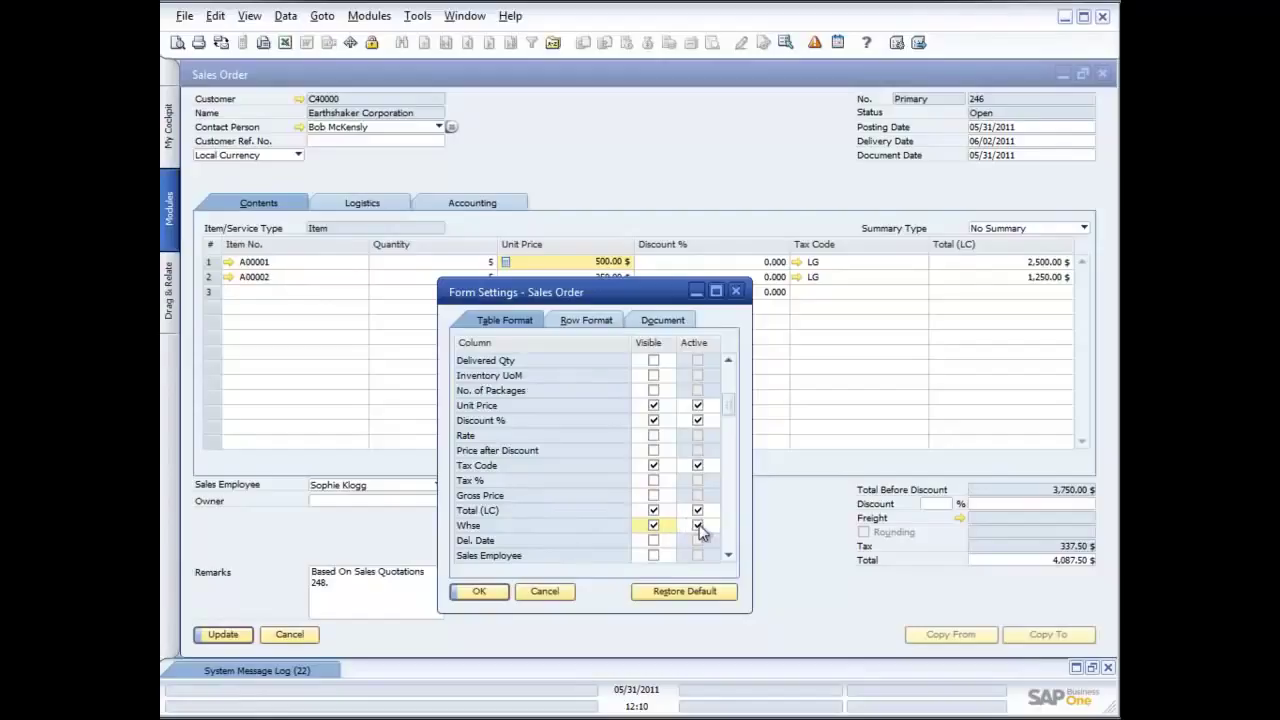
{"action": "left_click", "coordinate": [698, 526]}
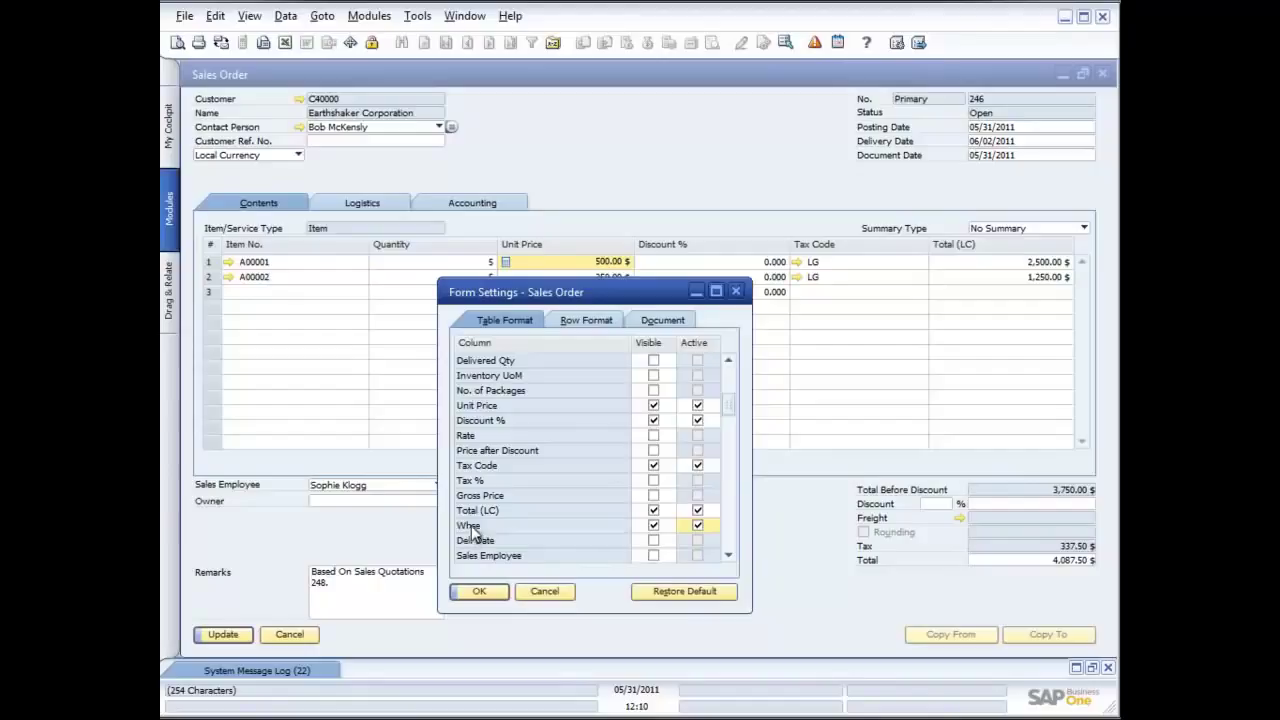
{"action": "left_click_drag", "start_coordinate": [472, 530], "coordinate": [476, 405]}
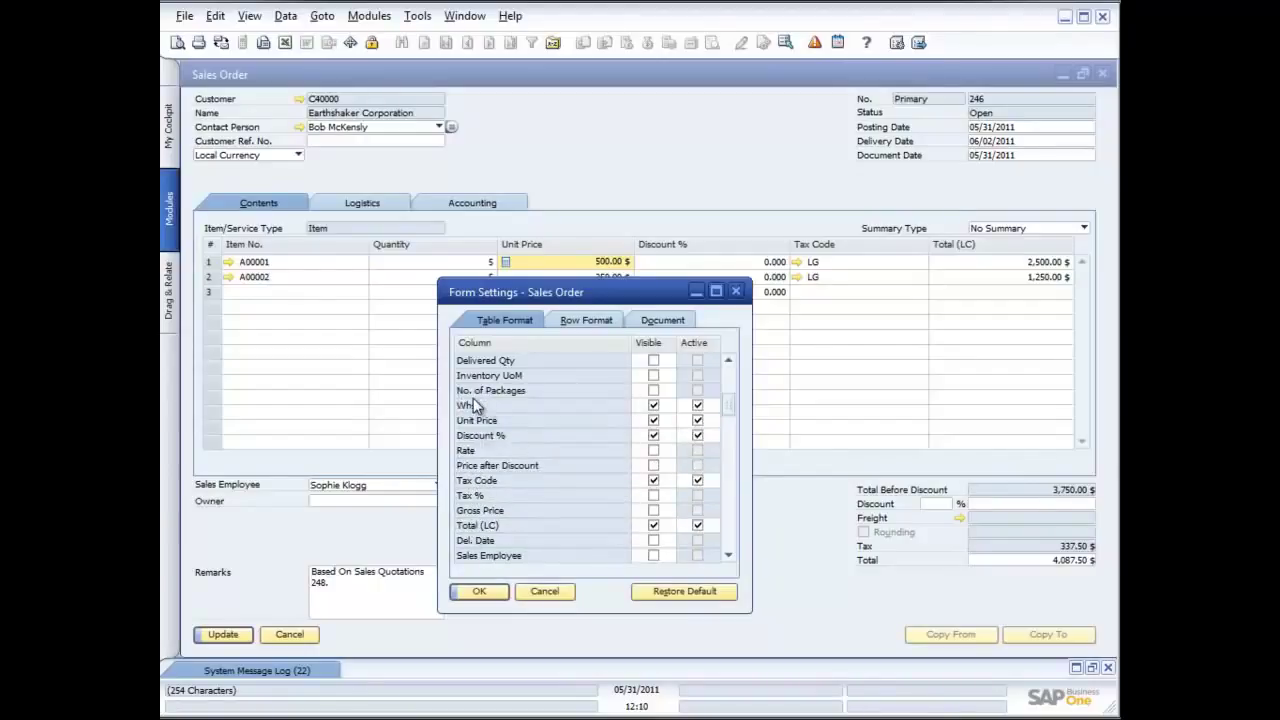
{"action": "left_click", "coordinate": [482, 591]}
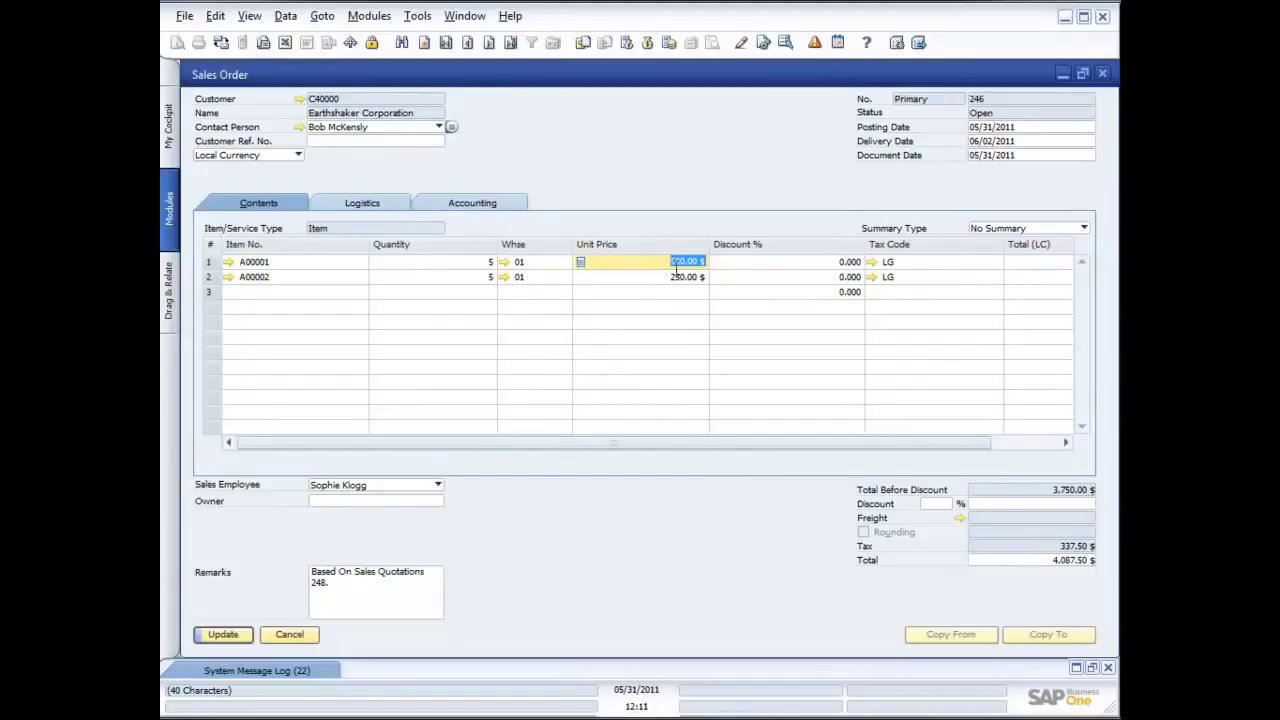
Step: Examine the warehouse list for A00001 from the row's Whse field and cancel without choosing another warehouse
{"action": "left_click", "coordinate": [564, 268]}
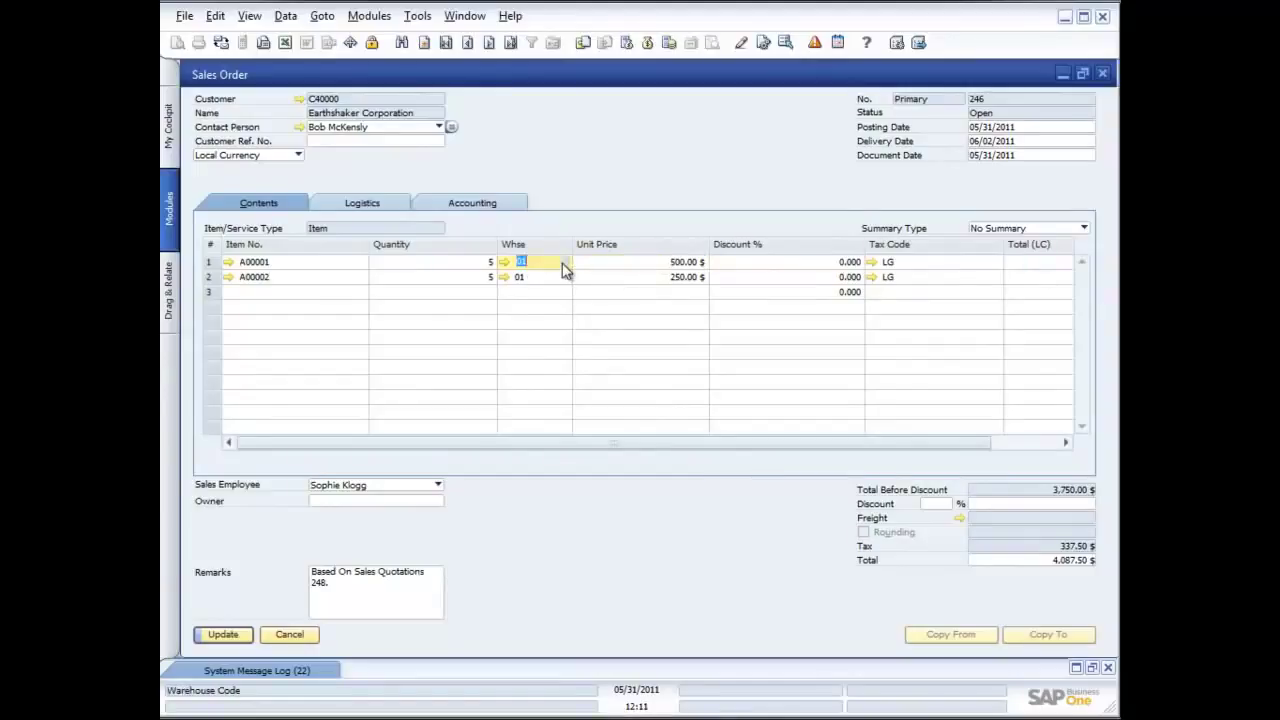
{"action": "left_click", "coordinate": [564, 268]}
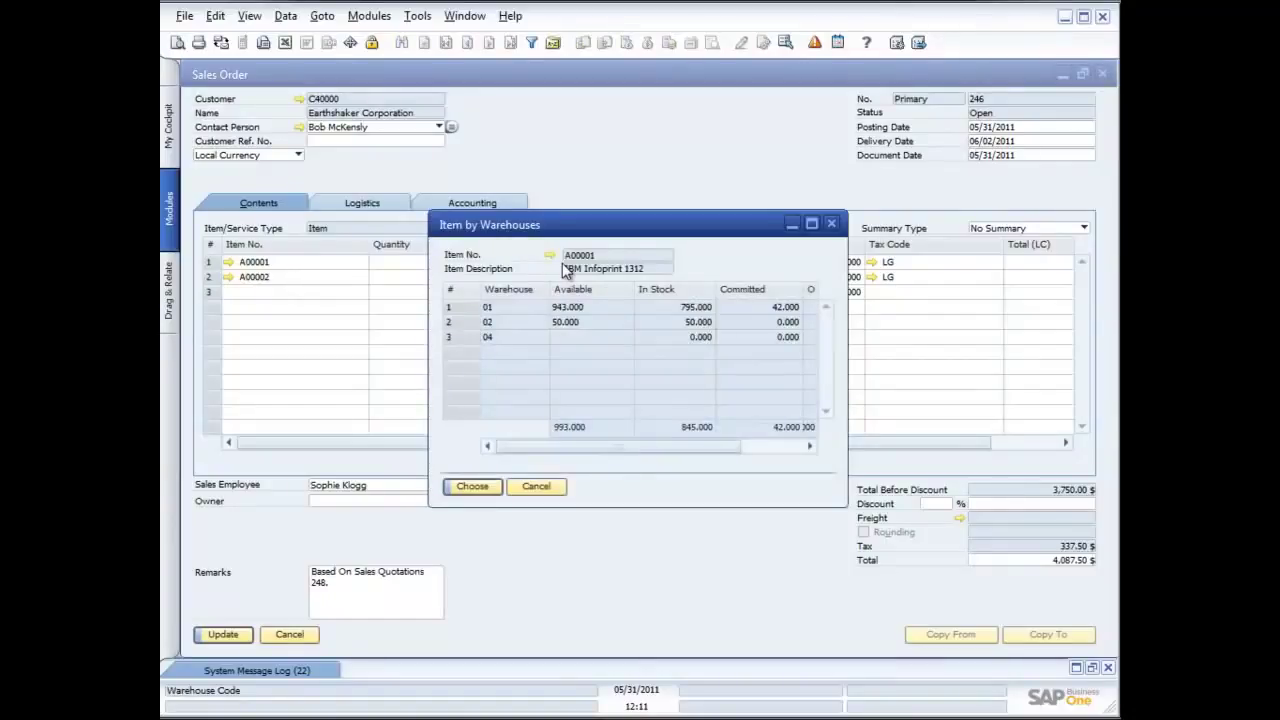
{"action": "left_click", "coordinate": [537, 486]}
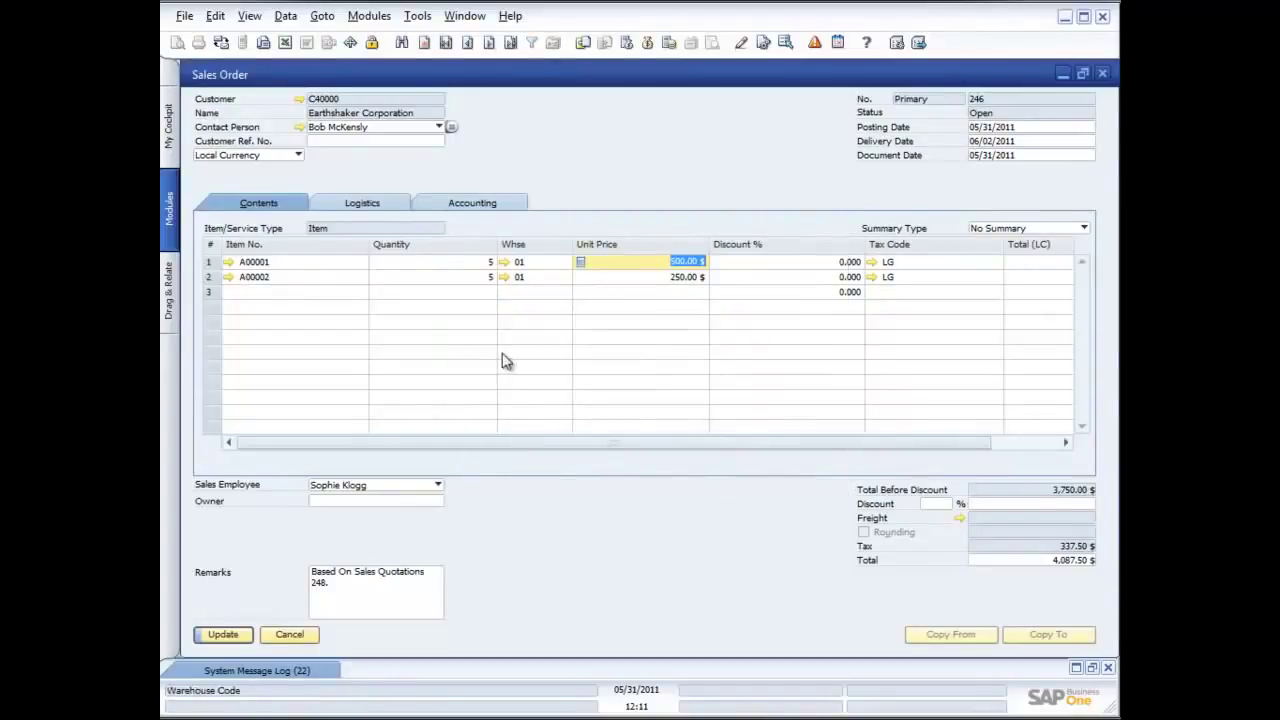
Step: Save the changes to the sales order and preview its printed order confirmation, closing the preview when done
{"action": "left_click", "coordinate": [222, 636]}
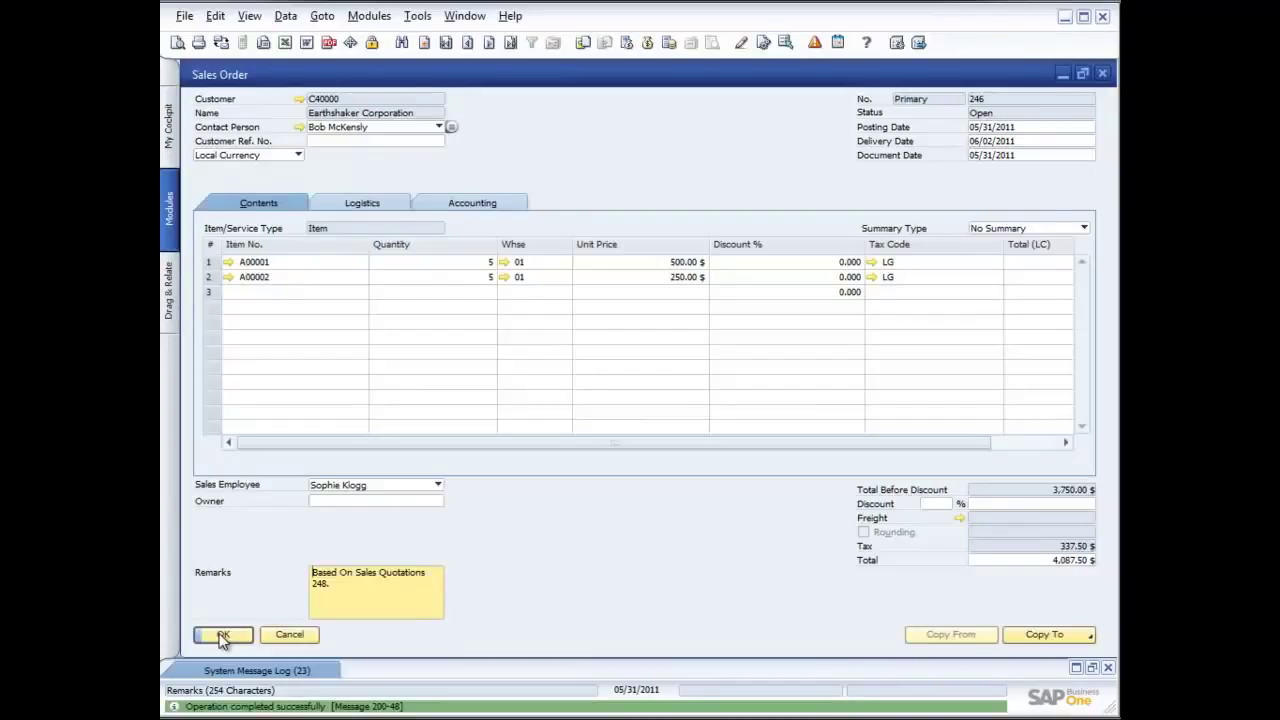
{"action": "left_click", "coordinate": [222, 638]}
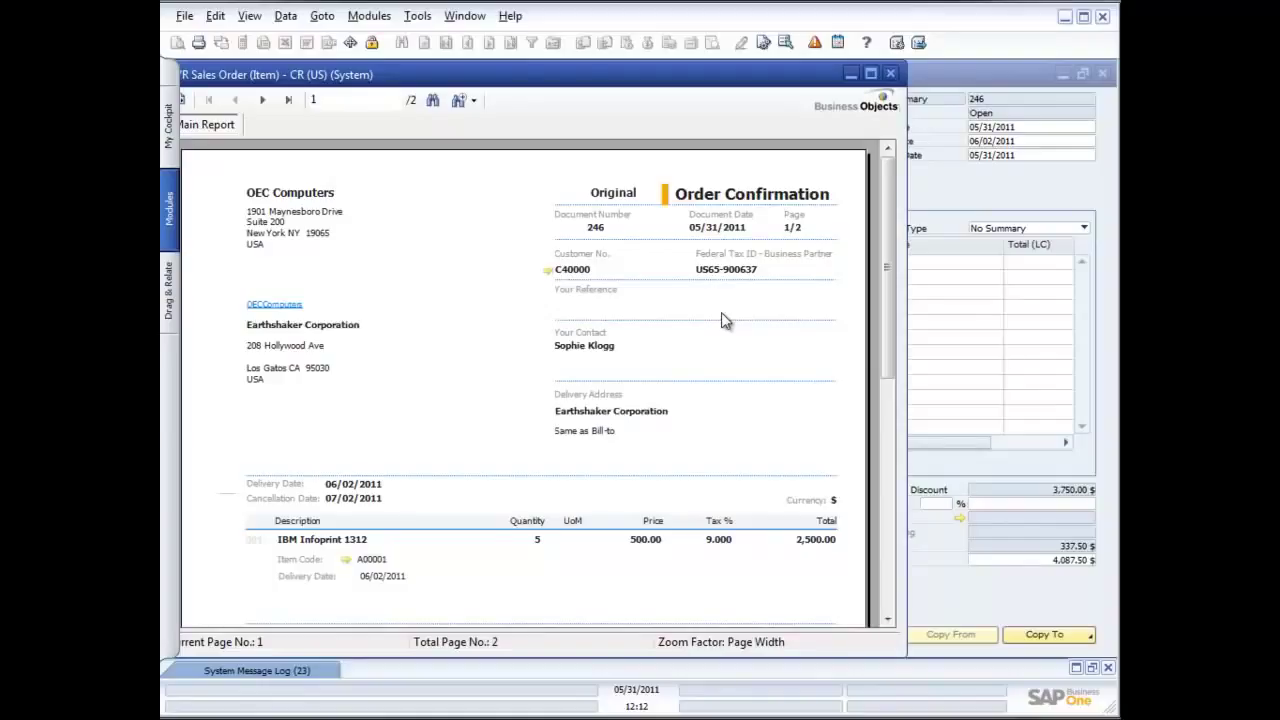
{"action": "left_click", "coordinate": [890, 74]}
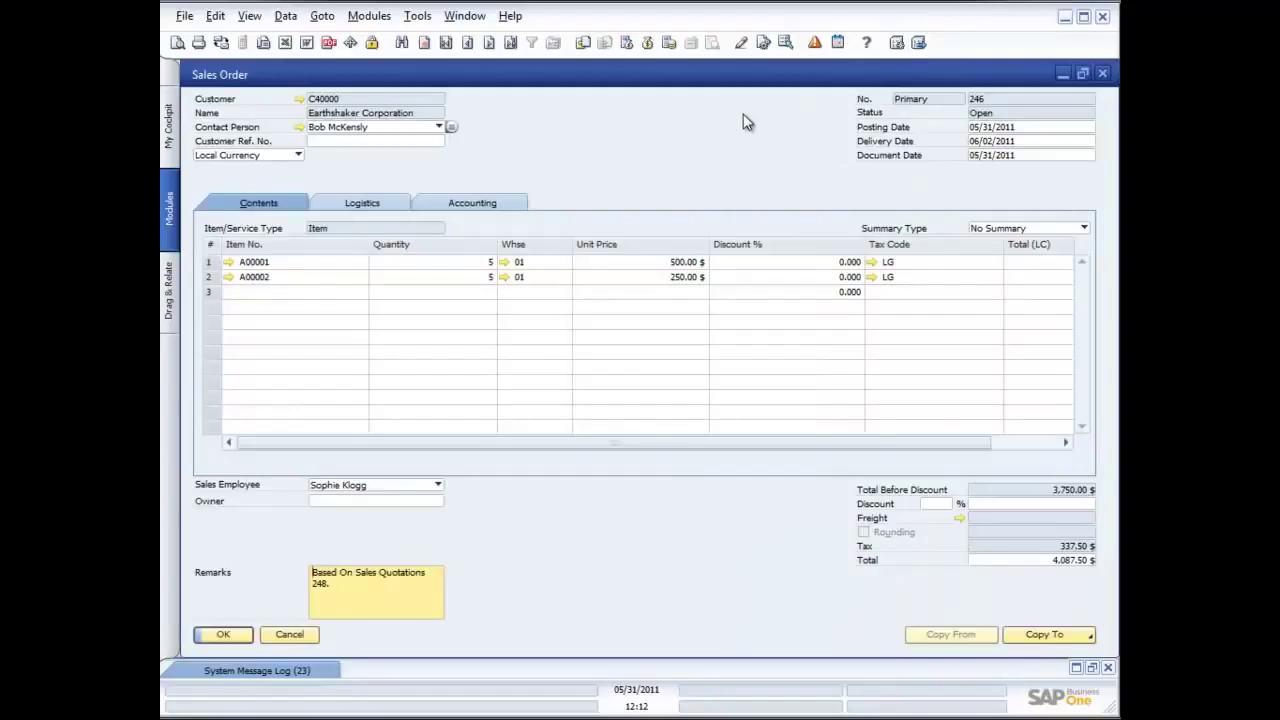
Step: Copy the sales order to a delivery and add it, accepting that it cannot be changed after adding
{"action": "left_click", "coordinate": [1044, 634]}
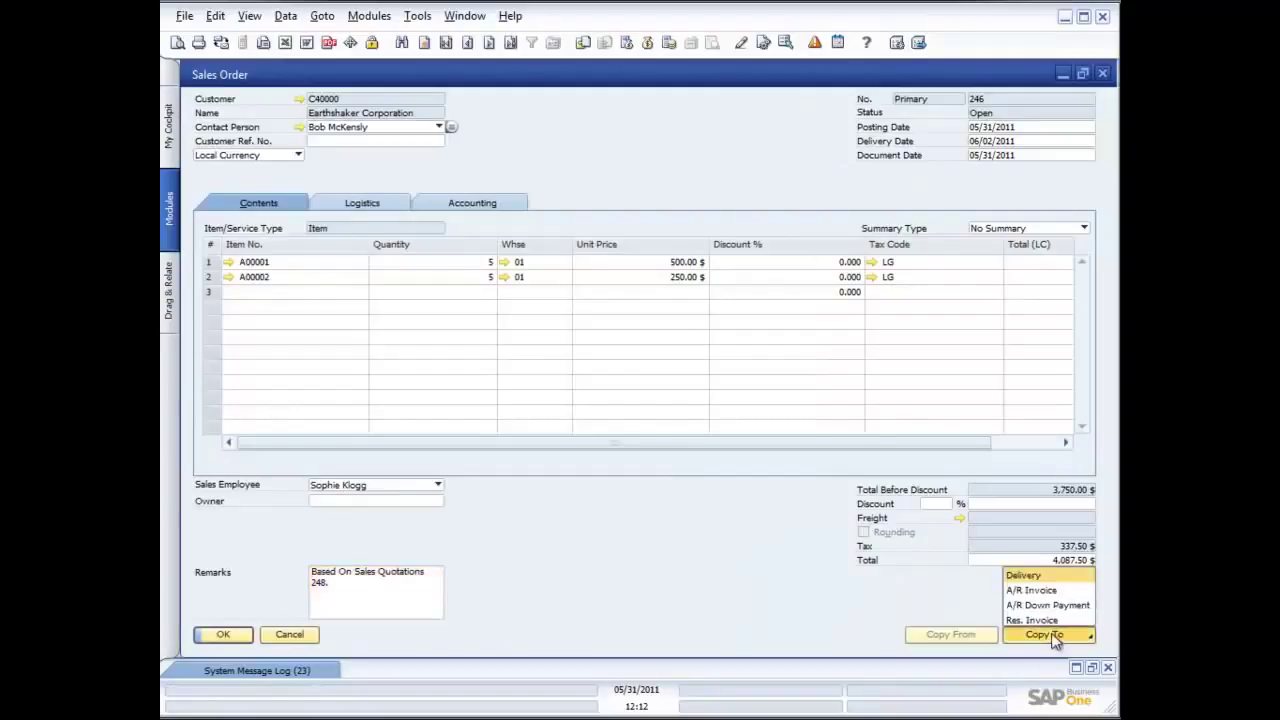
{"action": "left_click", "coordinate": [1030, 576]}
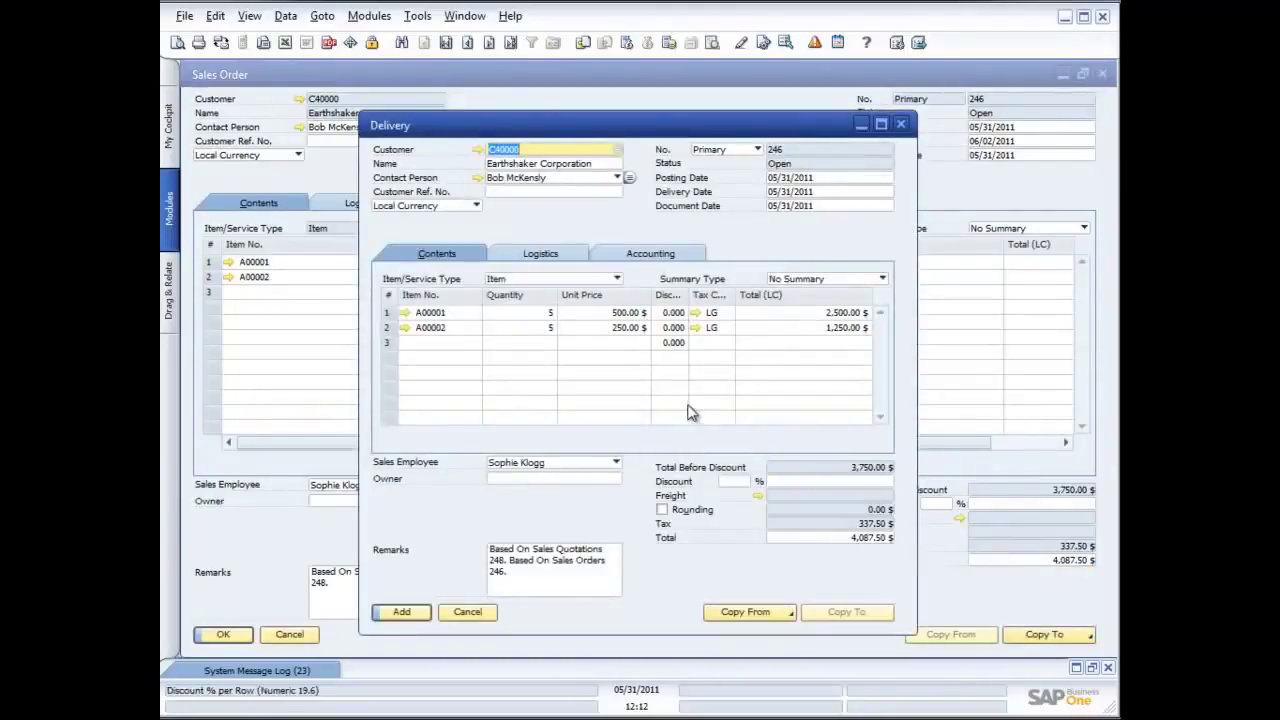
{"action": "left_click", "coordinate": [402, 612]}
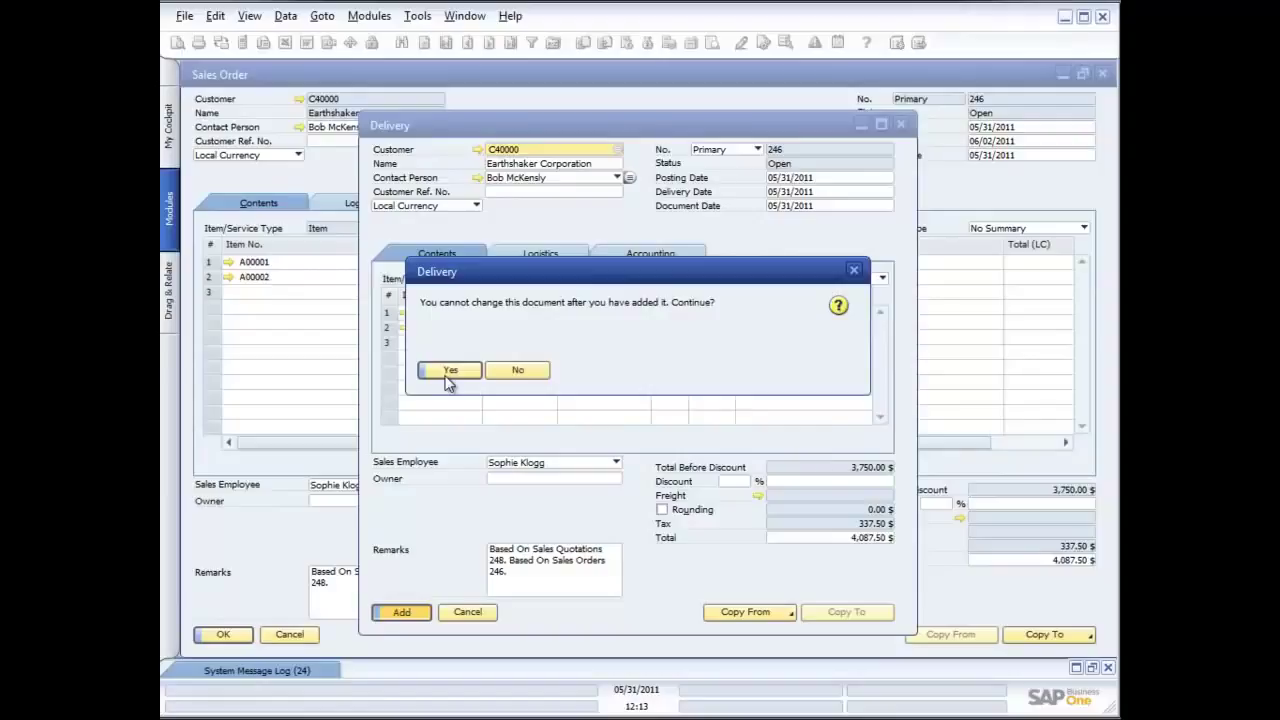
{"action": "left_click", "coordinate": [449, 372]}
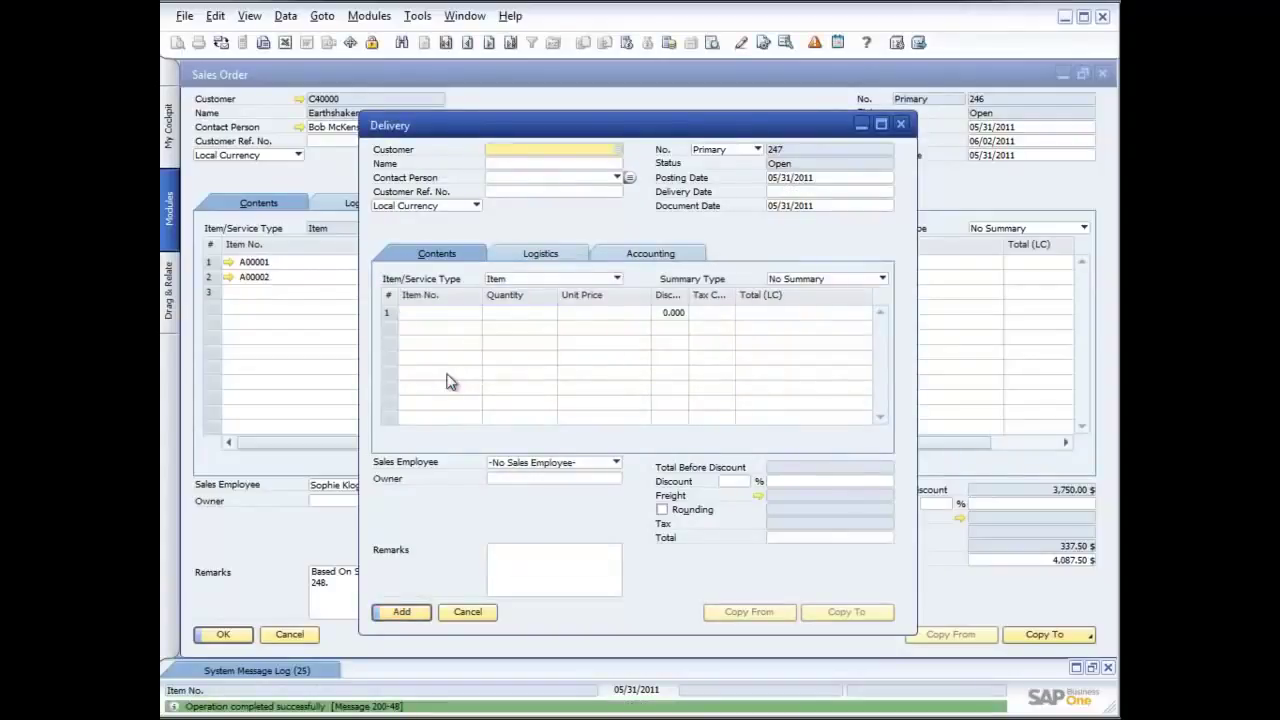
Step: Go back to the delivery just added and check the available printing options for it
{"action": "key", "text": "Page_Up"}
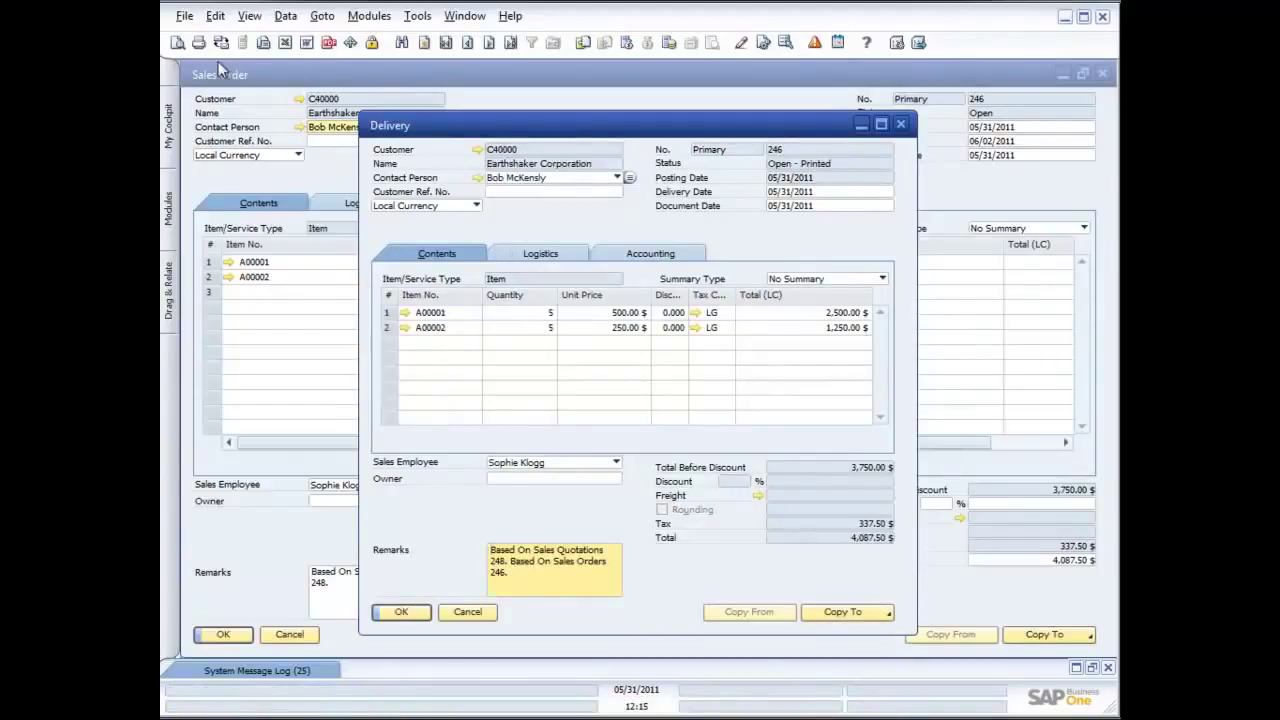
{"action": "left_click", "coordinate": [184, 18]}
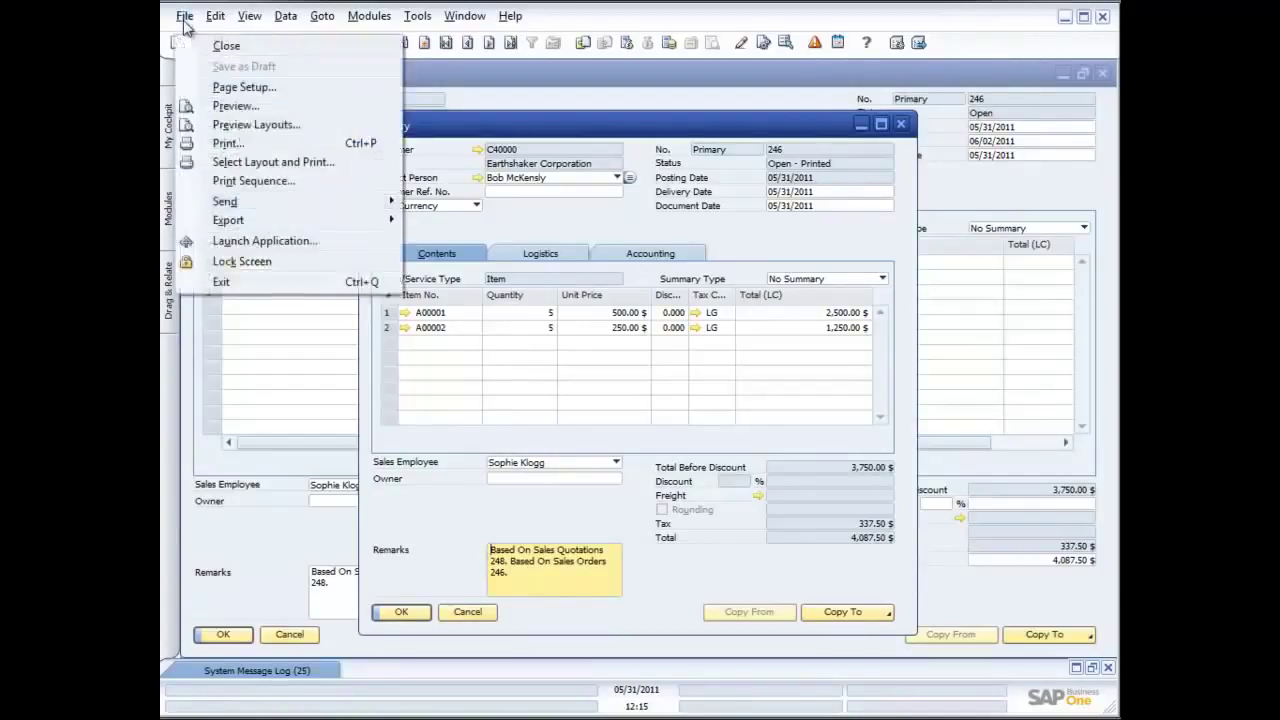
{"action": "left_click", "coordinate": [254, 182]}
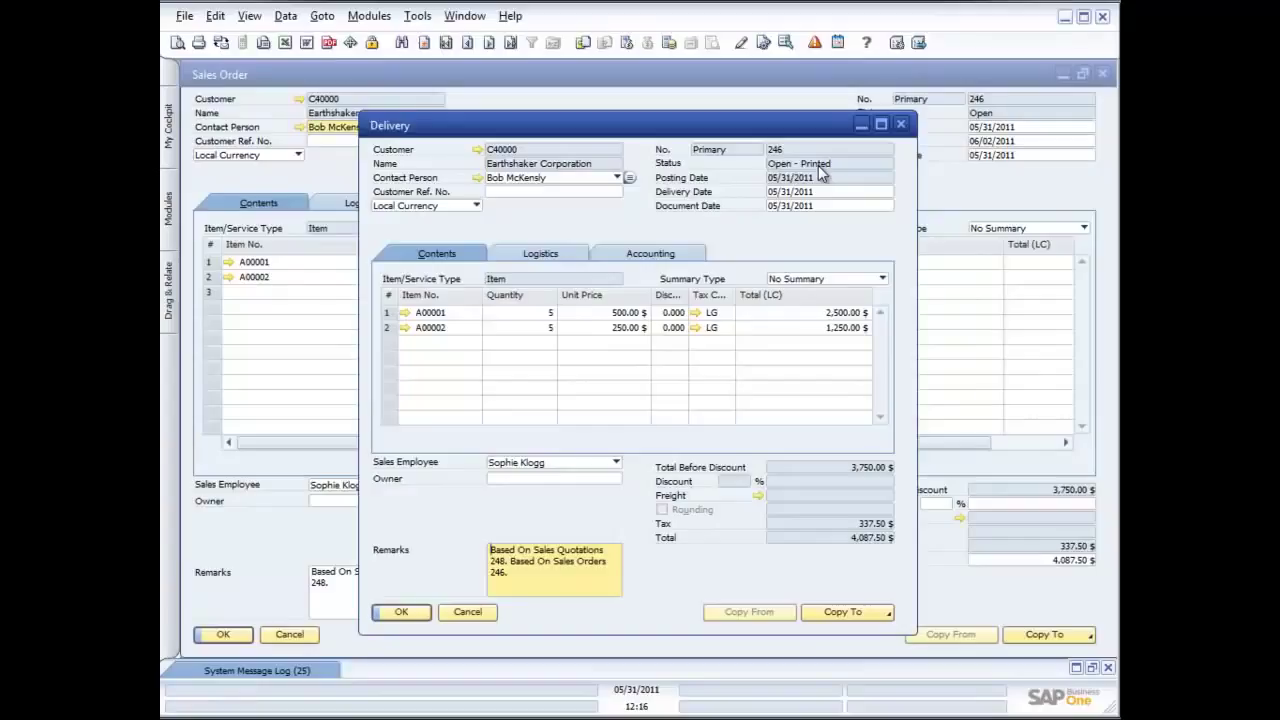
Step: Copy the delivery to an A/R invoice and move the invoice window up so it is fully in view
{"action": "left_click", "coordinate": [880, 613]}
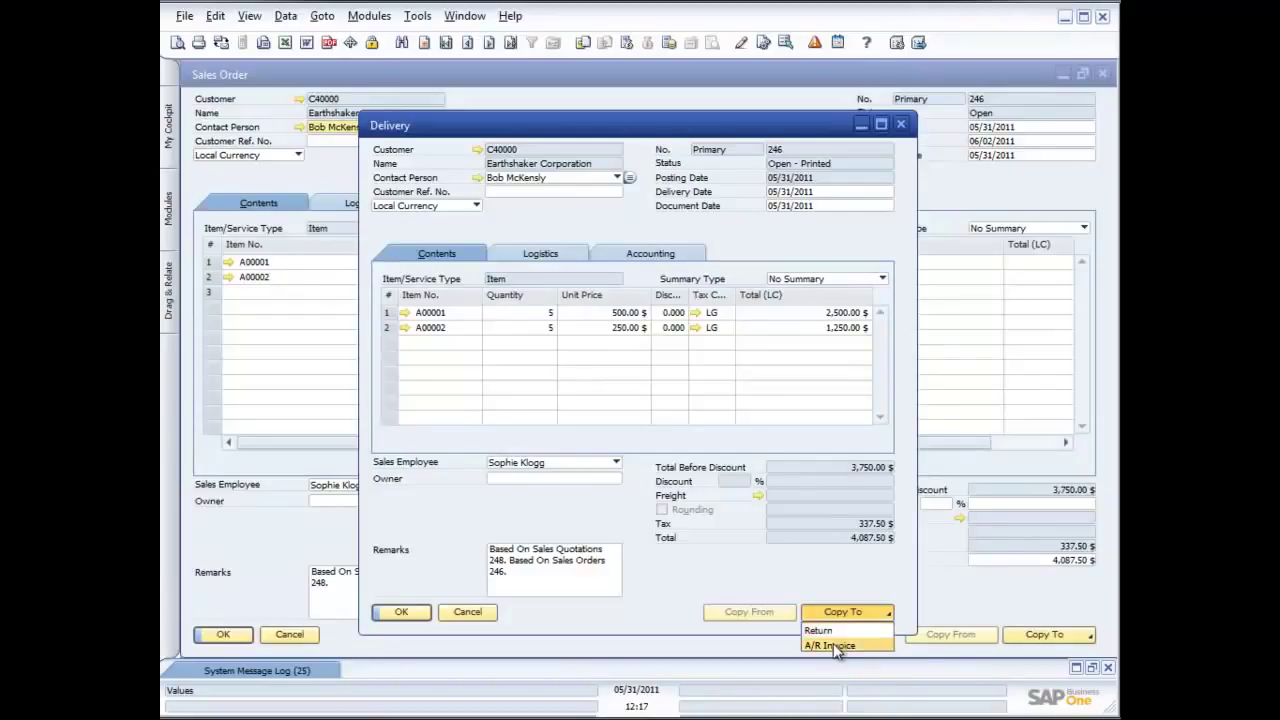
{"action": "left_click", "coordinate": [833, 644]}
{"action": "left_click_drag", "start_coordinate": [650, 133], "coordinate": [441, 65]}
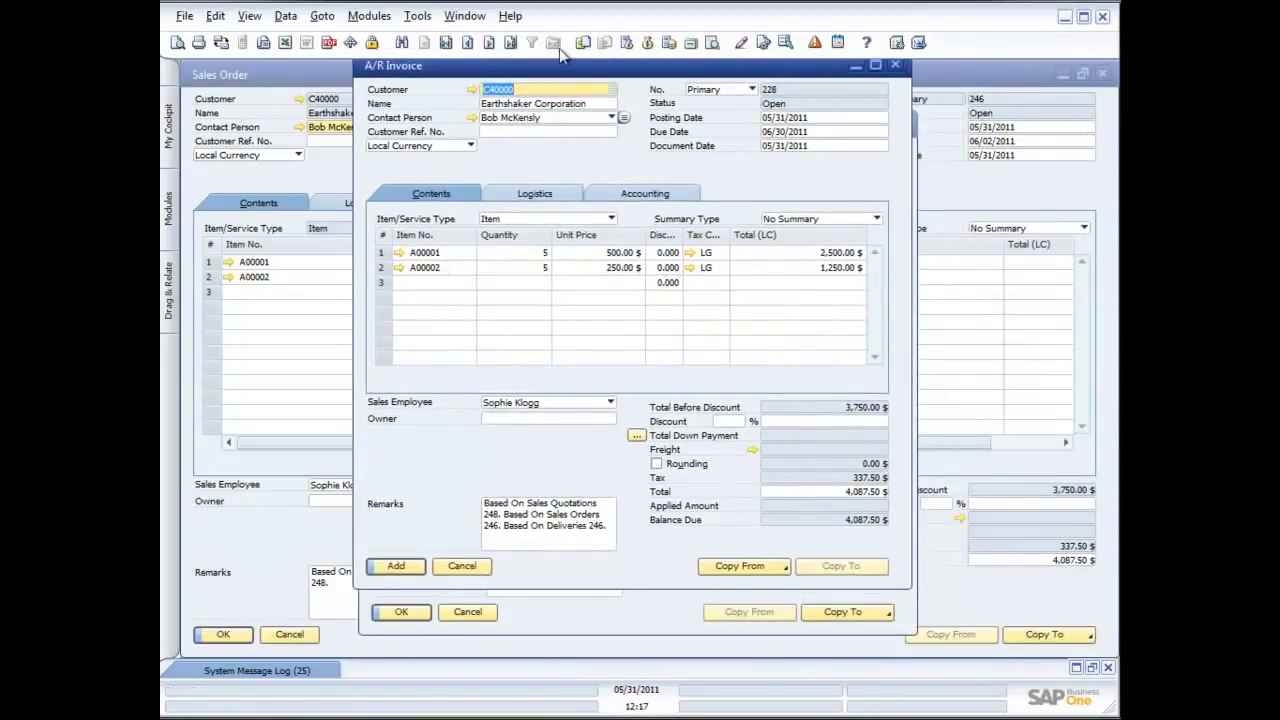
{"action": "left_click_drag", "start_coordinate": [558, 68], "coordinate": [558, 83]}
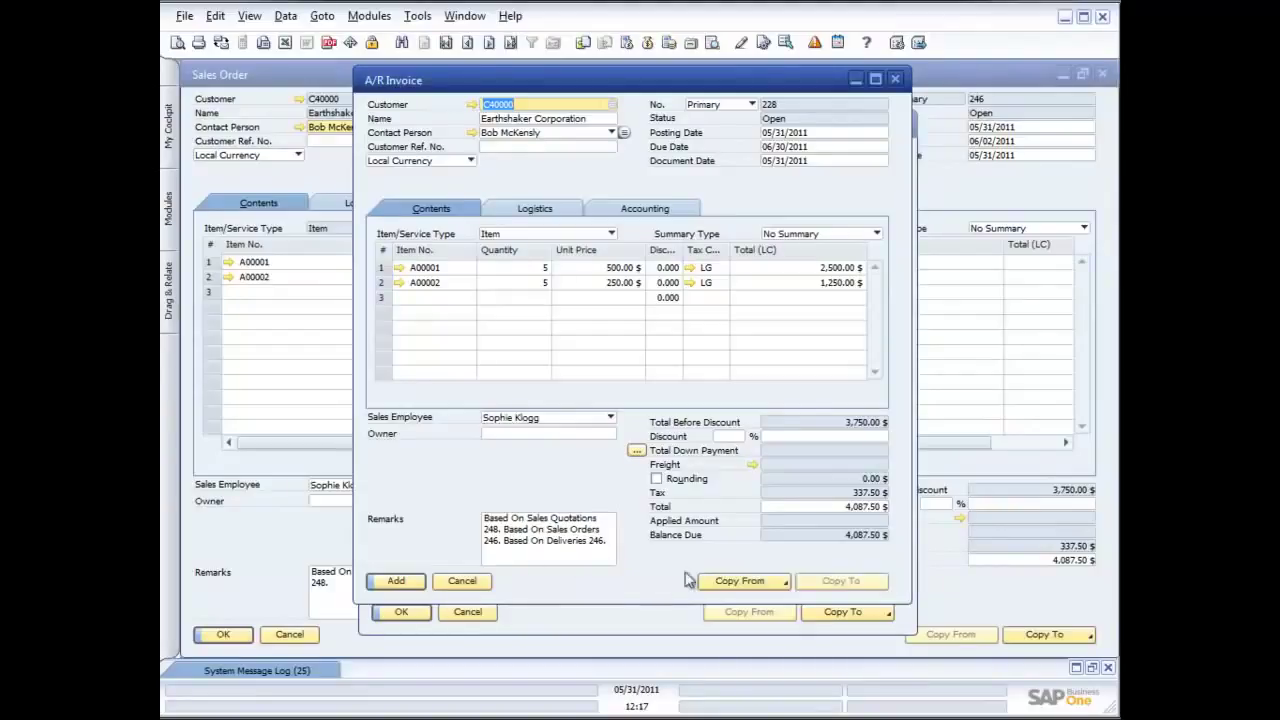
{"action": "left_click", "coordinate": [405, 586]}
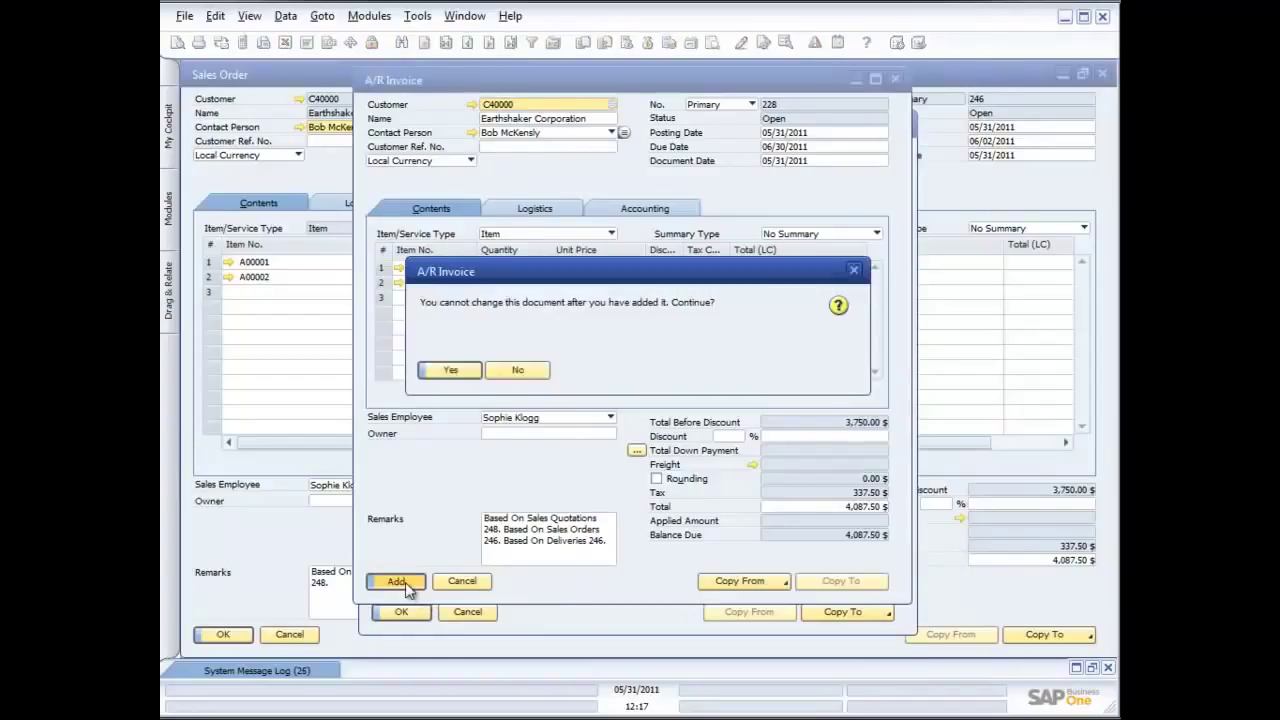
{"action": "left_click", "coordinate": [517, 371]}
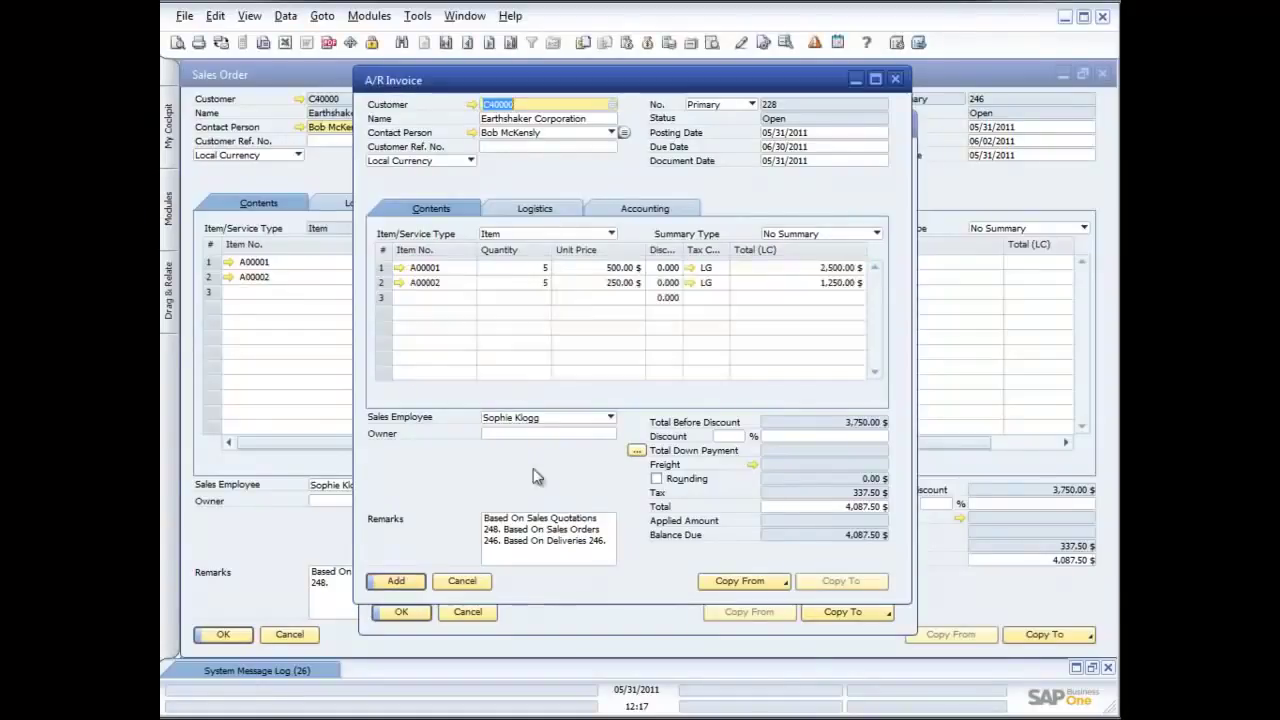
{"action": "right_click", "coordinate": [538, 479]}
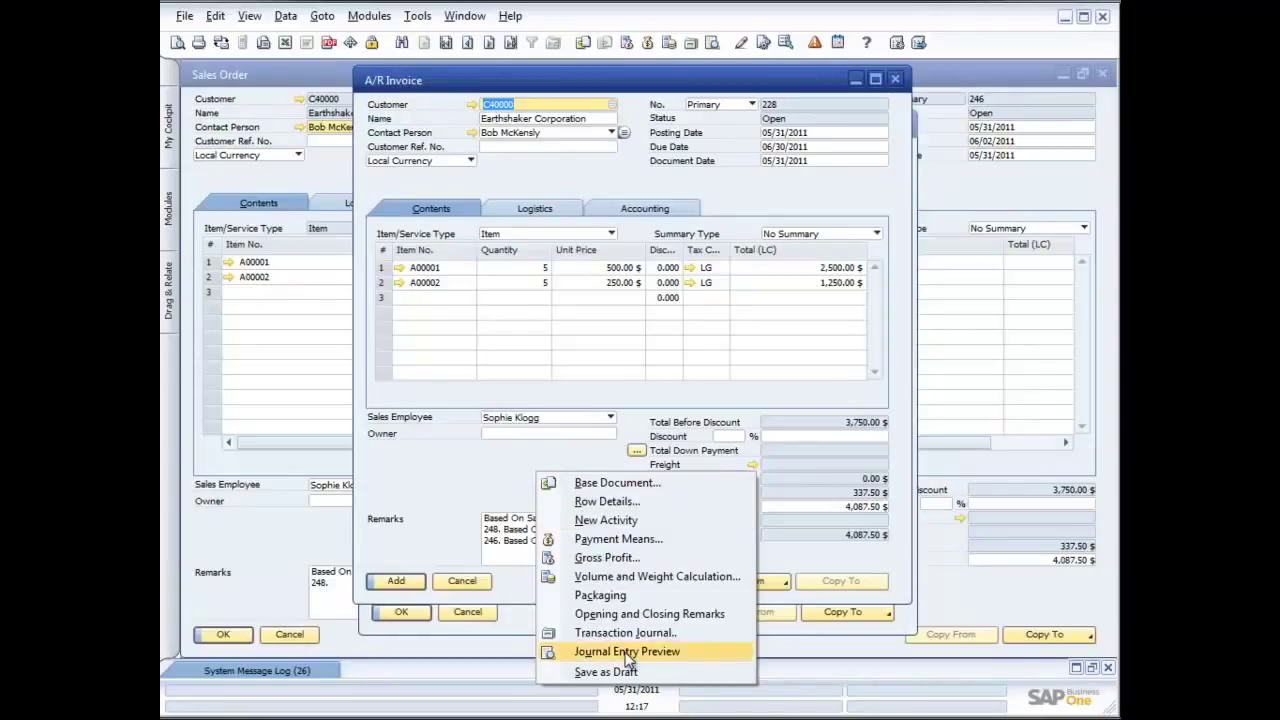
{"action": "left_click", "coordinate": [453, 470]}
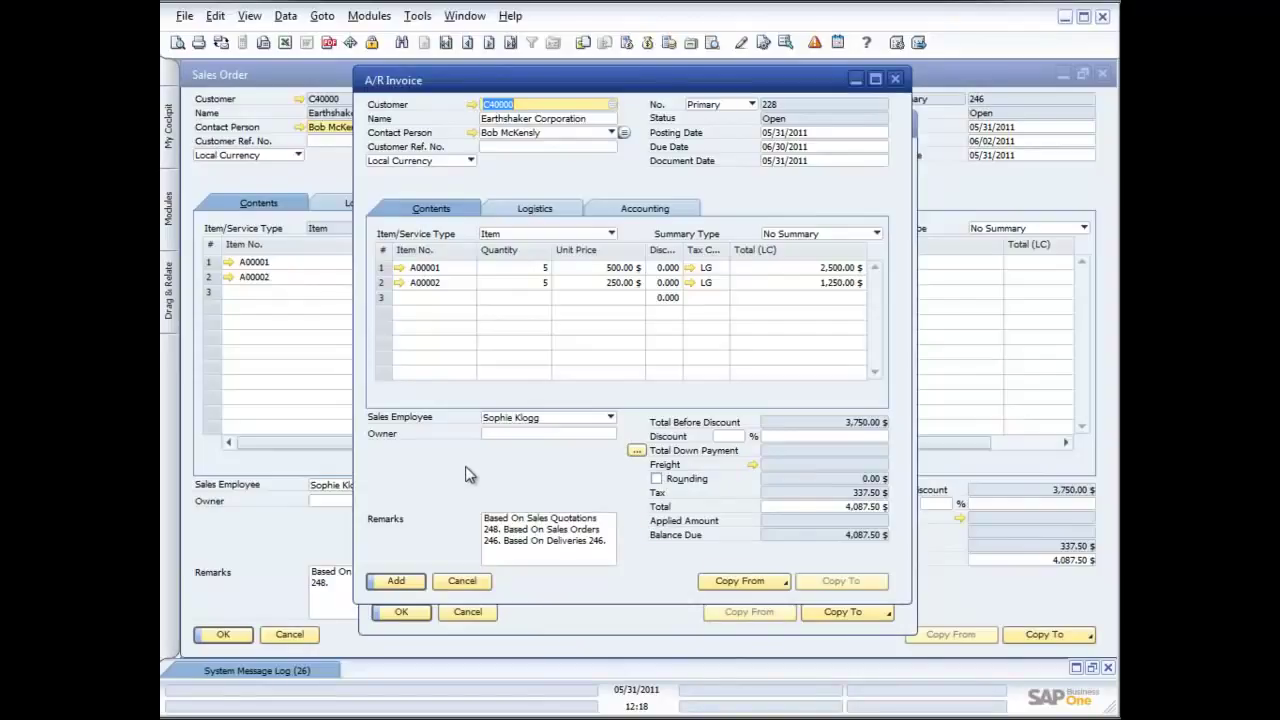
Step: Preview the A/R invoice's journal entry, examine its debit and credit lines, and close the preview
{"action": "right_click", "coordinate": [466, 475]}
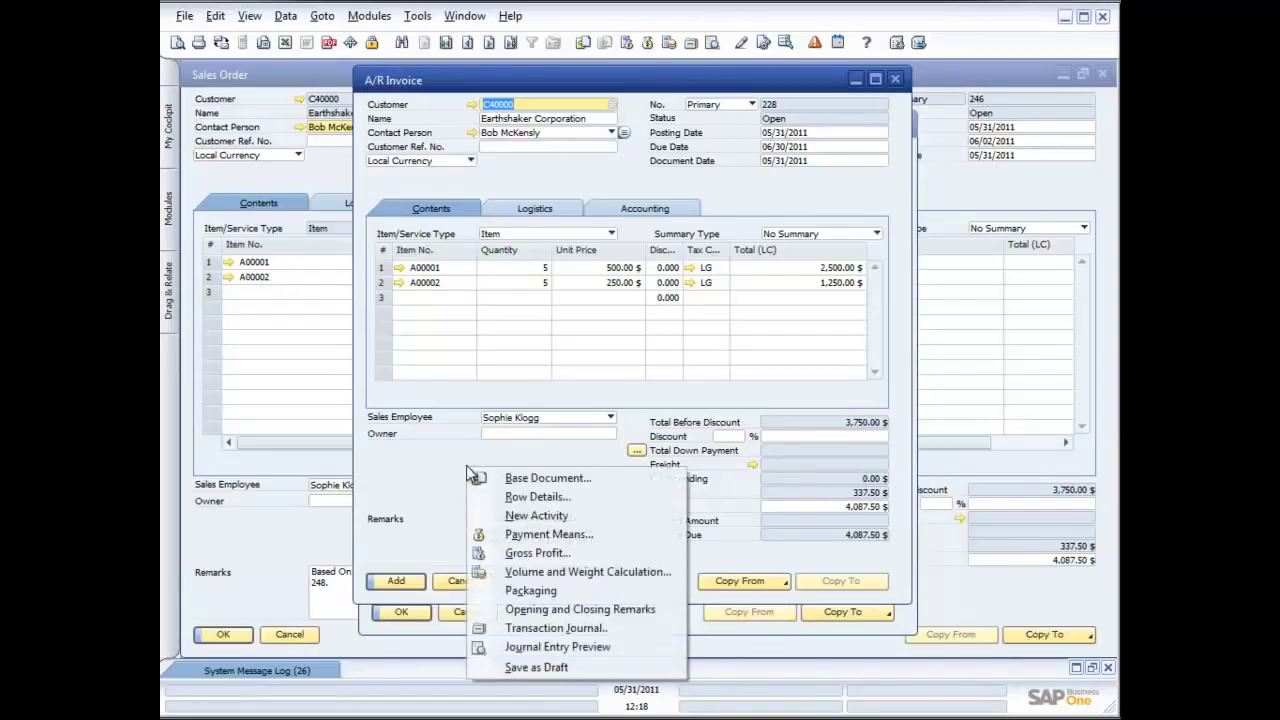
{"action": "left_click", "coordinate": [527, 644]}
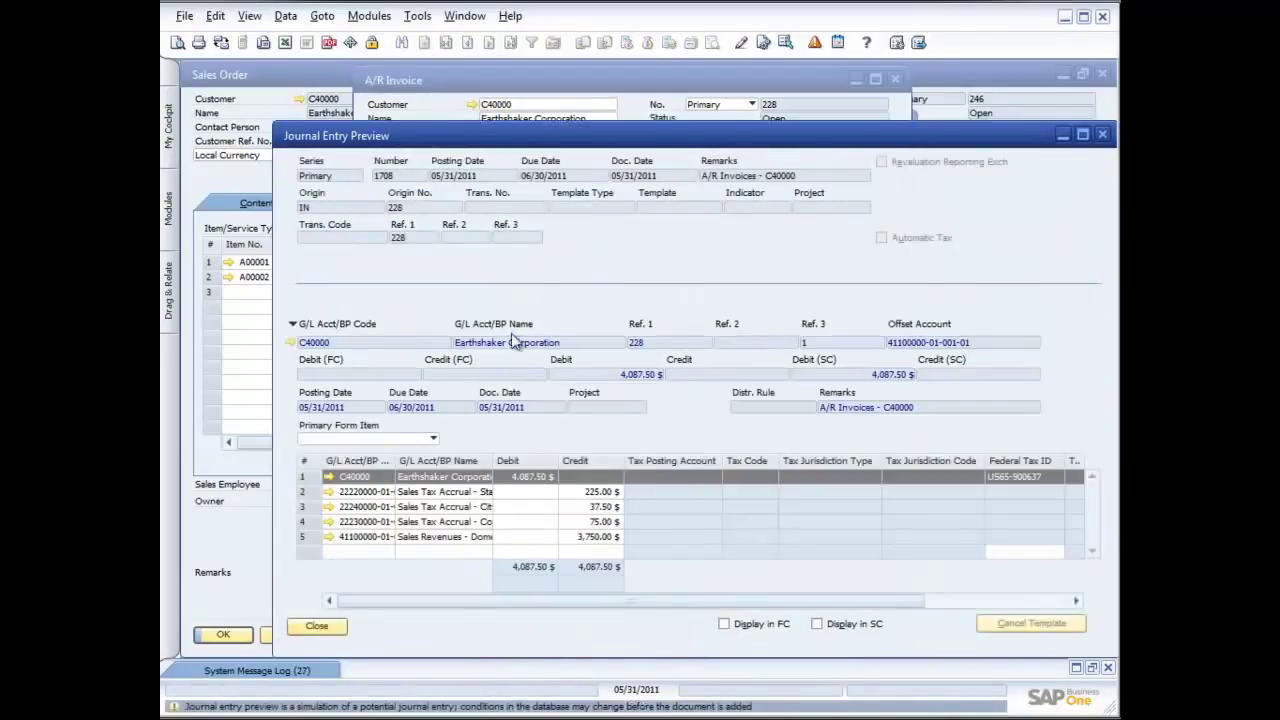
{"action": "left_click_drag", "start_coordinate": [507, 147], "coordinate": [425, 106]}
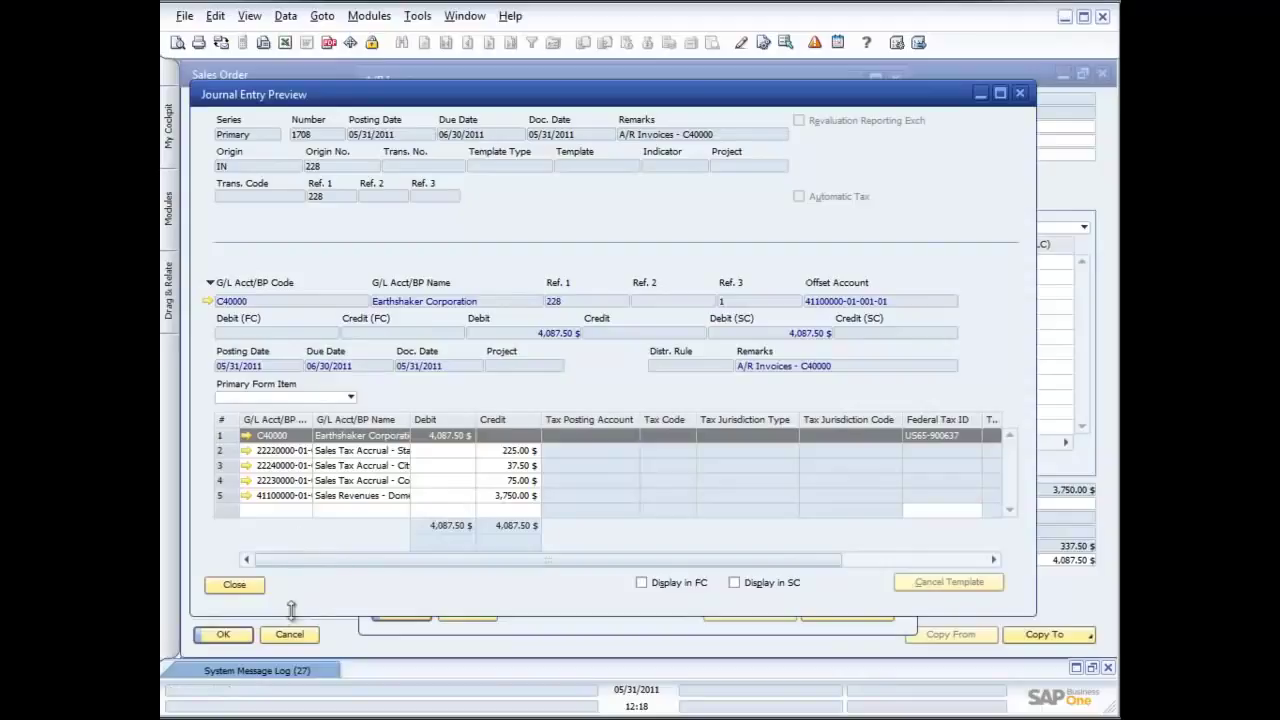
{"action": "left_click", "coordinate": [243, 589]}
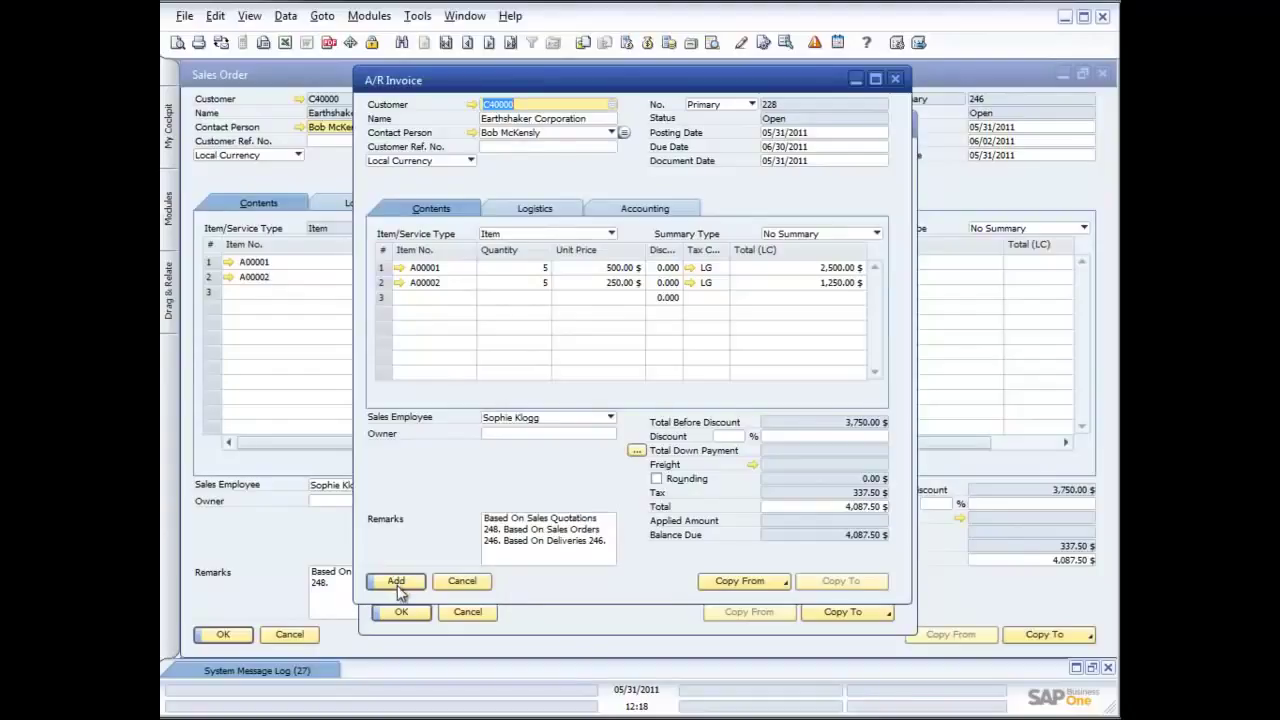
Step: Add the A/R invoice with confirmation and close the invoice, delivery, sales order and sales quotation windows
{"action": "left_click", "coordinate": [397, 582]}
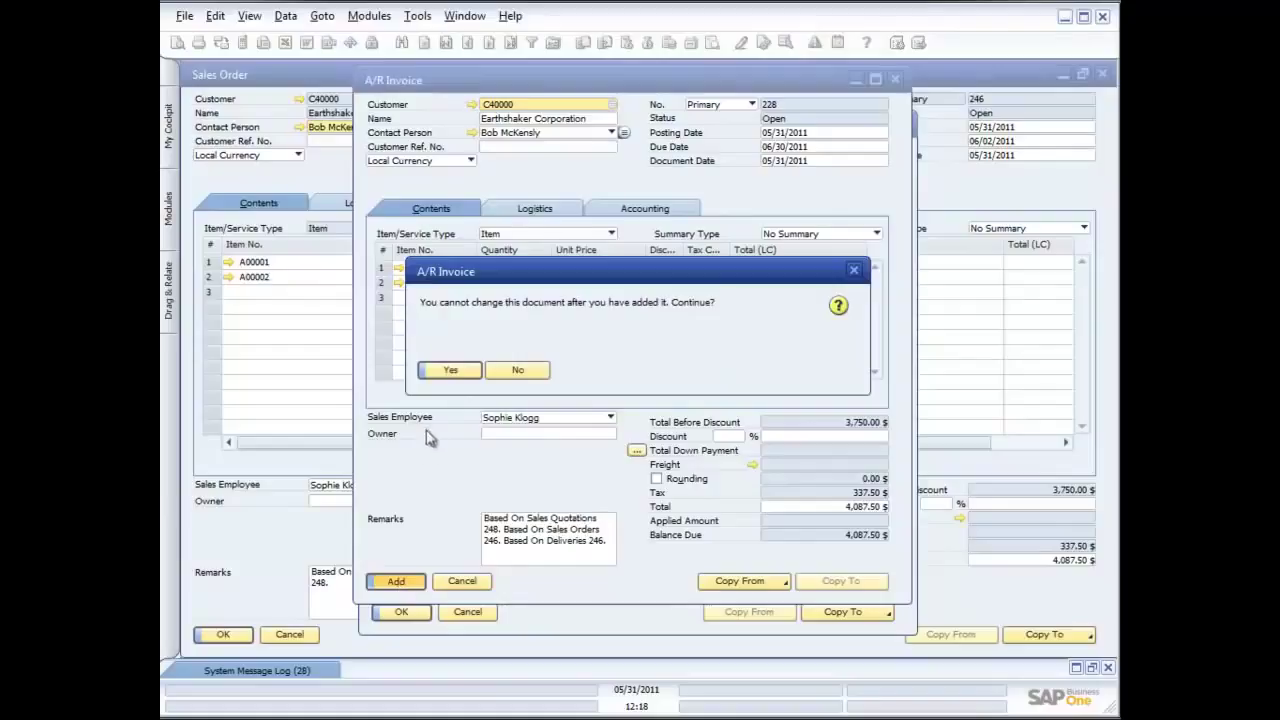
{"action": "left_click", "coordinate": [450, 371]}
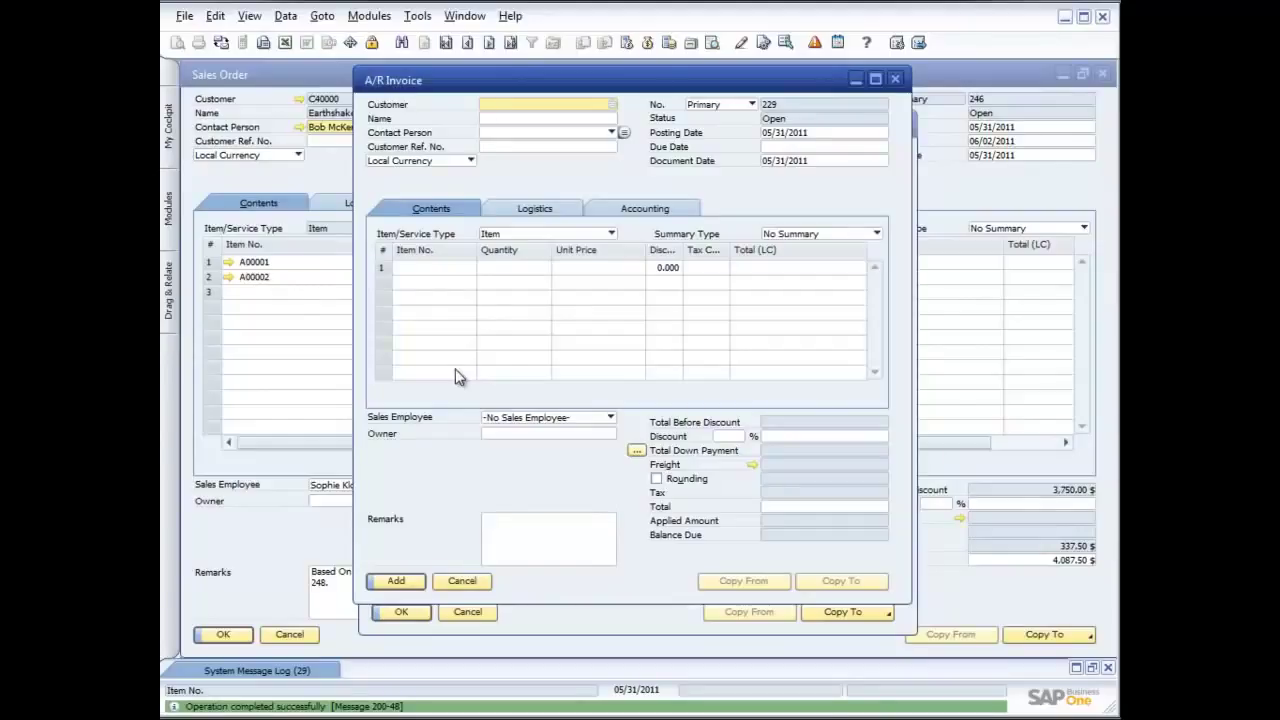
{"action": "left_click", "coordinate": [895, 78]}
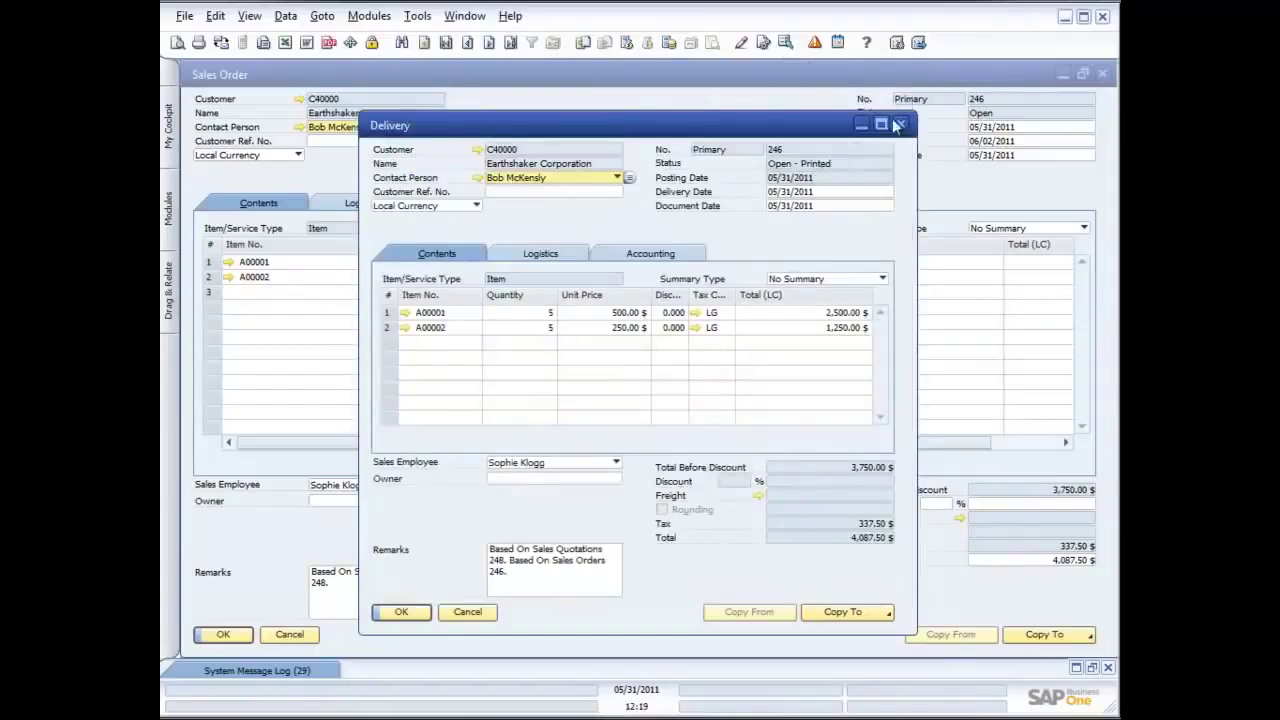
{"action": "left_click", "coordinate": [899, 124]}
{"action": "left_click", "coordinate": [1103, 74]}
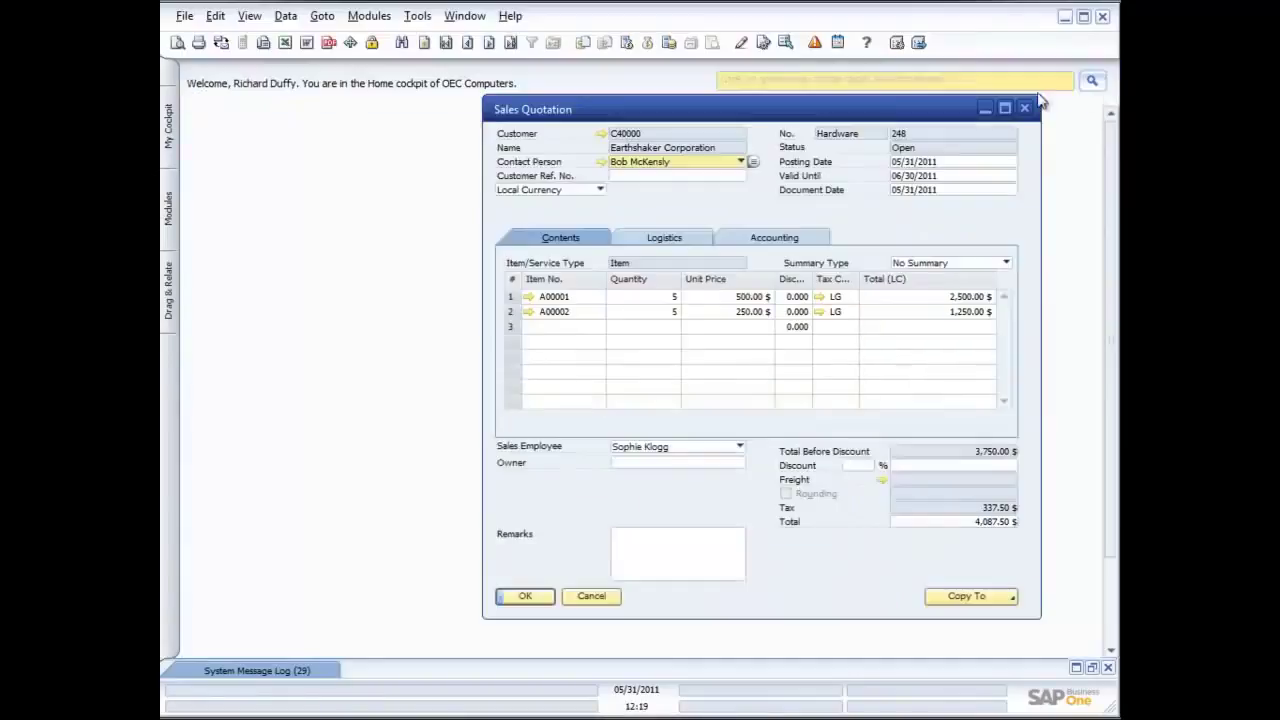
{"action": "left_click", "coordinate": [1031, 104]}
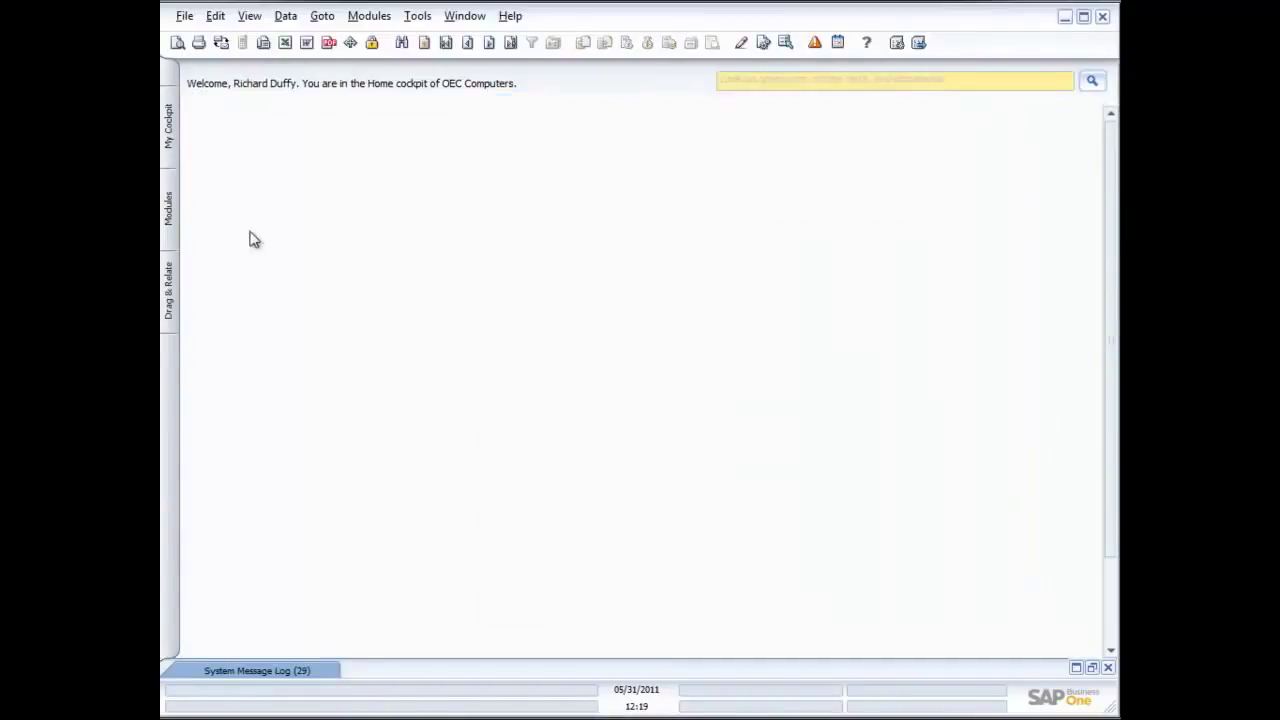
Step: Start the Document Generation Wizard for sales documents and proceed to its generation options
{"action": "left_click", "coordinate": [170, 228]}
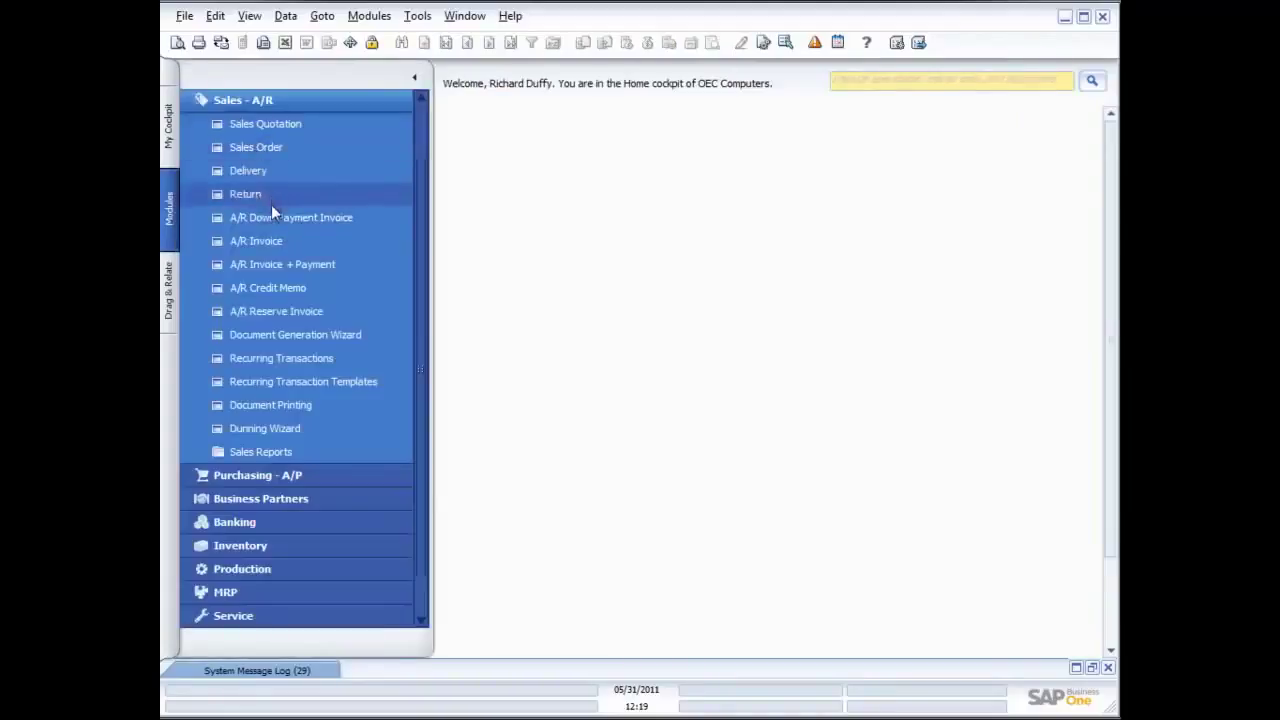
{"action": "left_click", "coordinate": [287, 335]}
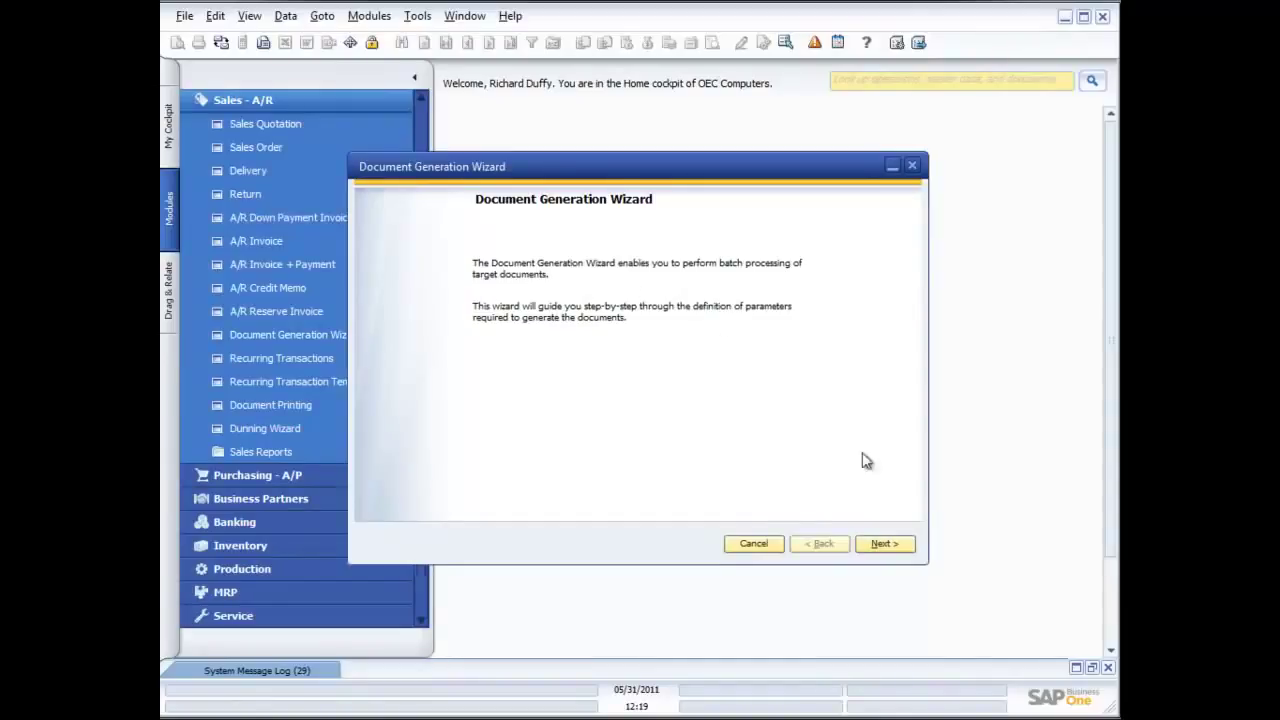
{"action": "left_click", "coordinate": [895, 550]}
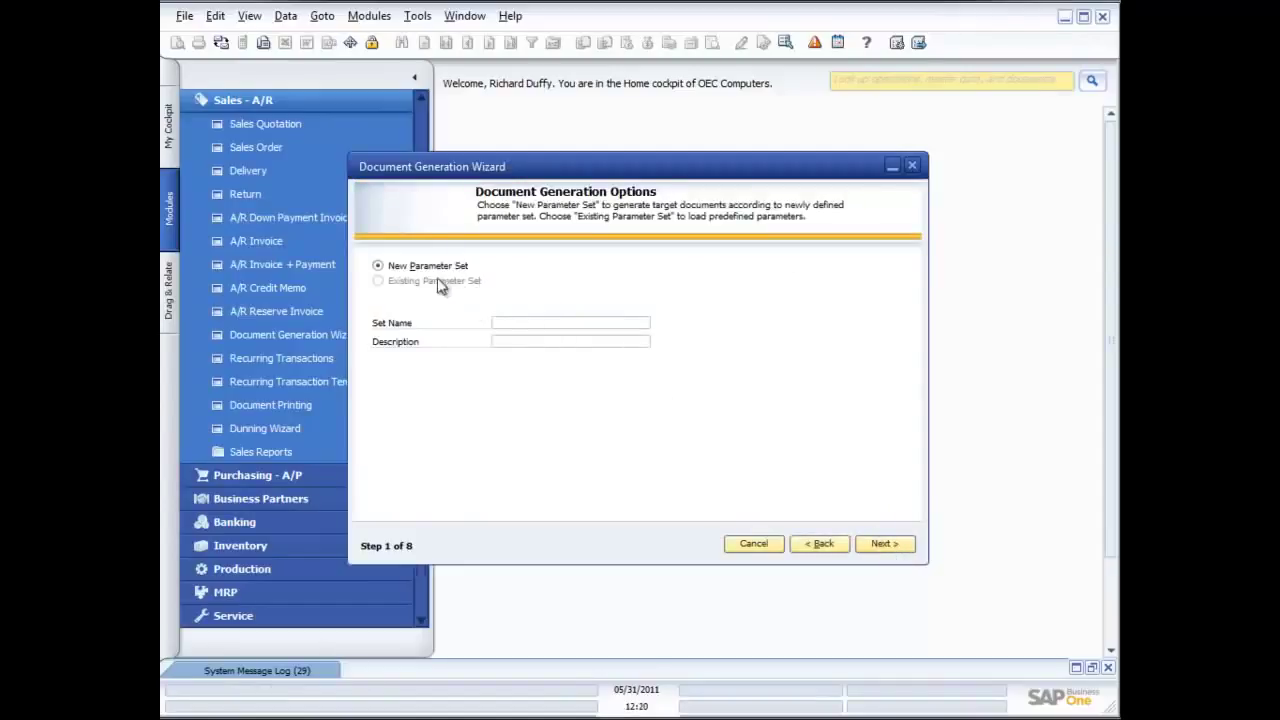
Step: Name the new parameter set "Default SO Gen.", describe it as "Use this to generate Sales orders", and continue to the target document settings
{"action": "left_click", "coordinate": [532, 320]}
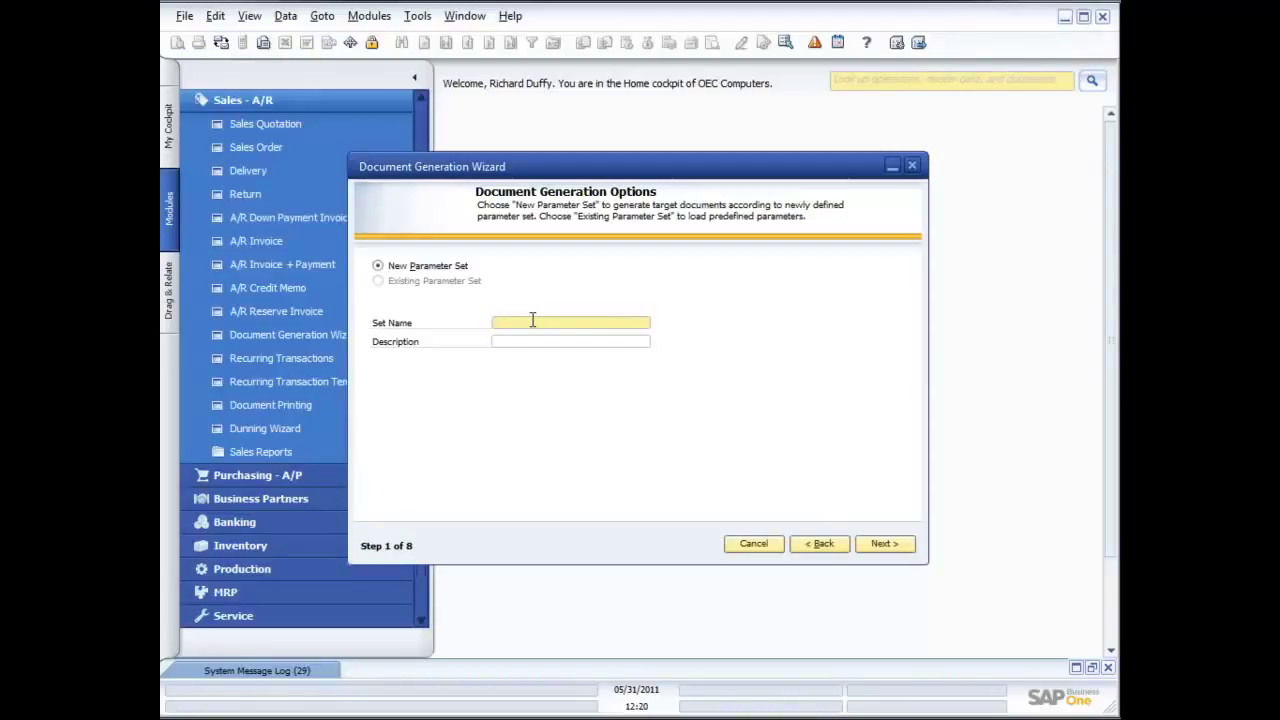
{"action": "type", "text": "Defaul"}
{"action": "type", "text": "t SD"}
{"action": "type", "text": " Generatio"}
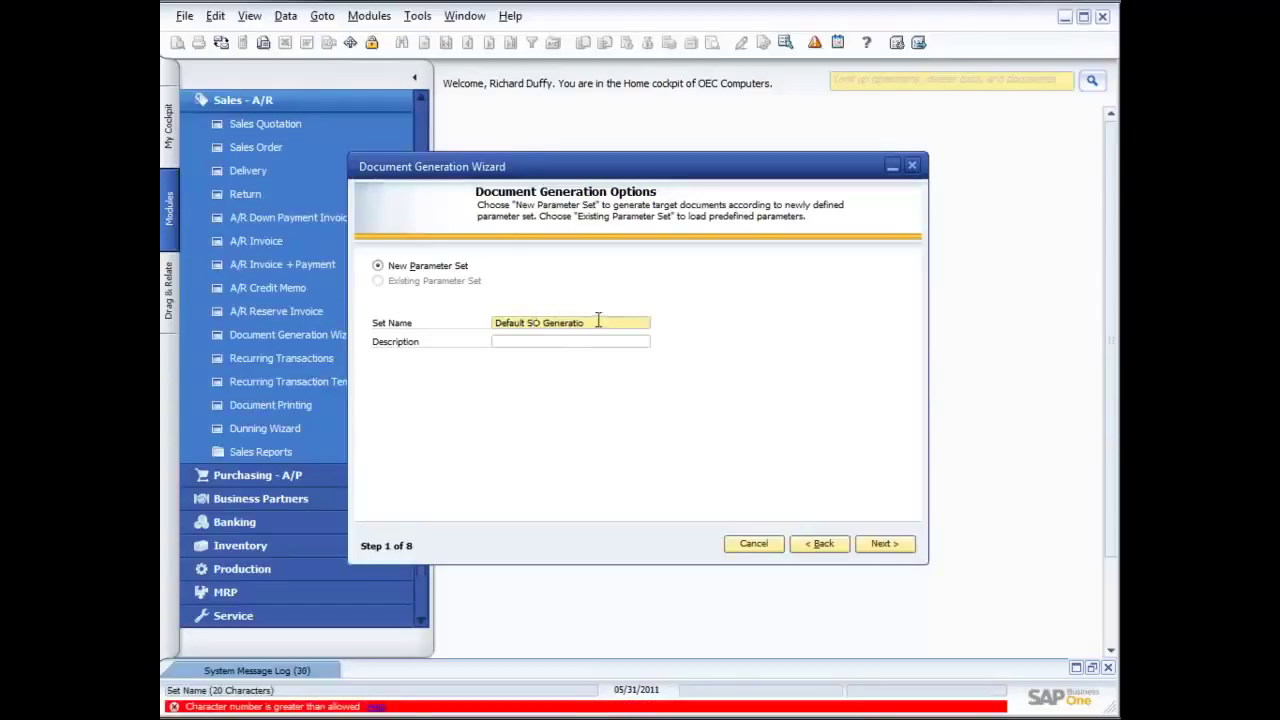
{"action": "key", "text": "BackSpace"}
{"action": "key", "text": "BackSpace"}
{"action": "key", "text": "BackSpace"}
{"action": "key", "text": "BackSpace"}
{"action": "key", "text": "BackSpace"}
{"action": "key", "text": "BackSpace"}
{"action": "type", "text": "."}
{"action": "key", "text": "Tab"}
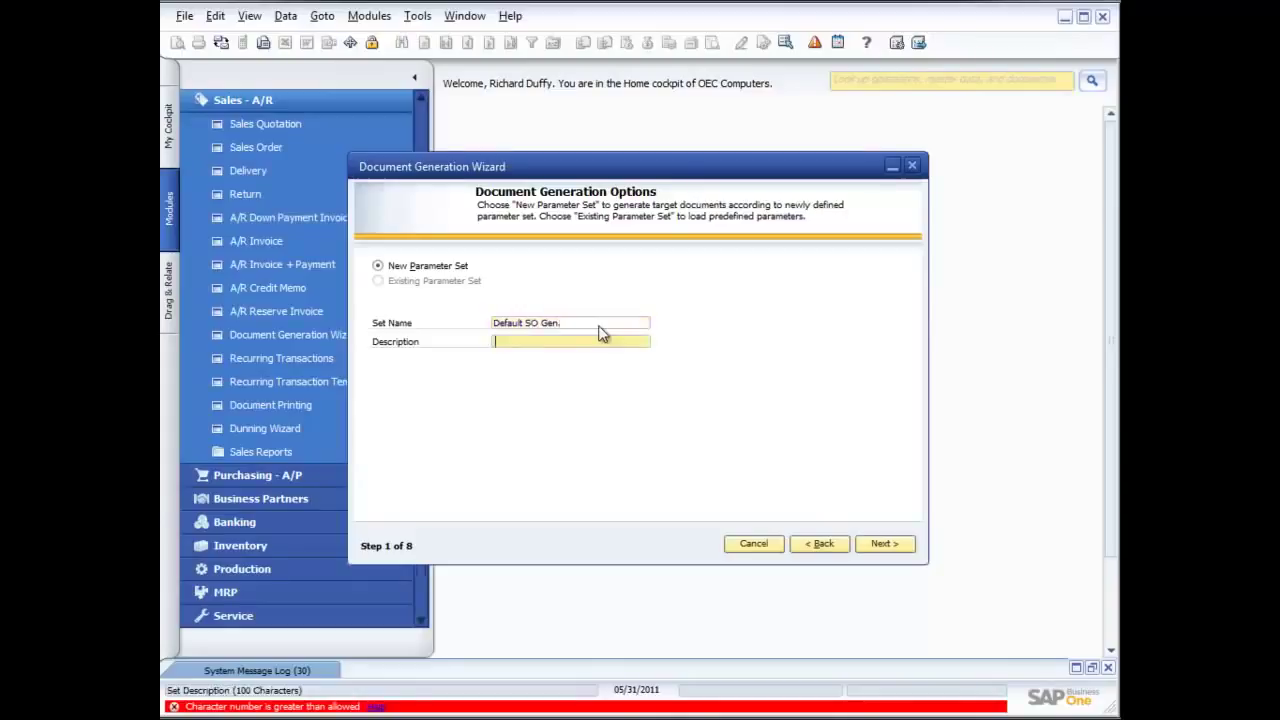
{"action": "type", "text": "Use this to generate Sales orders"}
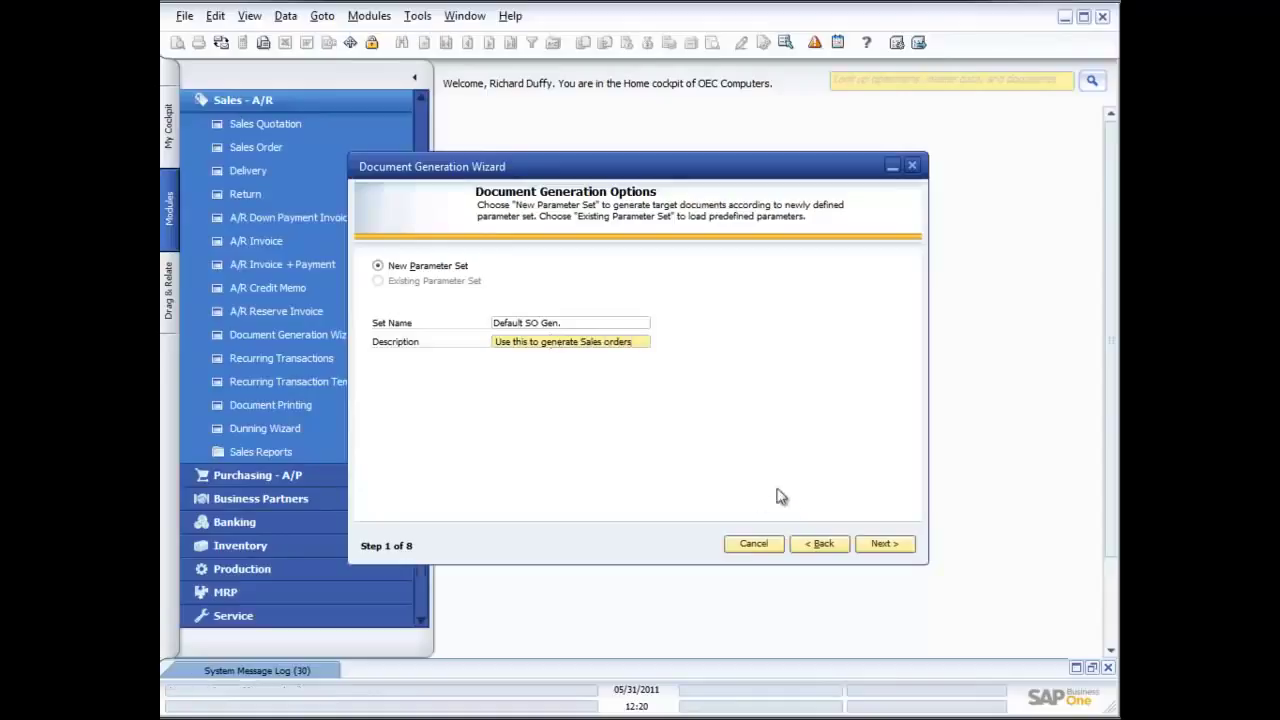
{"action": "left_click", "coordinate": [885, 545]}
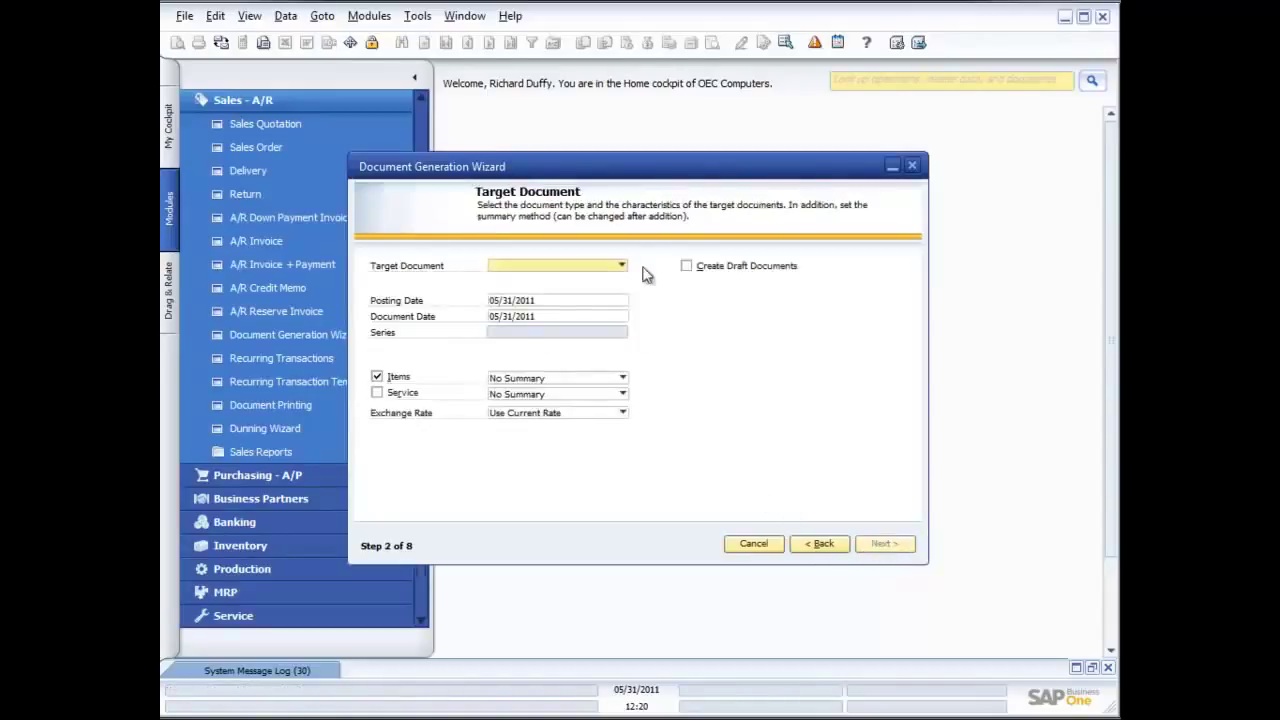
Step: Choose Sales Order as the target document and keep No Summary for items
{"action": "left_click", "coordinate": [621, 266]}
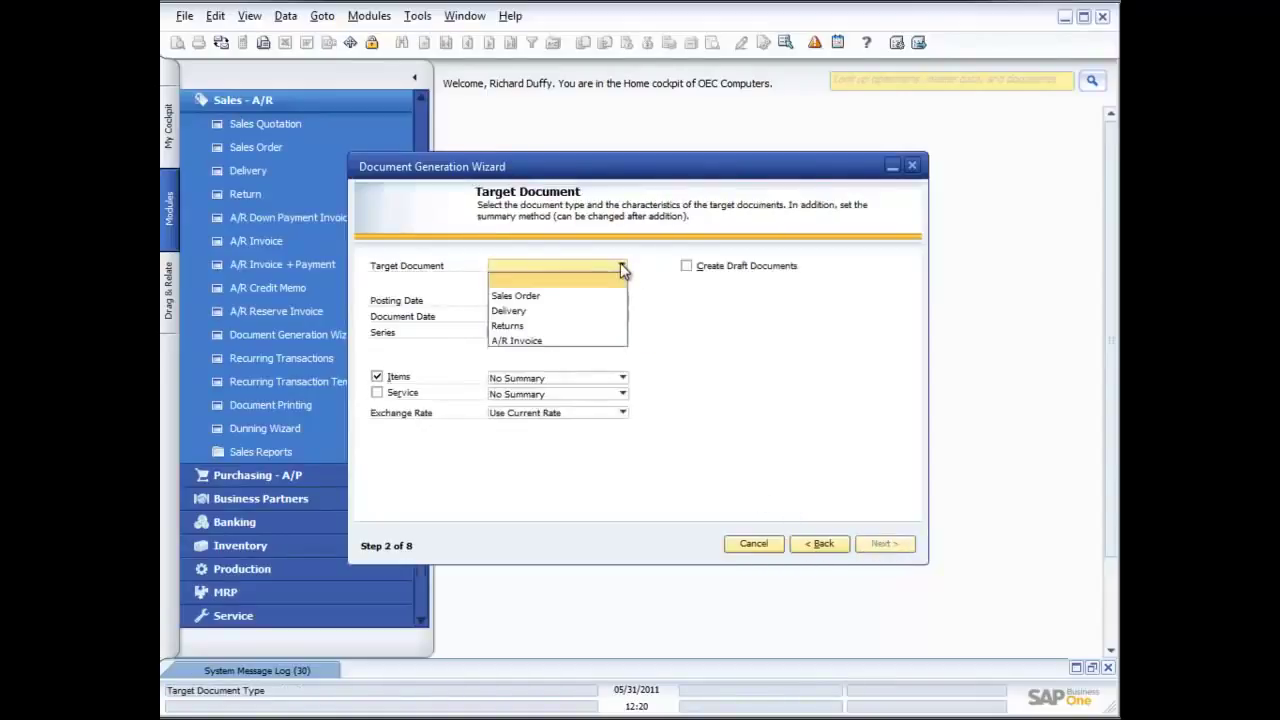
{"action": "left_click", "coordinate": [550, 296]}
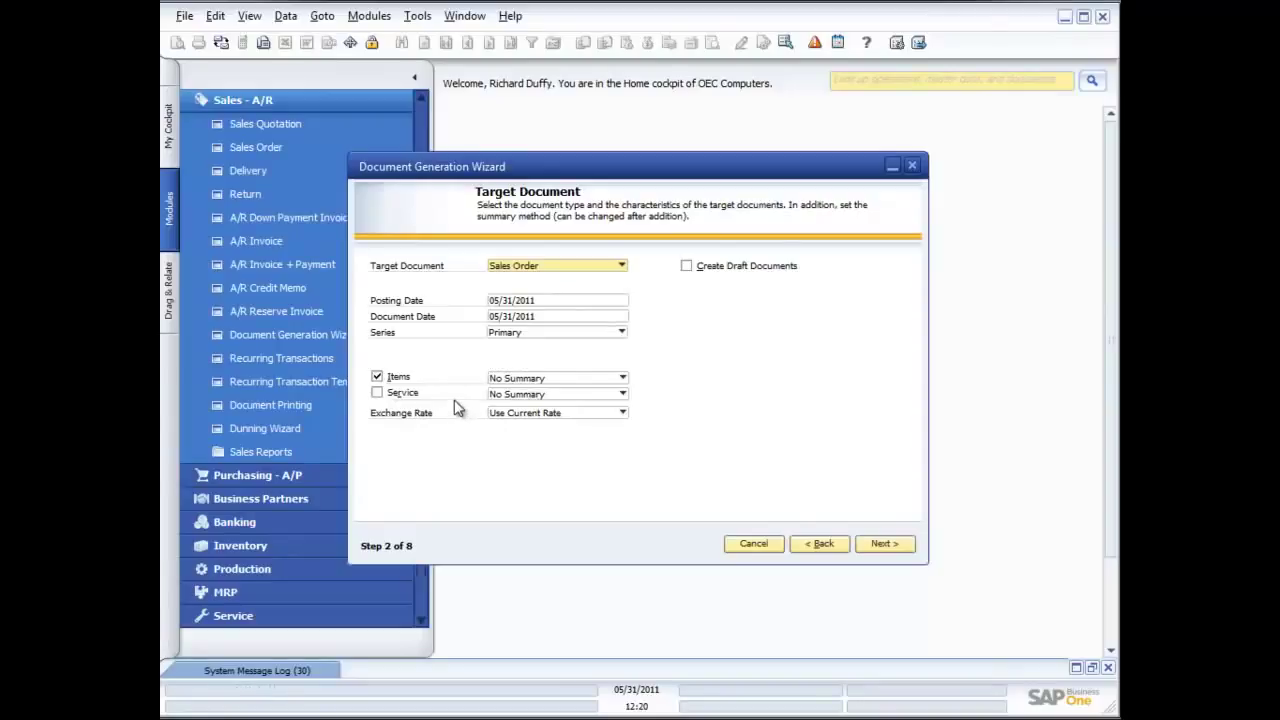
{"action": "left_click", "coordinate": [623, 379]}
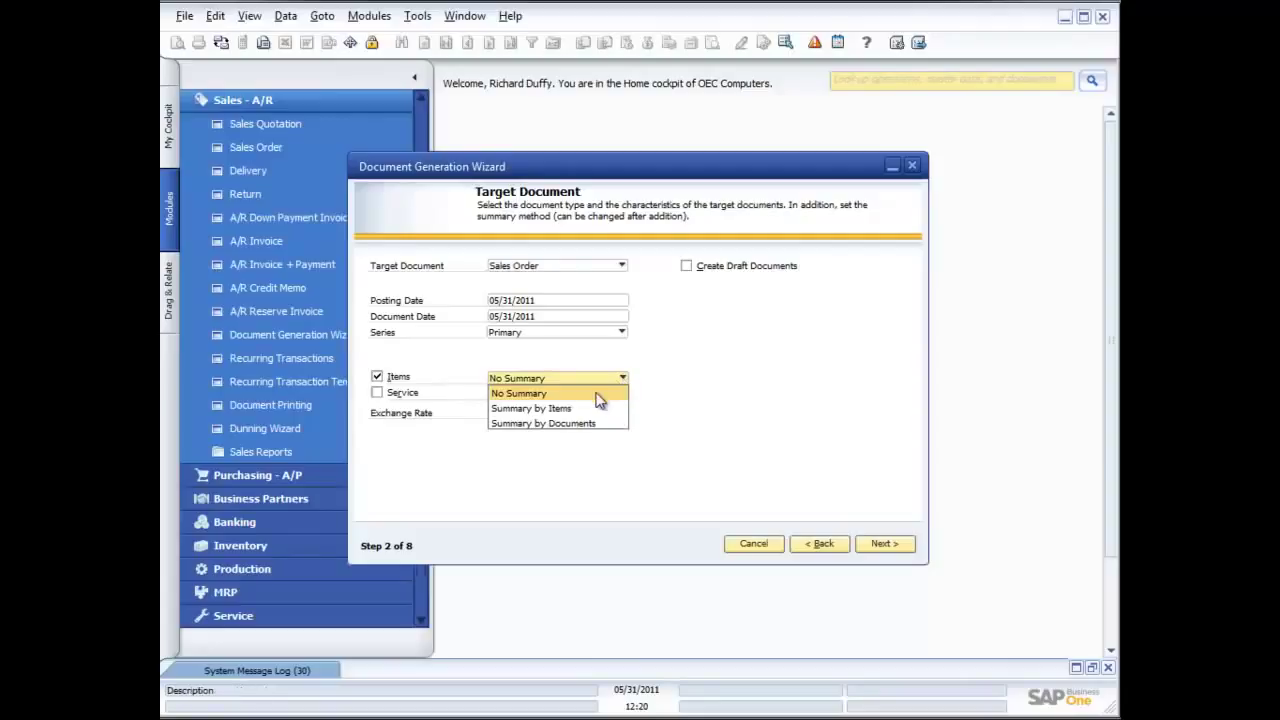
{"action": "left_click", "coordinate": [599, 394]}
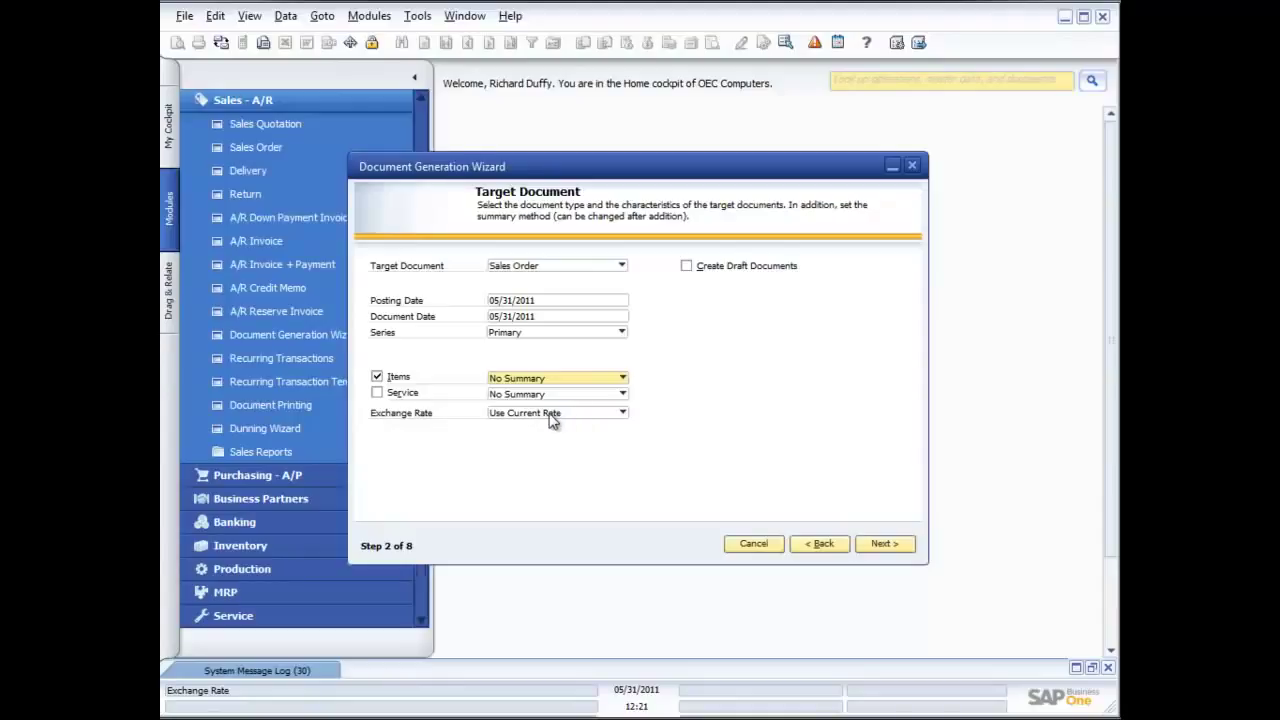
Step: Set the target document's exchange rate to Use Base Doc. and Row Rate and continue to the base document settings
{"action": "left_click", "coordinate": [621, 413]}
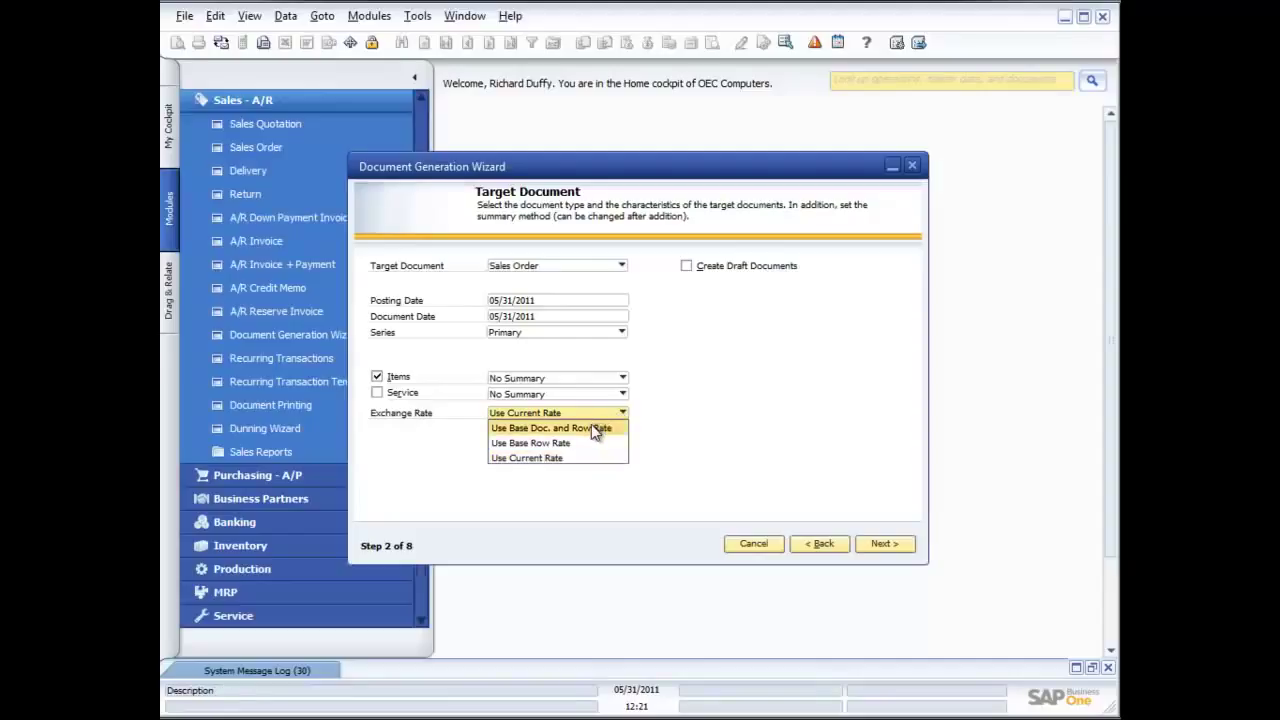
{"action": "left_click", "coordinate": [595, 429]}
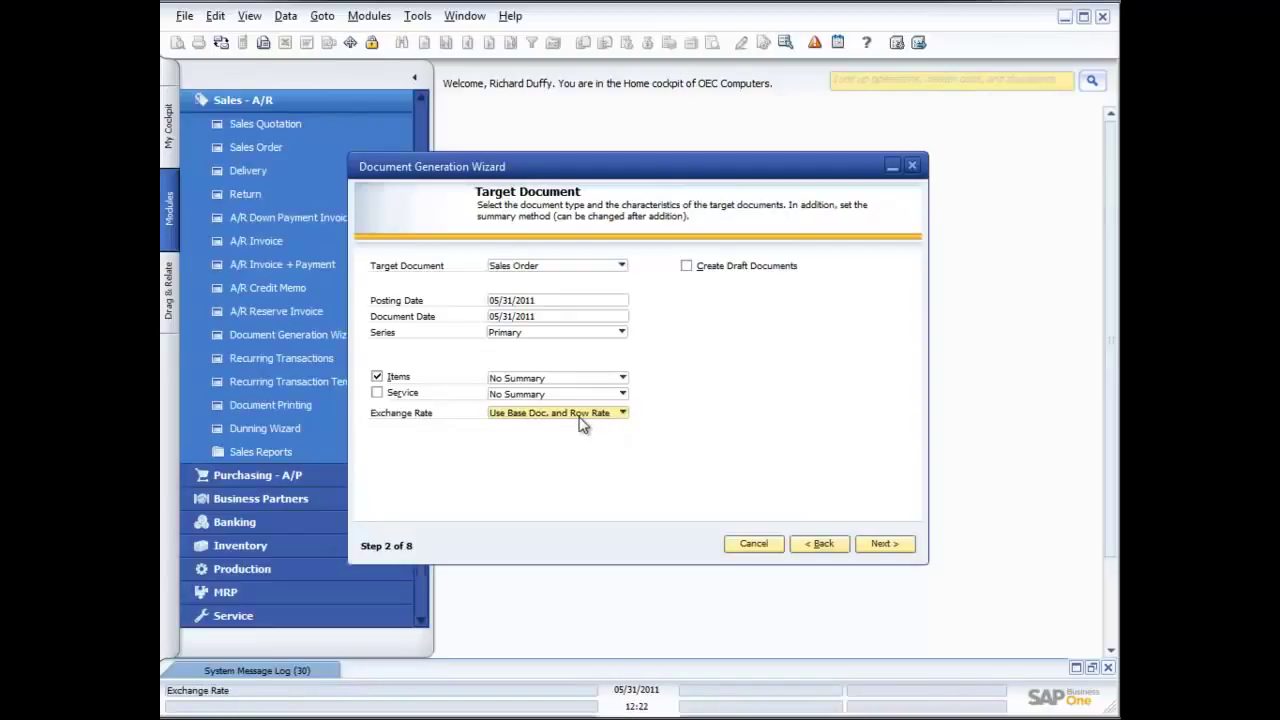
{"action": "left_click", "coordinate": [884, 549]}
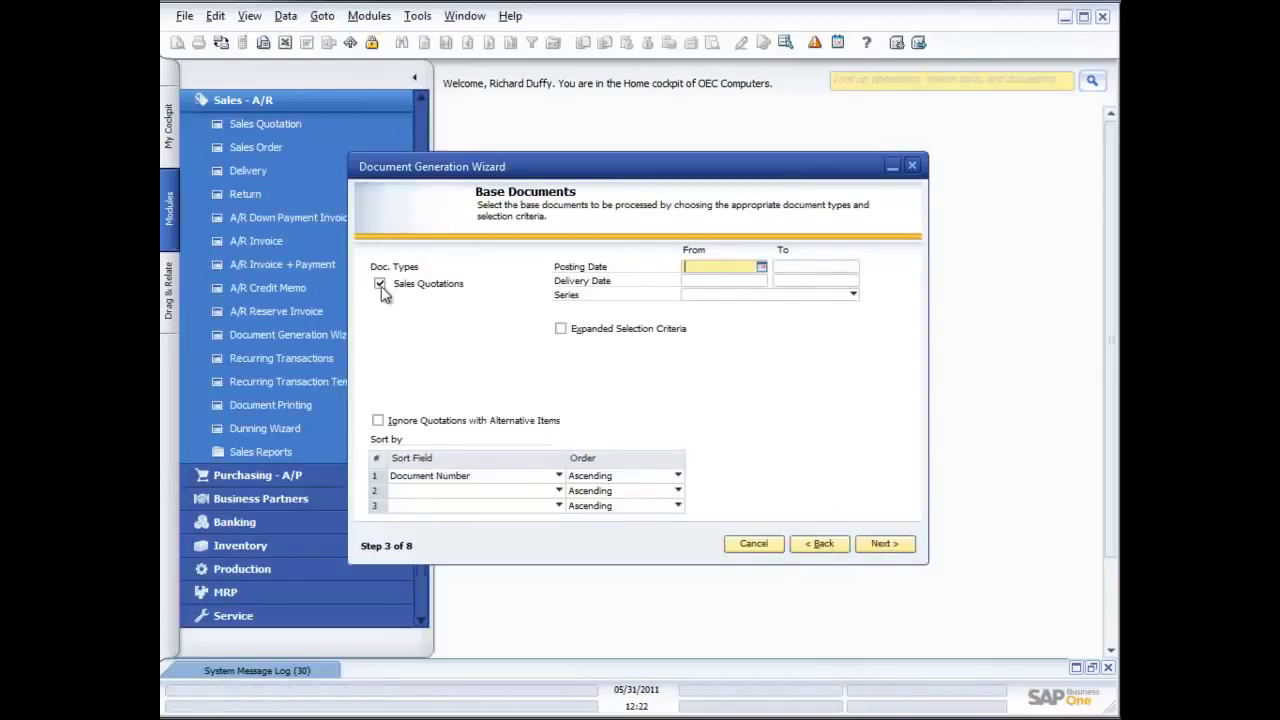
{"action": "left_click", "coordinate": [820, 545]}
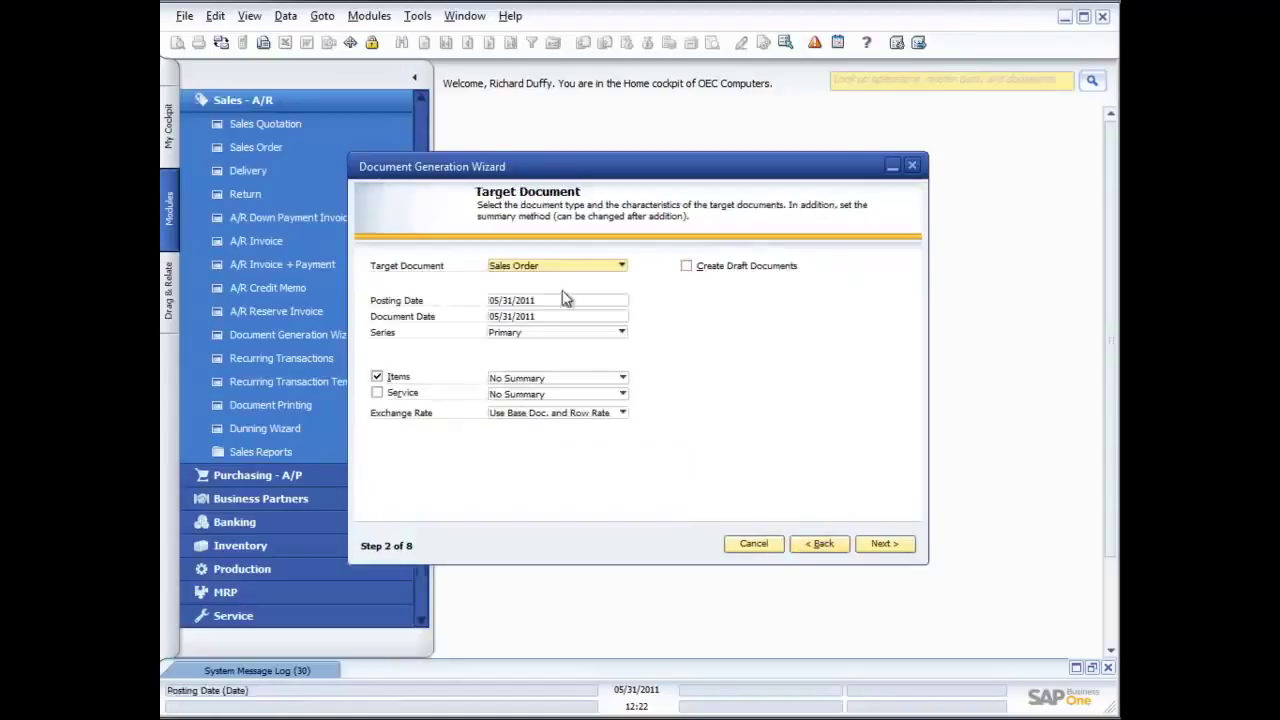
{"action": "left_click", "coordinate": [886, 543]}
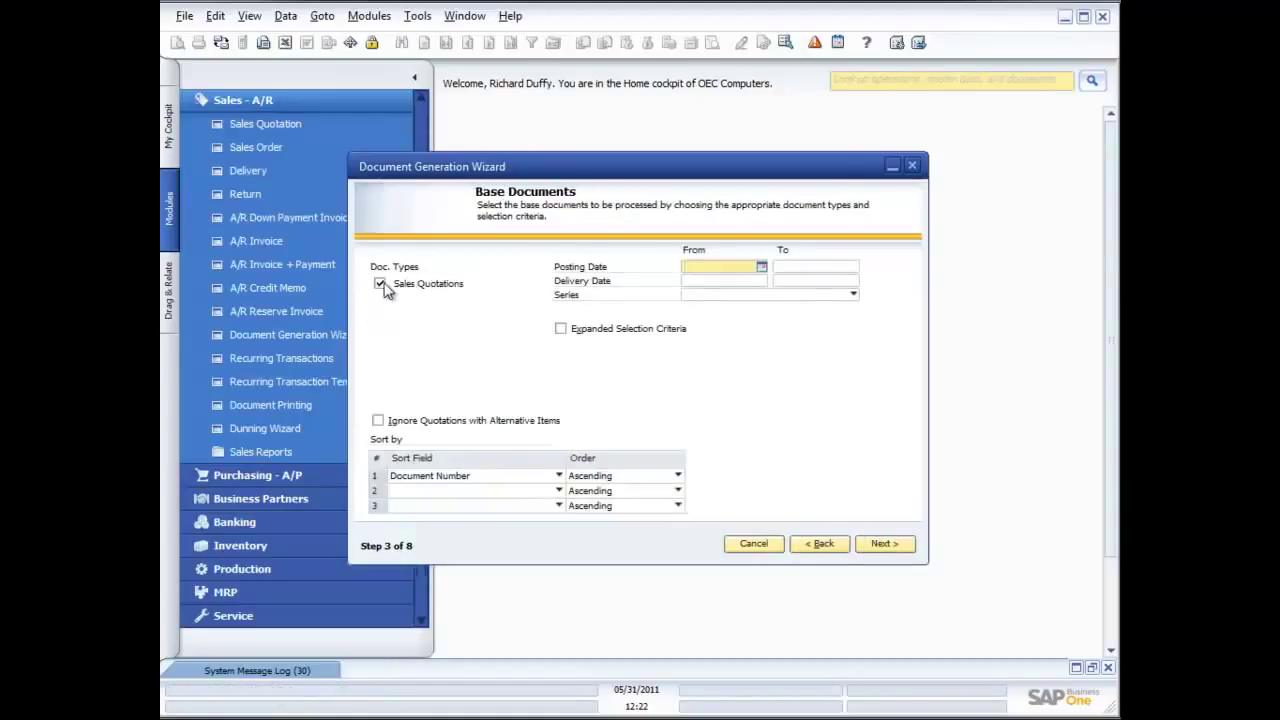
{"action": "left_click", "coordinate": [561, 329]}
{"action": "left_click", "coordinate": [666, 344]}
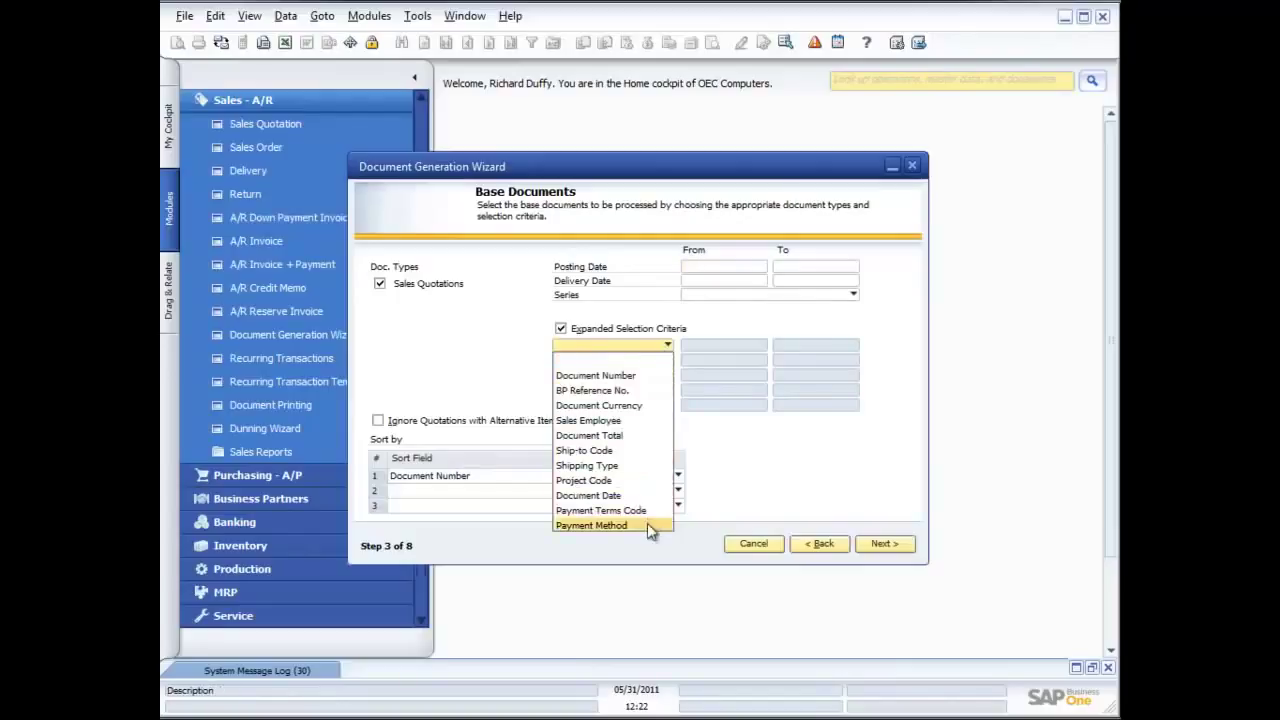
{"action": "left_click", "coordinate": [600, 405]}
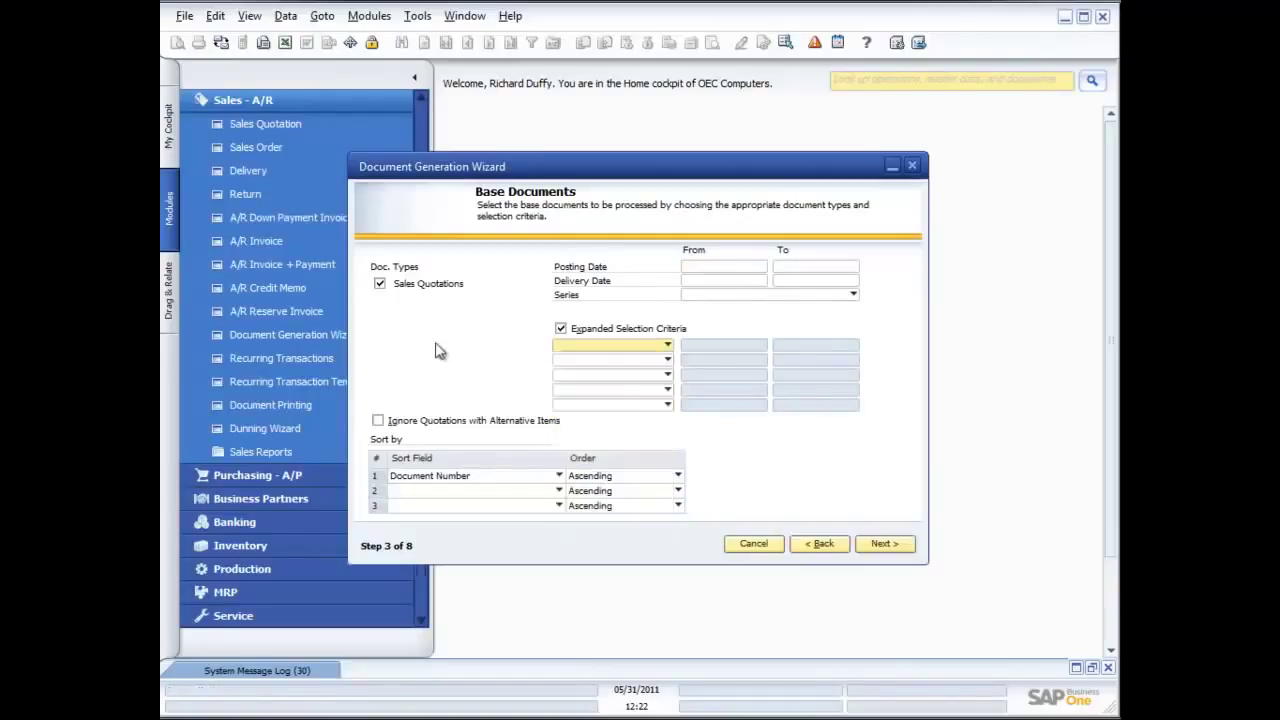
{"action": "left_click", "coordinate": [561, 330]}
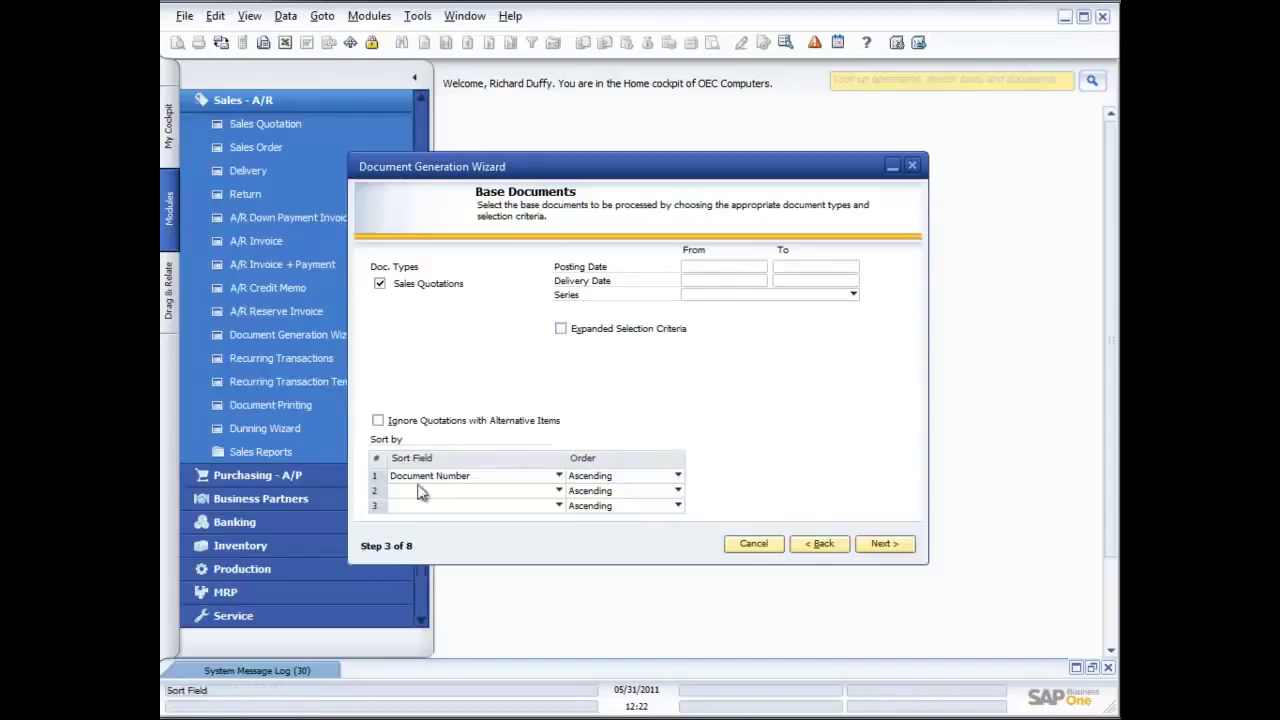
Step: Continue with sales quotations as base documents, choose No Consolidation, and proceed to the customer selection
{"action": "left_click", "coordinate": [884, 547]}
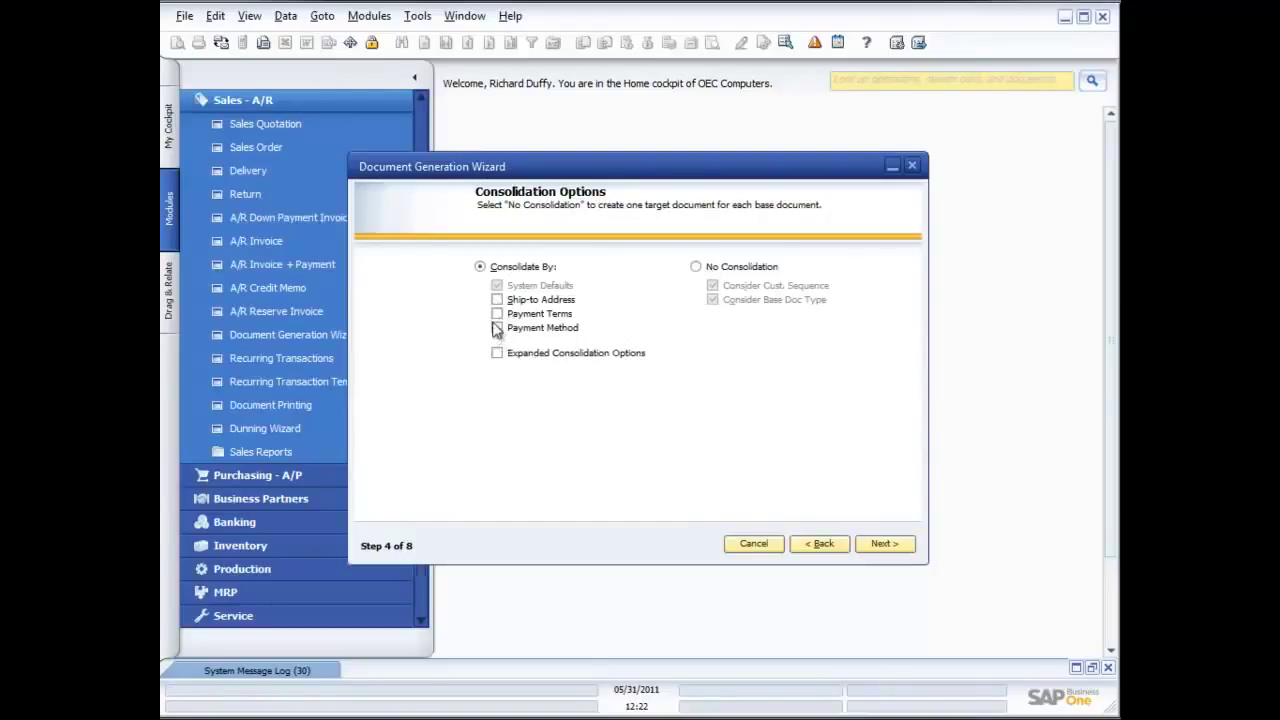
{"action": "left_click", "coordinate": [496, 356]}
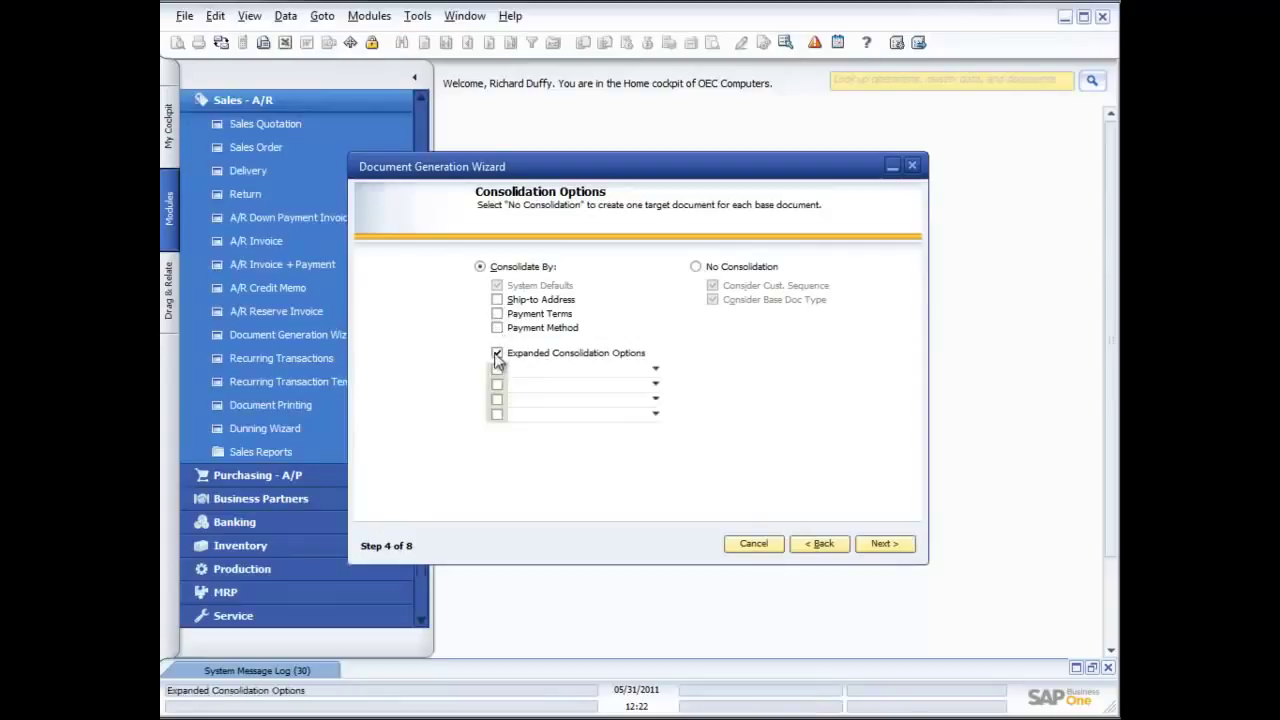
{"action": "left_click", "coordinate": [499, 357]}
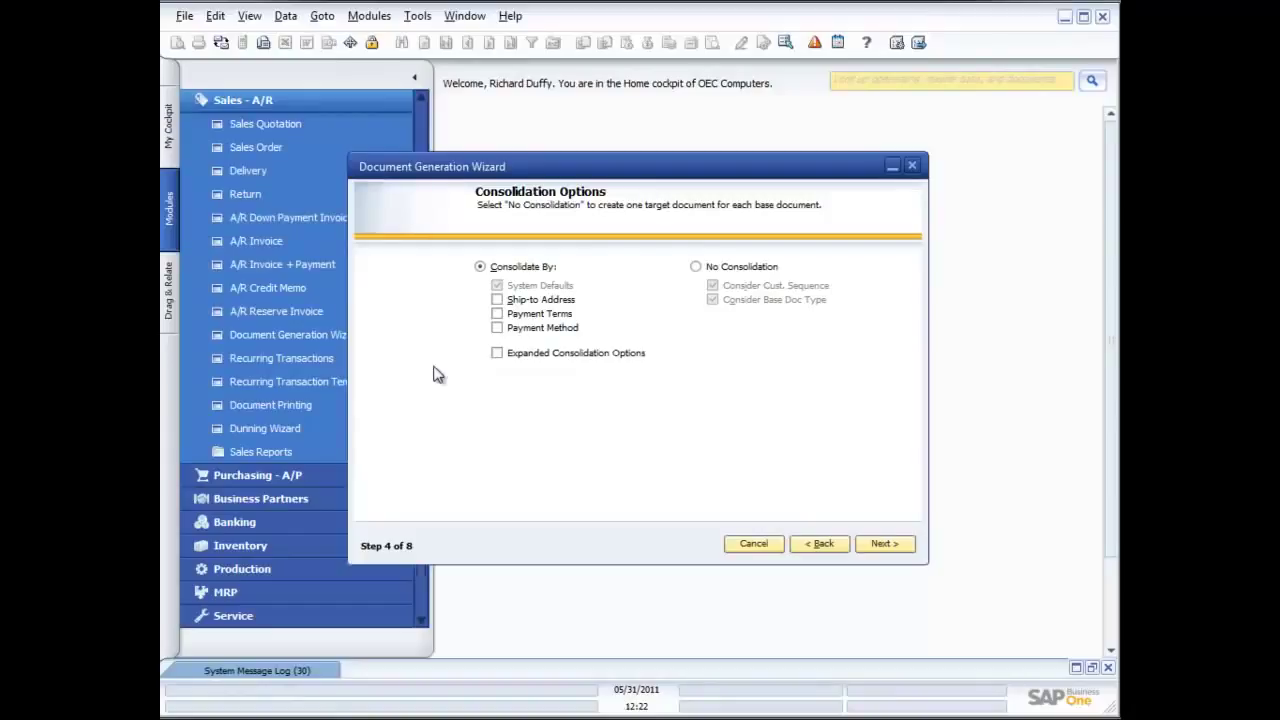
{"action": "left_click", "coordinate": [695, 266]}
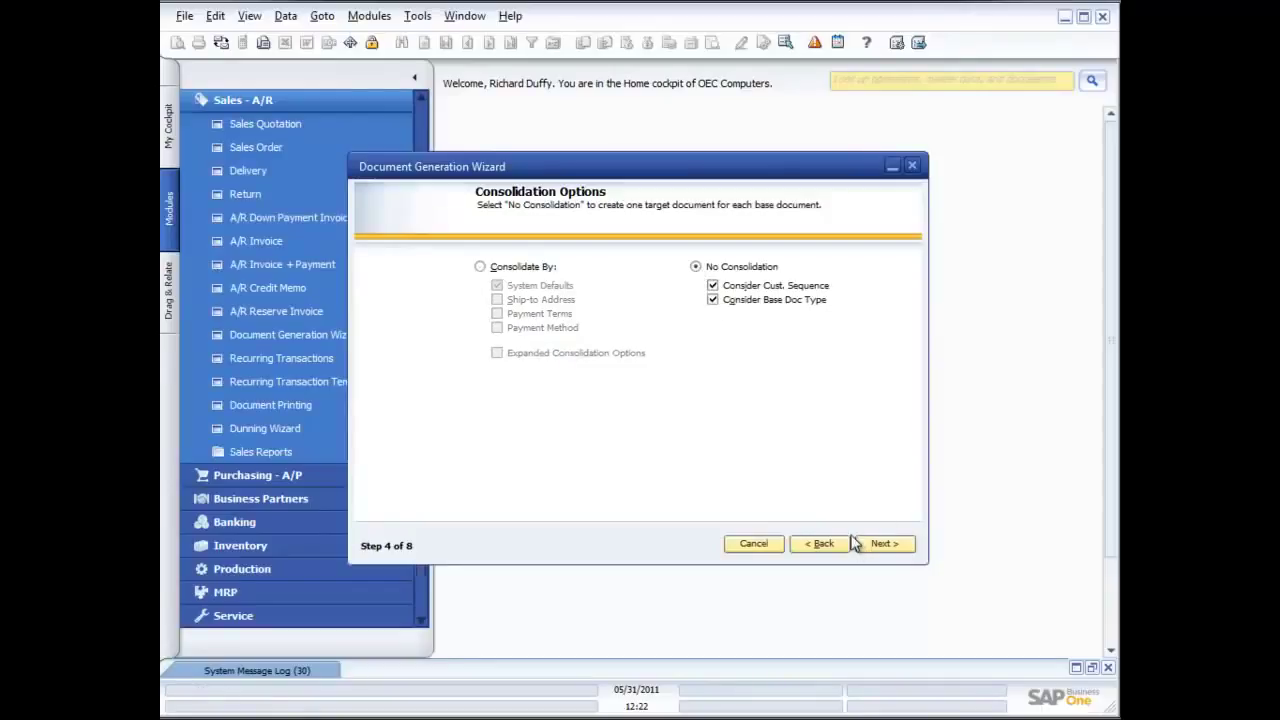
{"action": "left_click", "coordinate": [902, 546]}
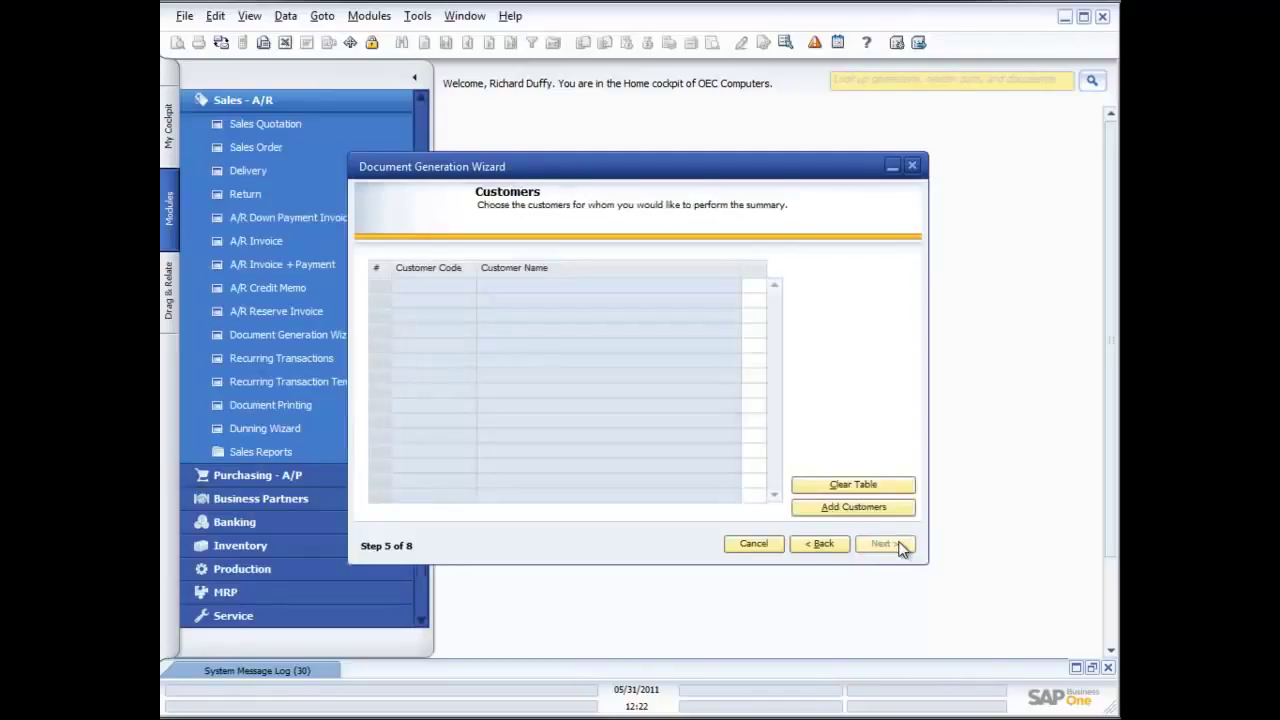
Step: Add customers from all customer groups using the default selection criteria and continue to the message and alert settings
{"action": "left_click", "coordinate": [830, 507]}
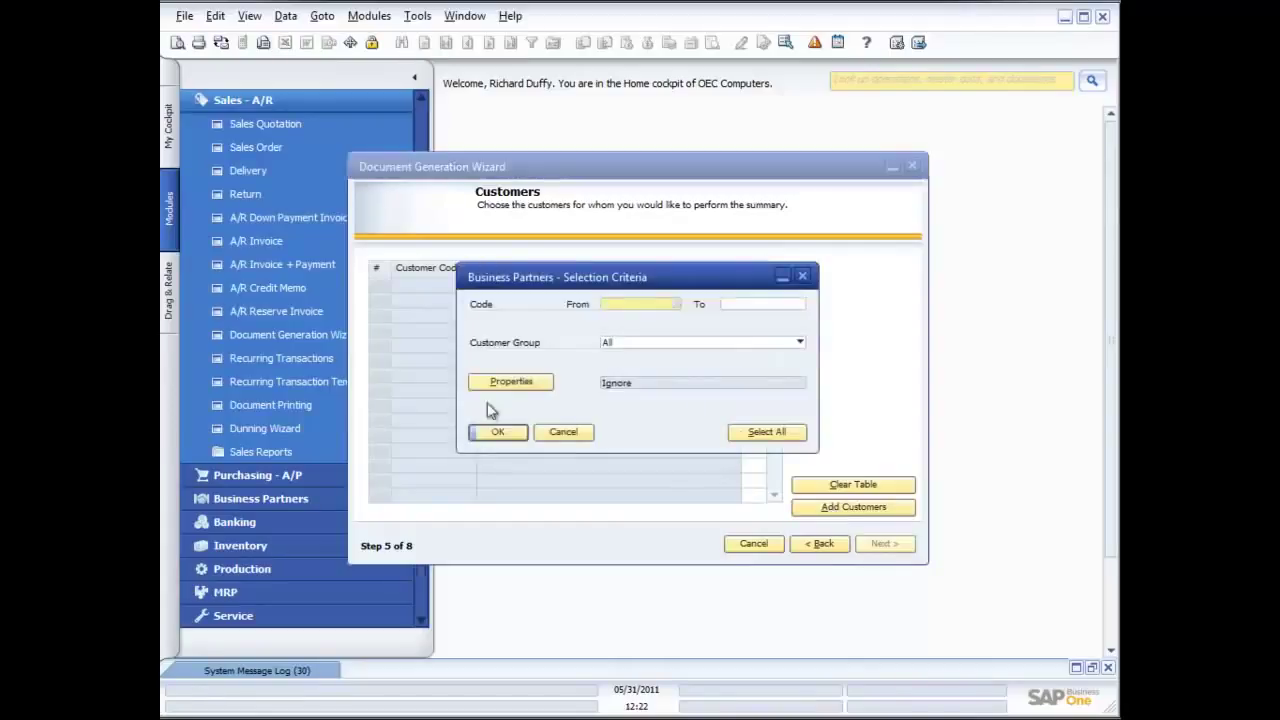
{"action": "left_click", "coordinate": [496, 431]}
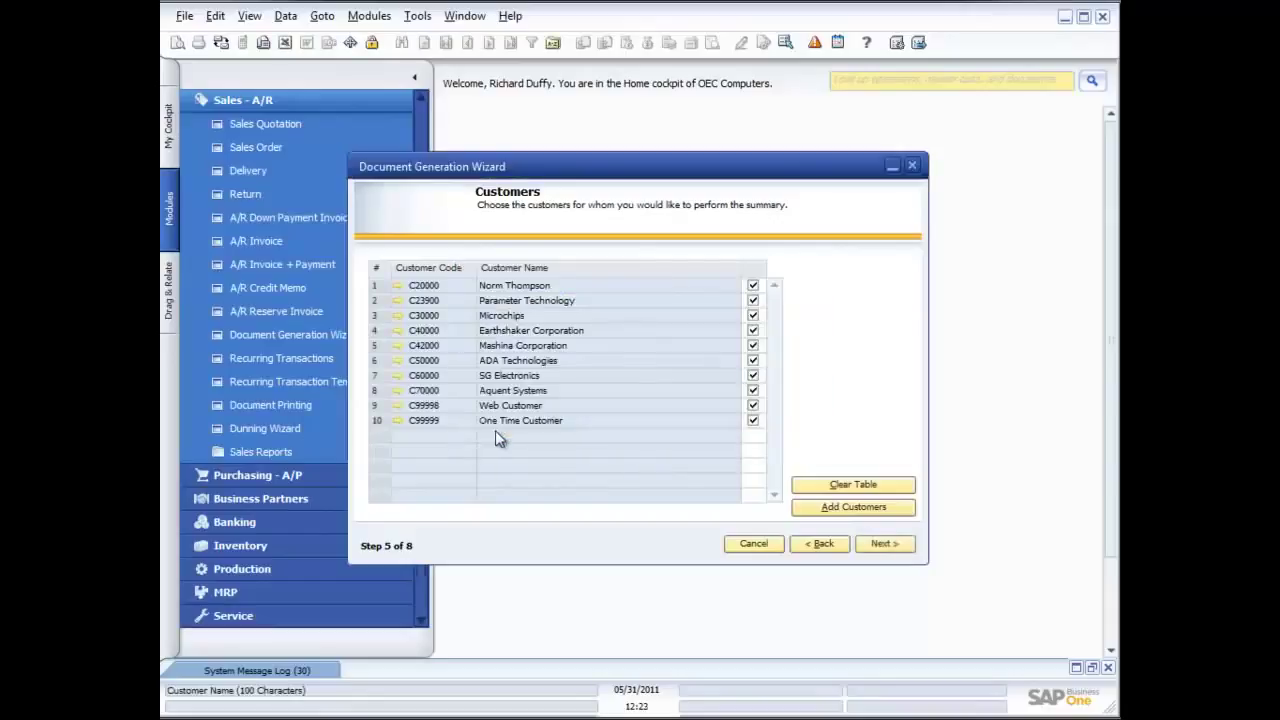
{"action": "left_click", "coordinate": [885, 545]}
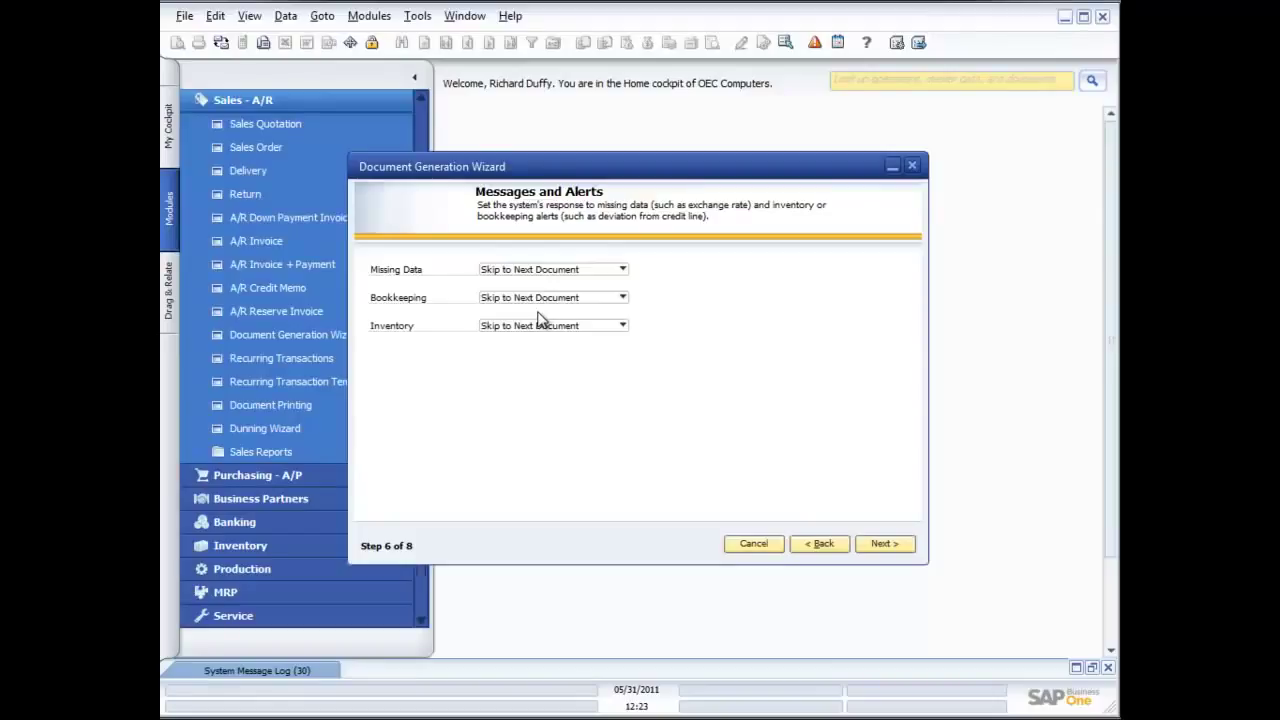
Step: Keep Skip to Next Document as the inventory alert response and continue to the save and execute options
{"action": "left_click", "coordinate": [621, 326]}
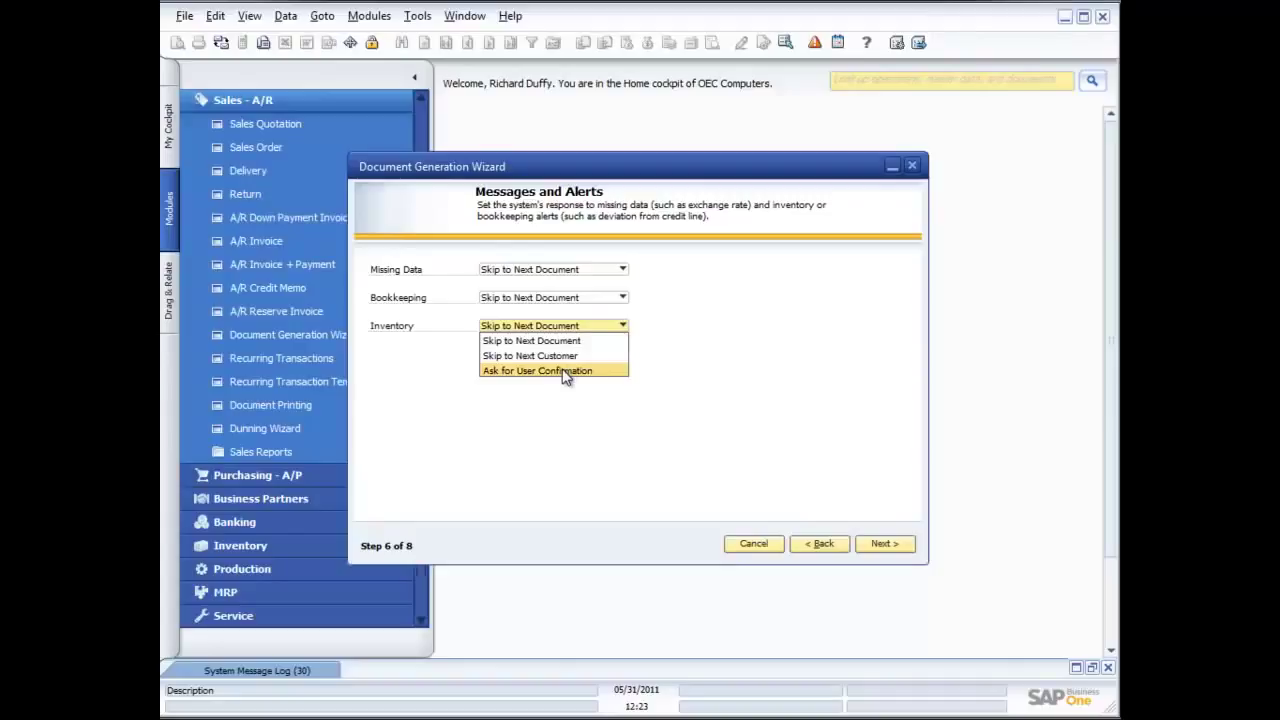
{"action": "left_click", "coordinate": [580, 410]}
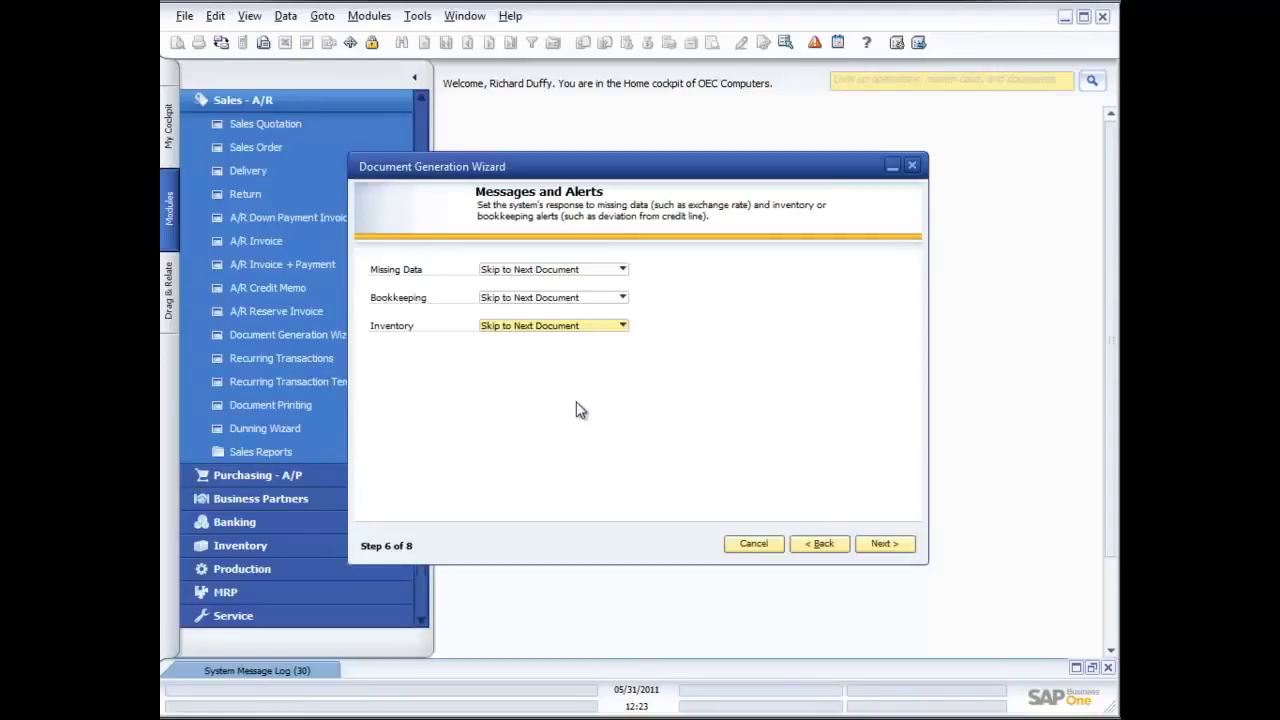
{"action": "left_click", "coordinate": [897, 545]}
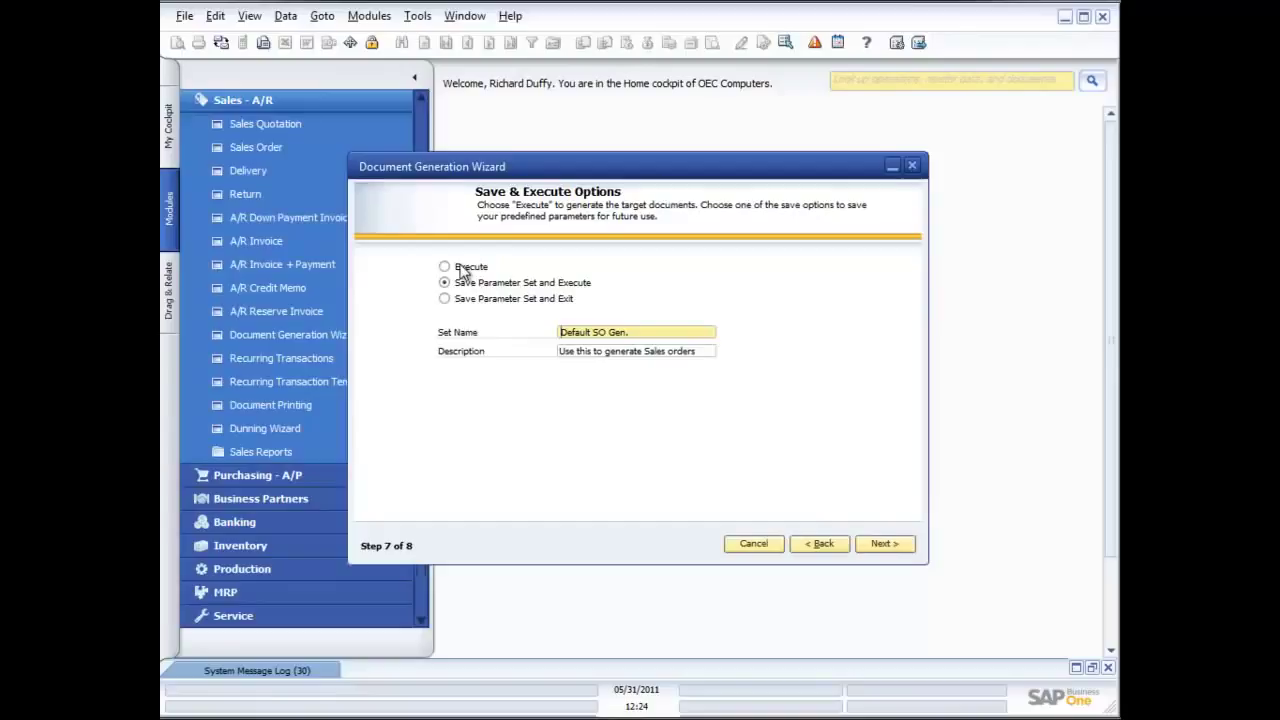
Step: Save the parameter set without executing it and finish the wizard
{"action": "left_click", "coordinate": [445, 302]}
{"action": "left_click", "coordinate": [885, 545]}
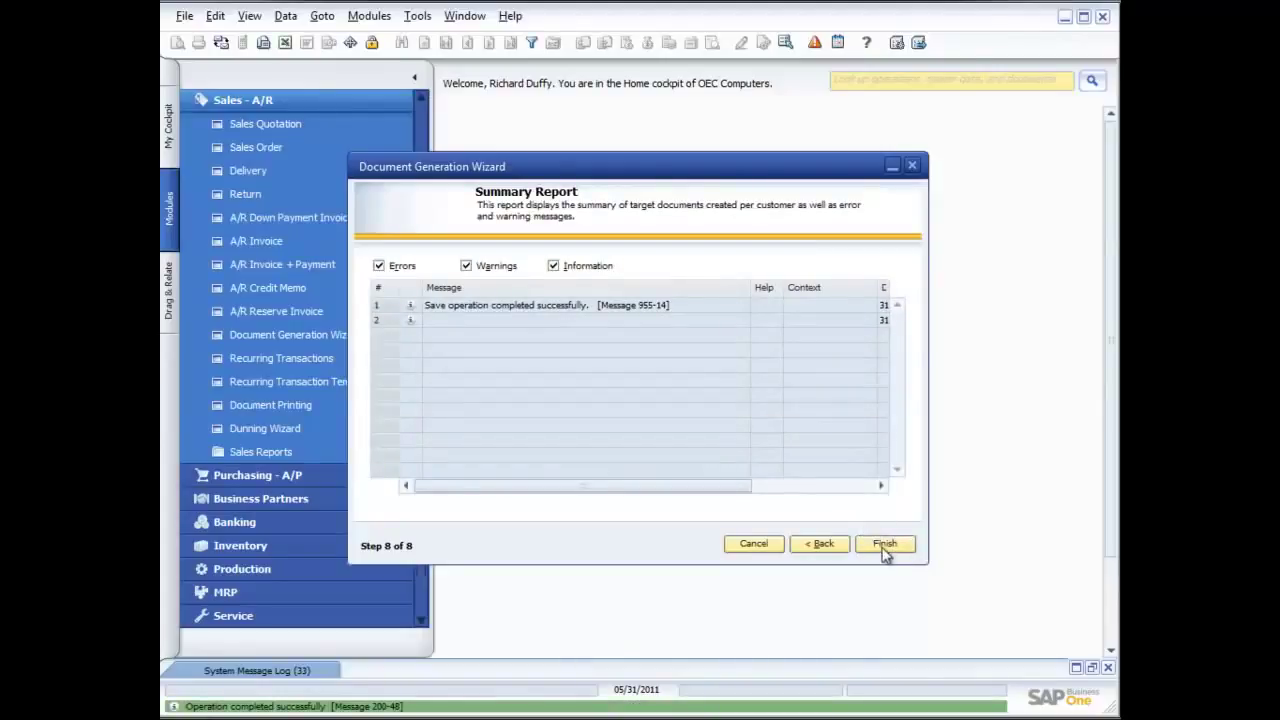
{"action": "left_click", "coordinate": [885, 546]}
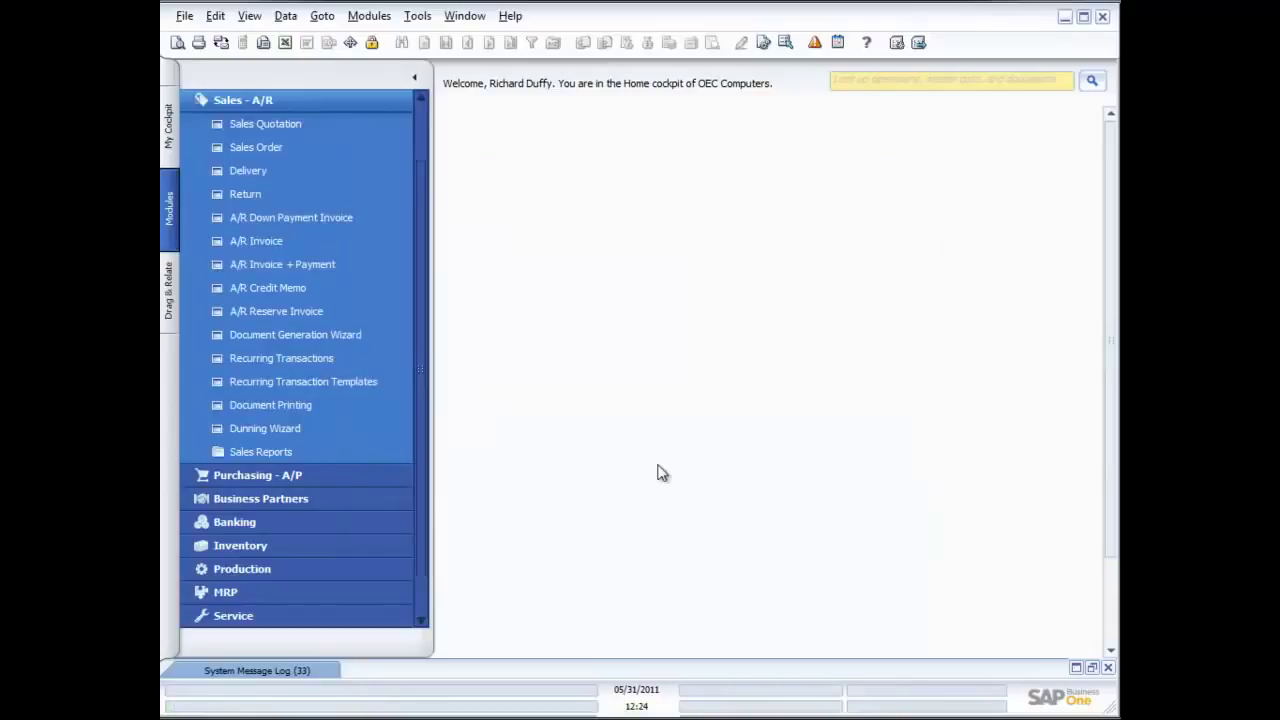
Step: Reopen the Document Generation Wizard, review the existing Default SO Gen. parameter set through to the Execute option, and cancel without generating documents
{"action": "left_click", "coordinate": [329, 338]}
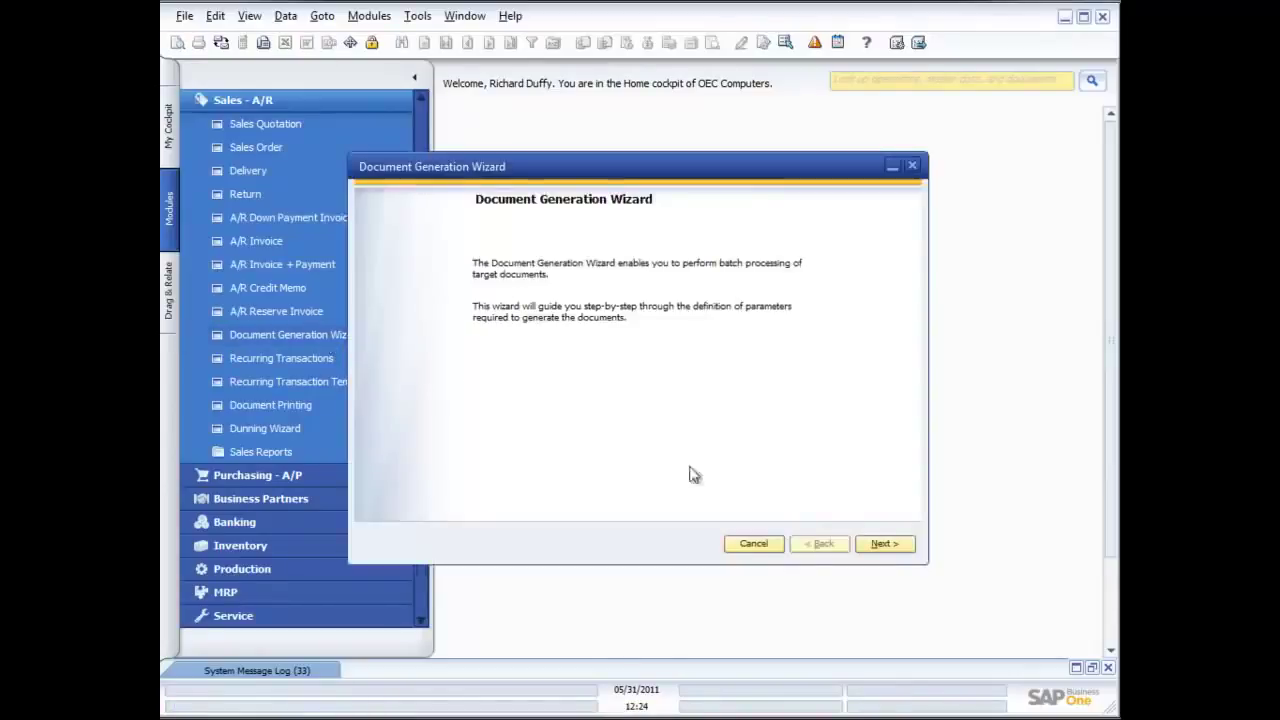
{"action": "left_click", "coordinate": [890, 547]}
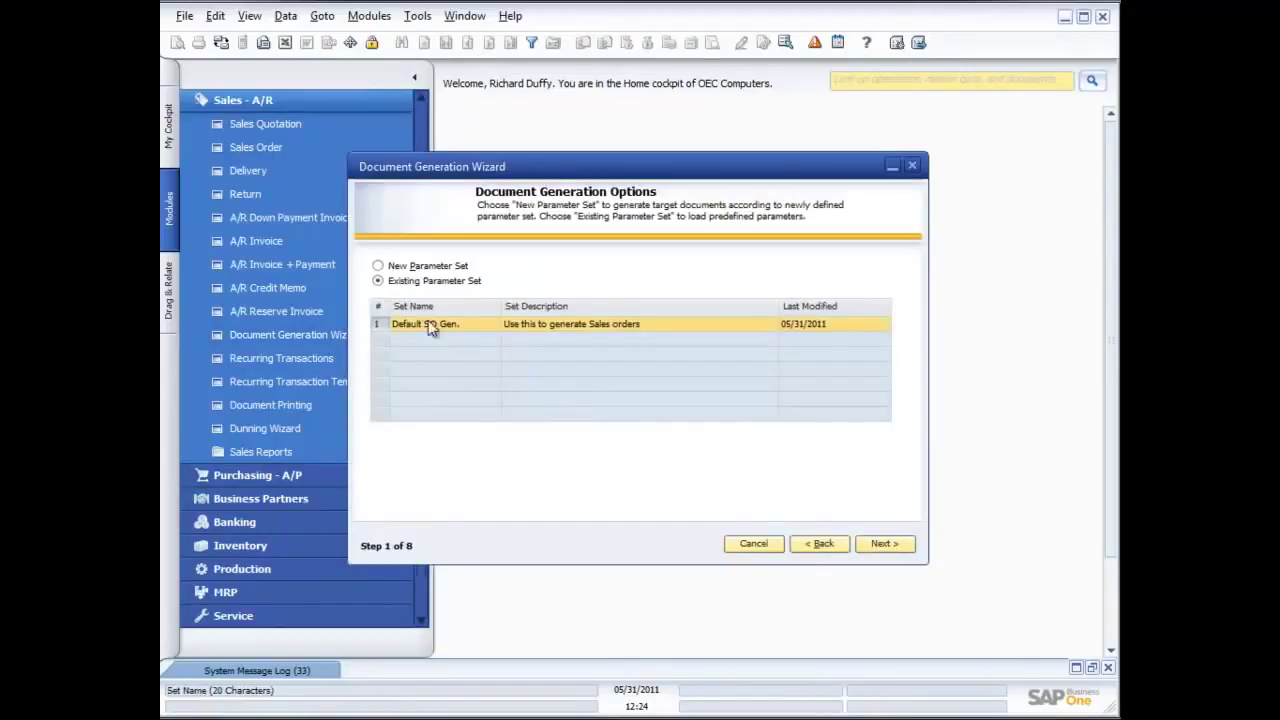
{"action": "left_click", "coordinate": [884, 545]}
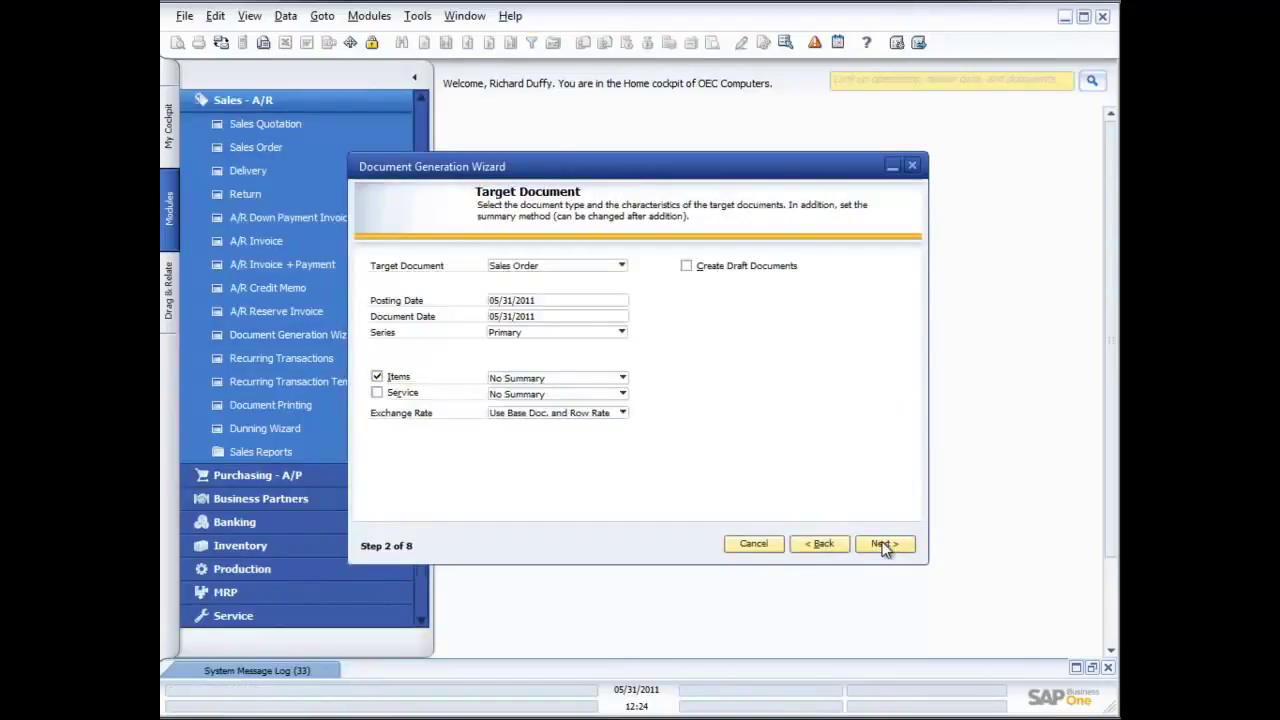
{"action": "left_click", "coordinate": [884, 546]}
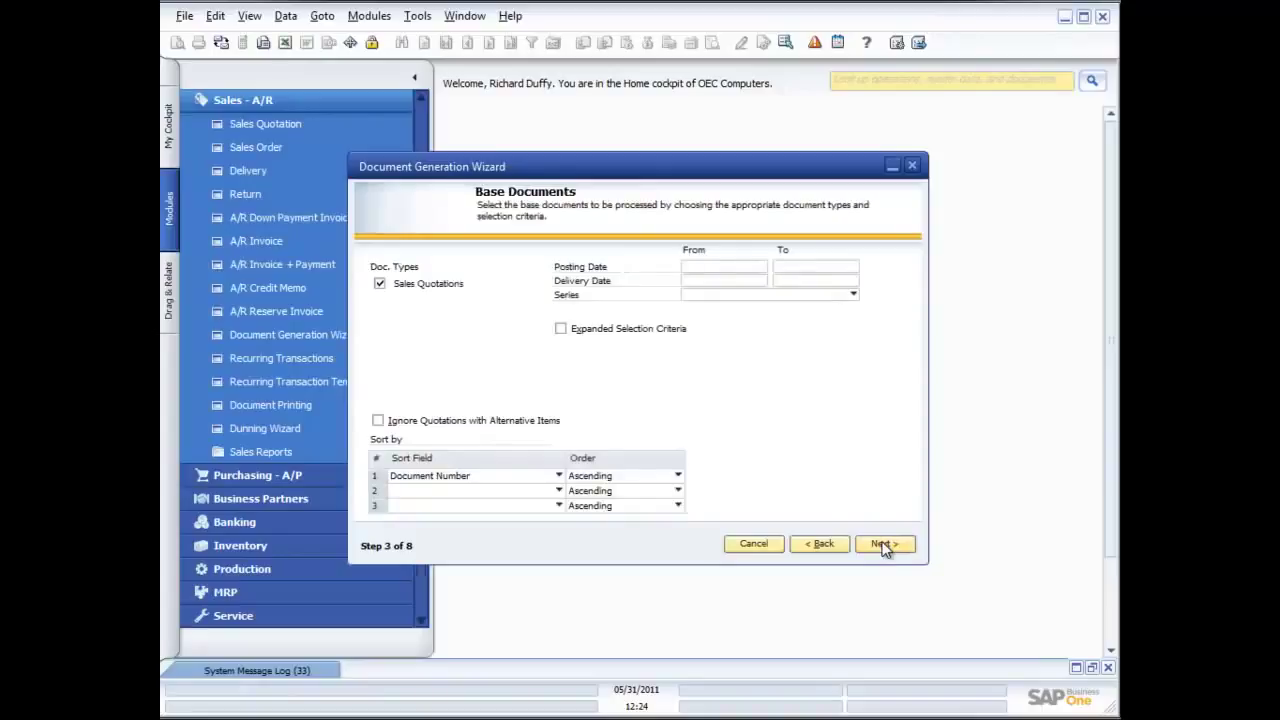
{"action": "left_click", "coordinate": [884, 545]}
{"action": "left_click", "coordinate": [884, 545]}
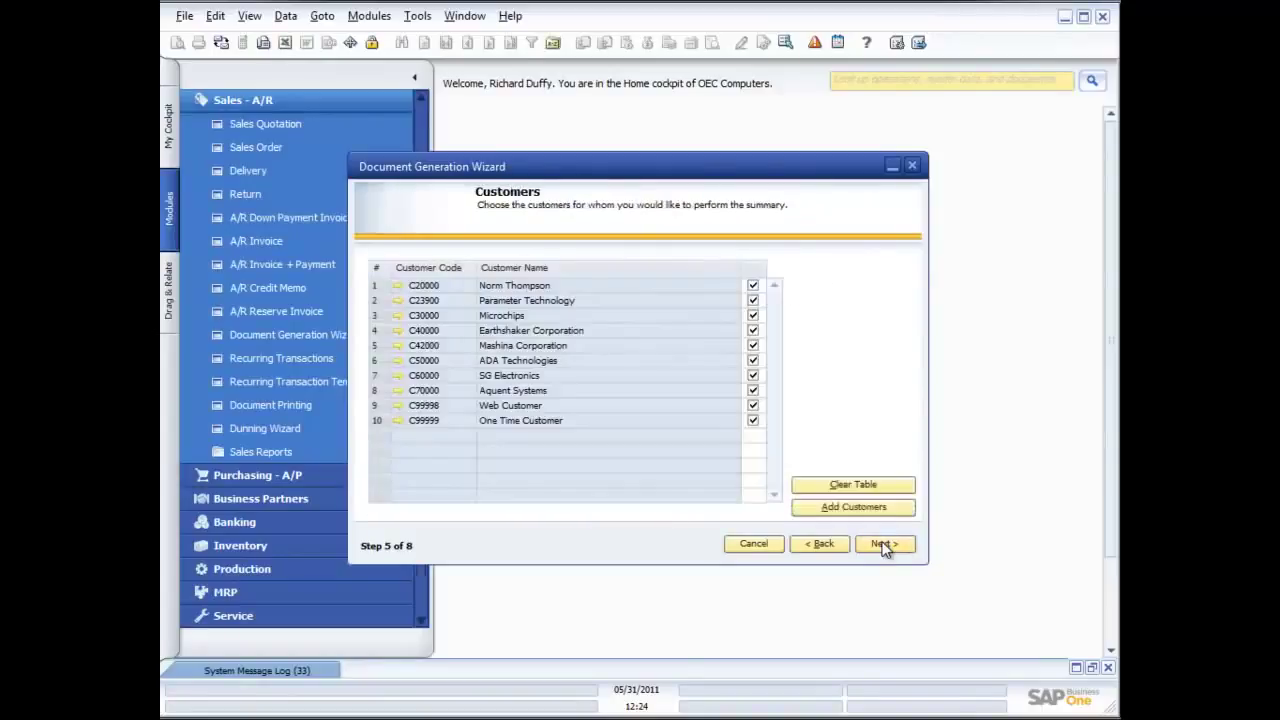
{"action": "left_click", "coordinate": [884, 545]}
{"action": "left_click", "coordinate": [884, 545]}
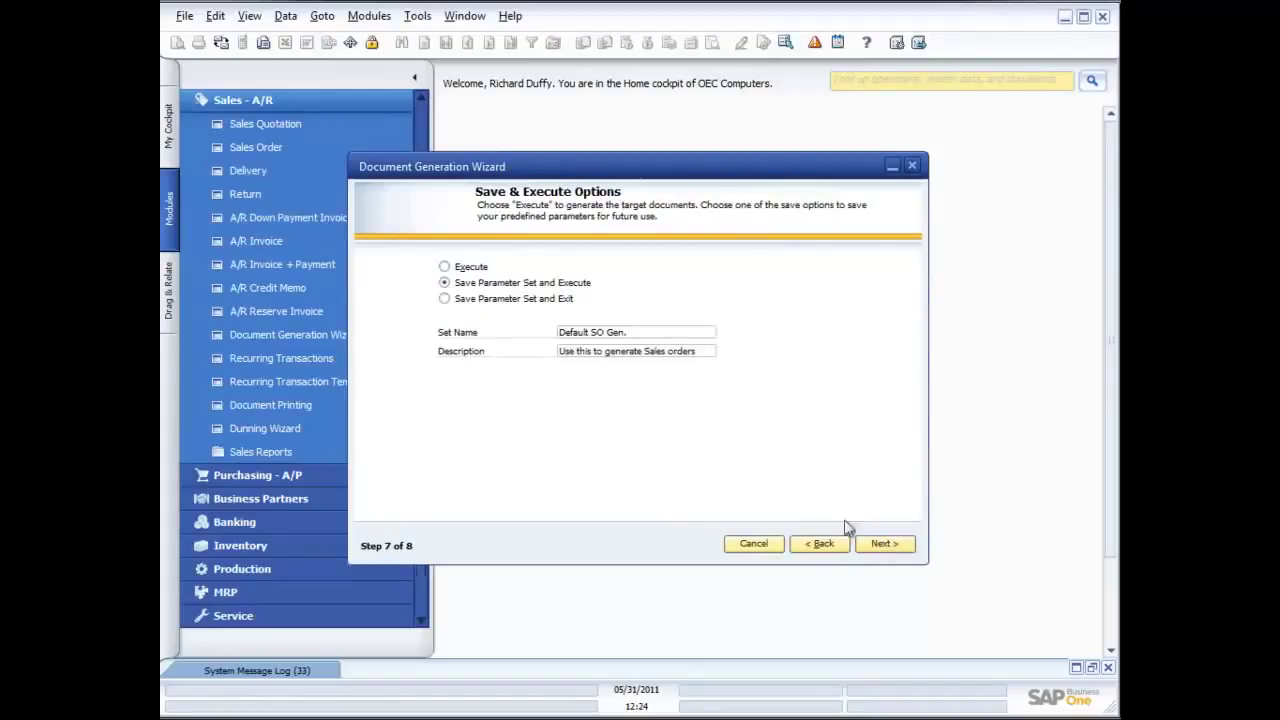
{"action": "left_click", "coordinate": [445, 268]}
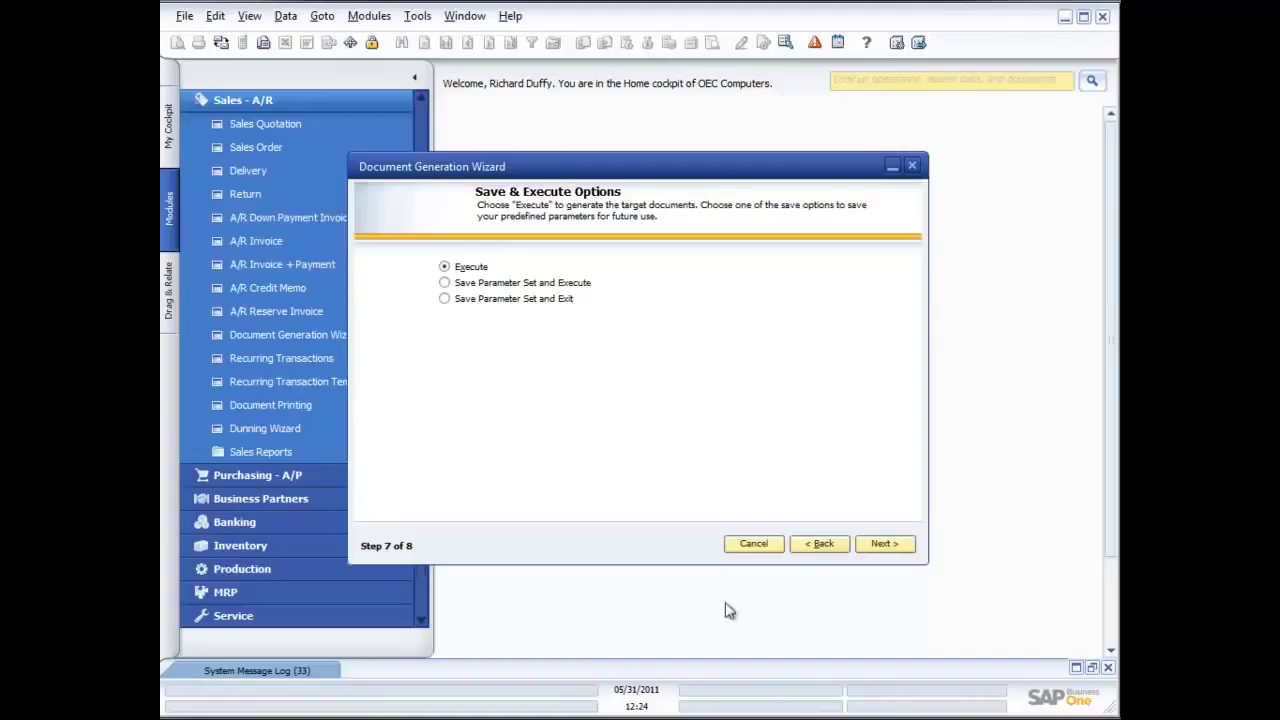
{"action": "left_click", "coordinate": [753, 545]}
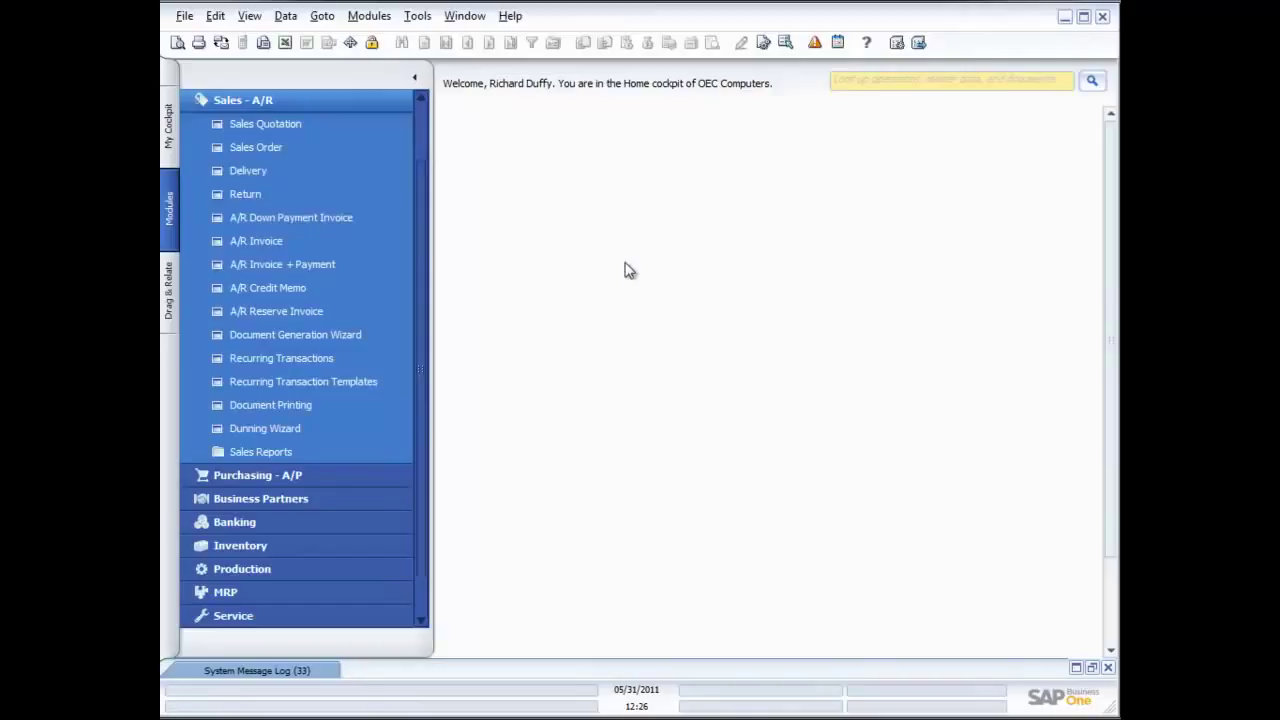
Step: Open a new sales return and choose Earthshaker Corporation as the customer
{"action": "left_click", "coordinate": [256, 194]}
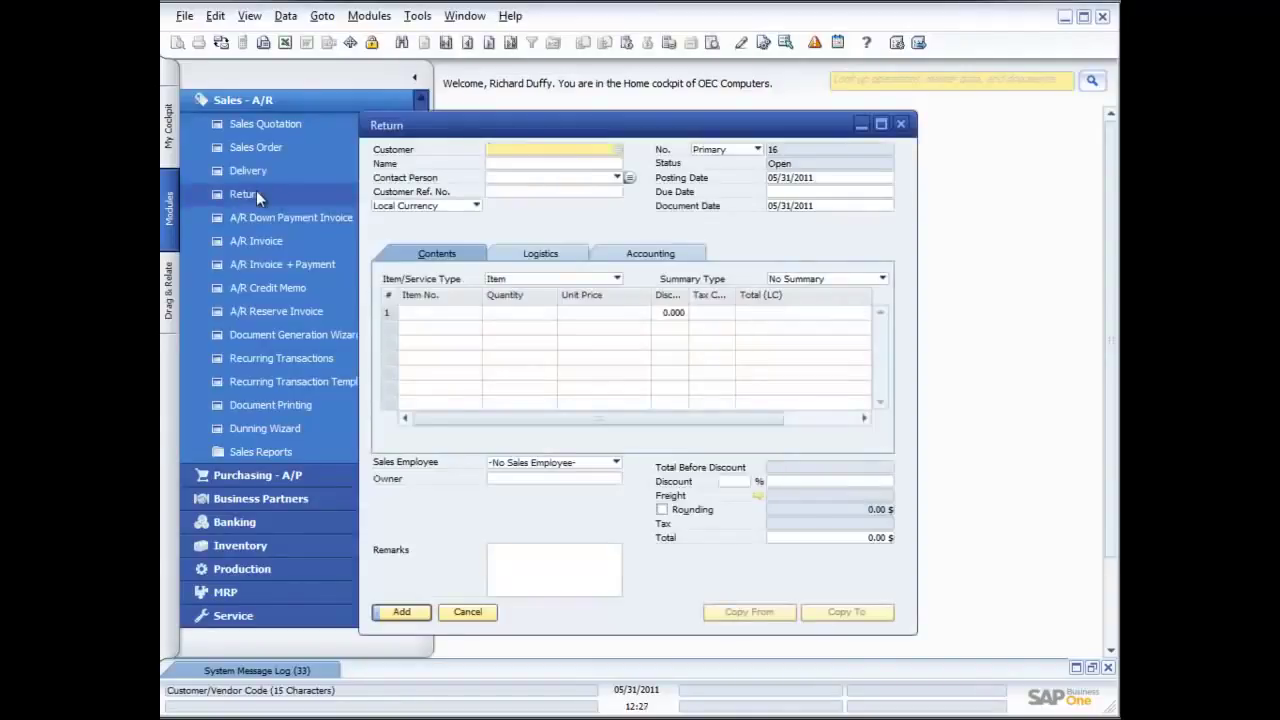
{"action": "left_click", "coordinate": [617, 149]}
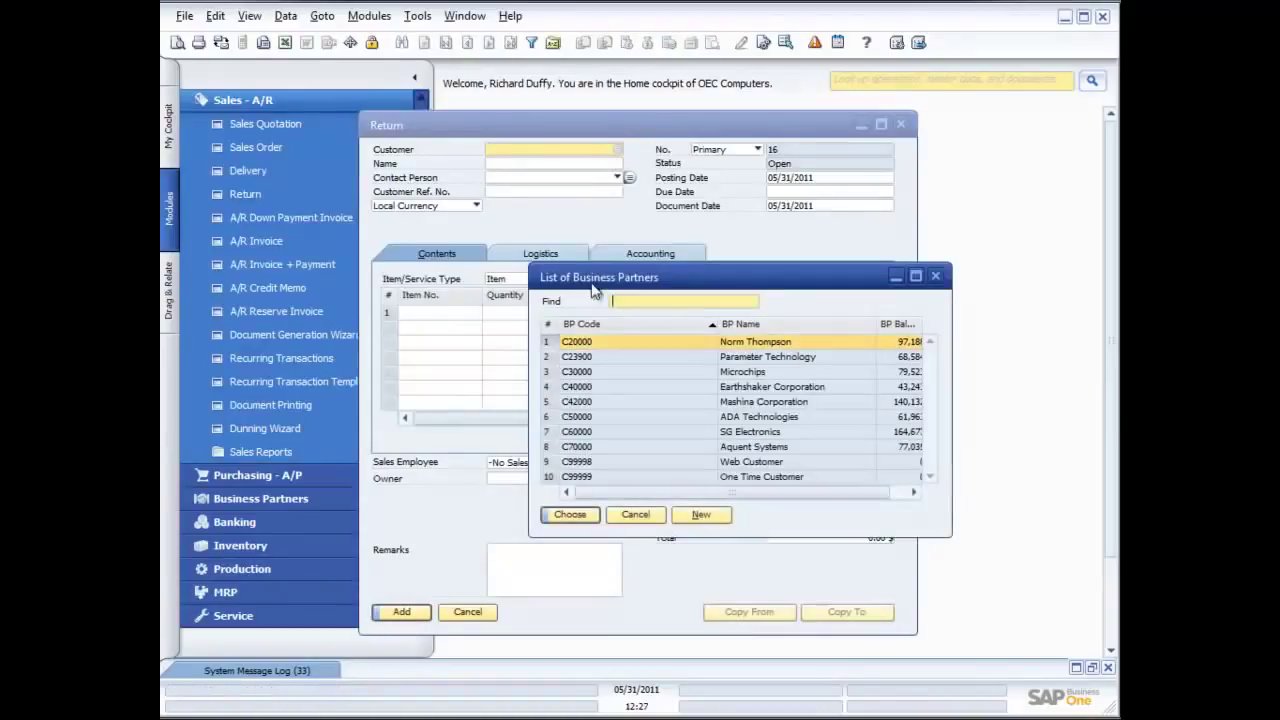
{"action": "double_click", "coordinate": [612, 389]}
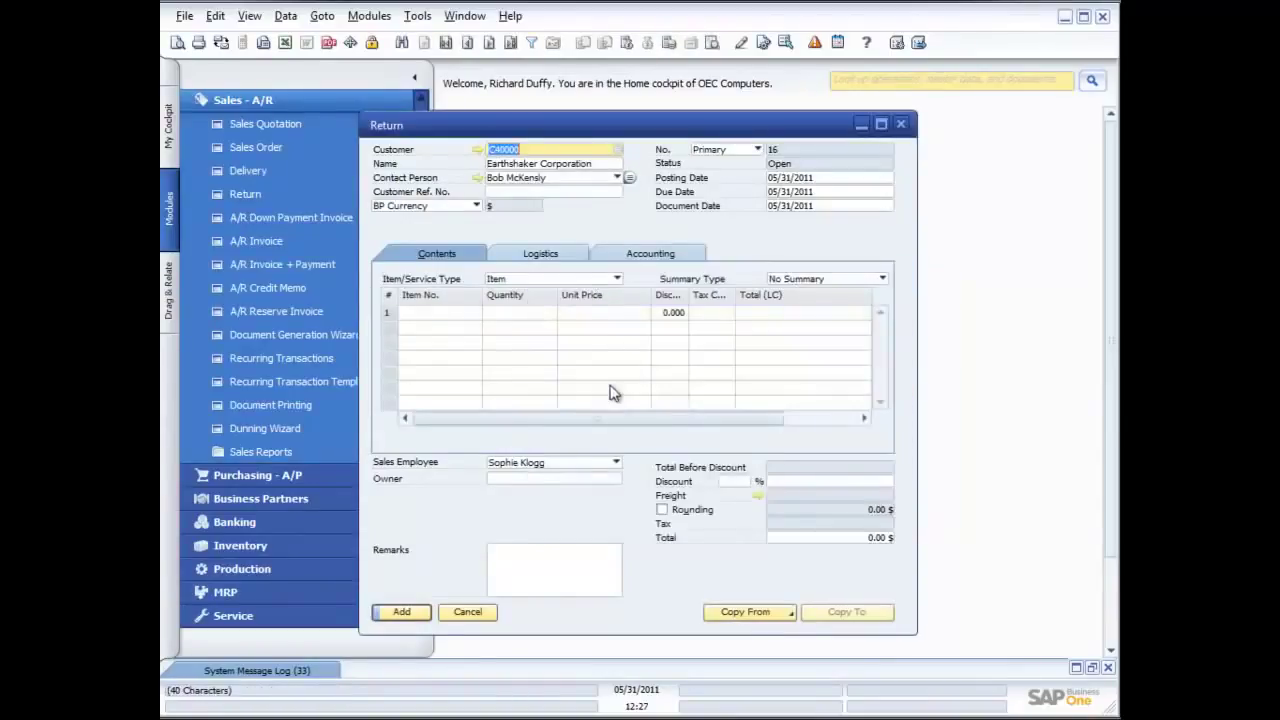
Step: View the customer's deliveries available for copying into the return and close the list without choosing one
{"action": "left_click", "coordinate": [788, 614]}
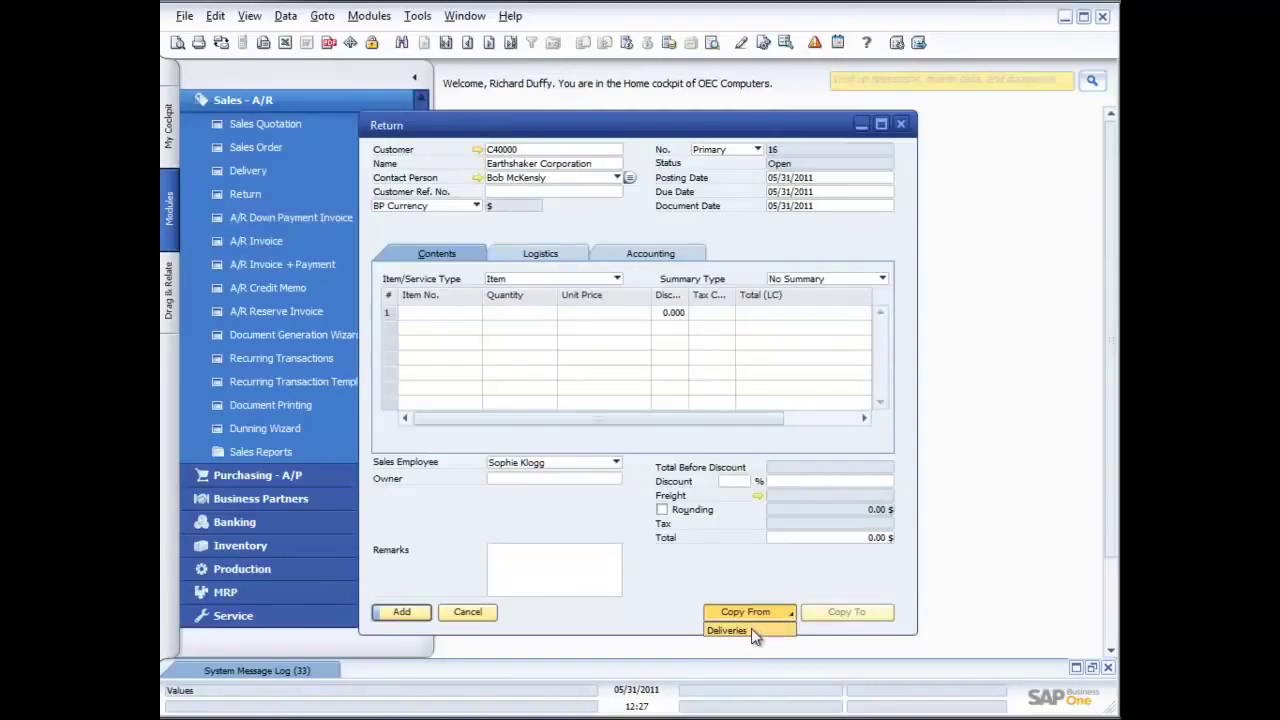
{"action": "left_click", "coordinate": [751, 628]}
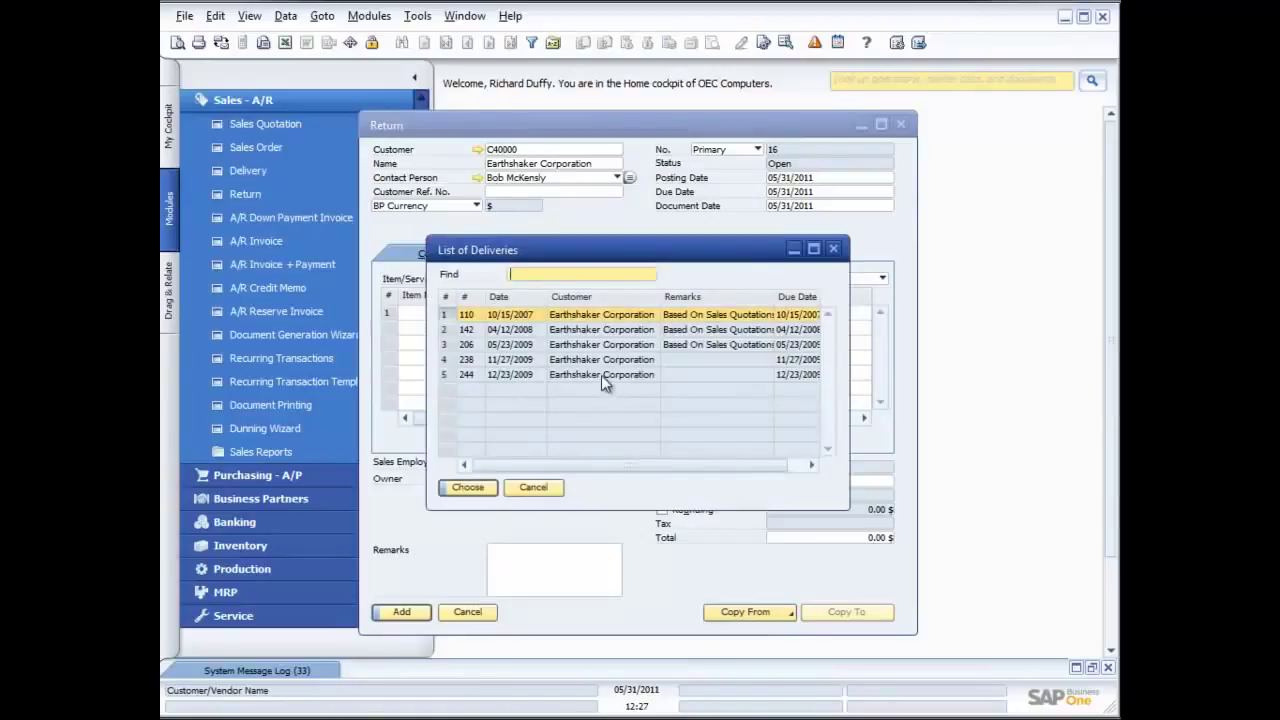
{"action": "left_click", "coordinate": [540, 490]}
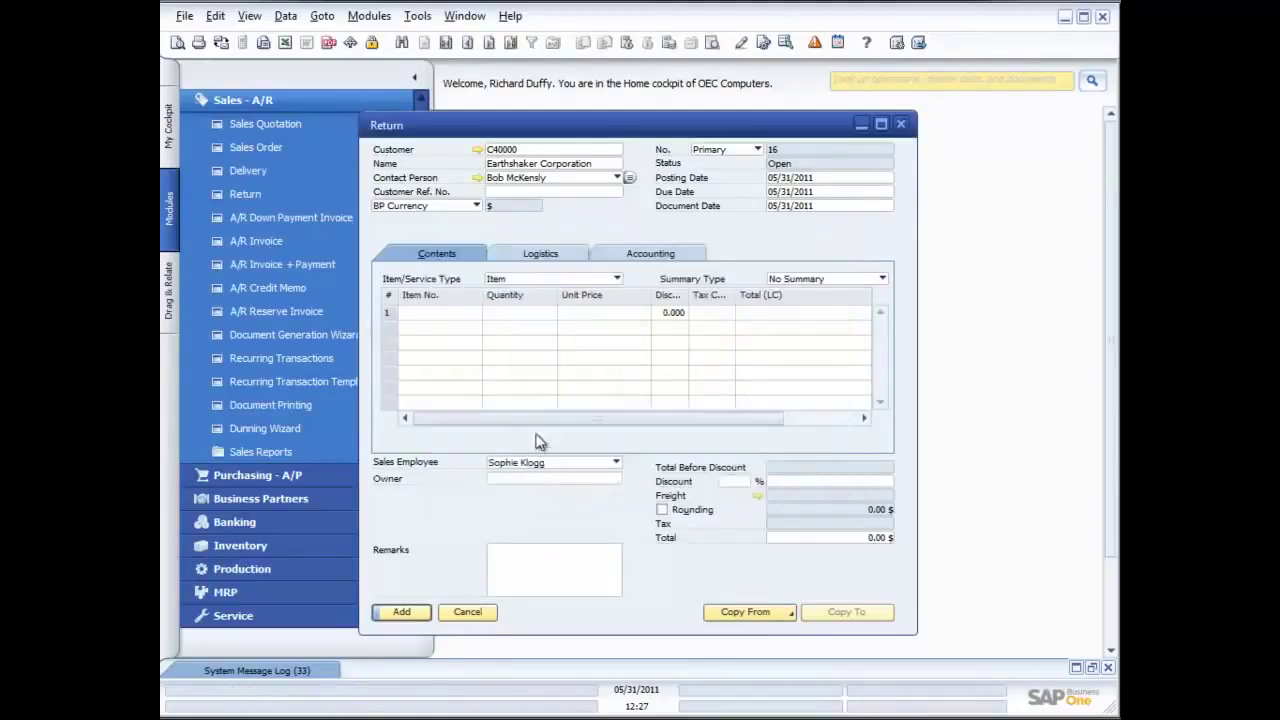
Step: Discard the open return and start a new A/R credit memo for Earthshaker Corporation
{"action": "left_click", "coordinate": [478, 611]}
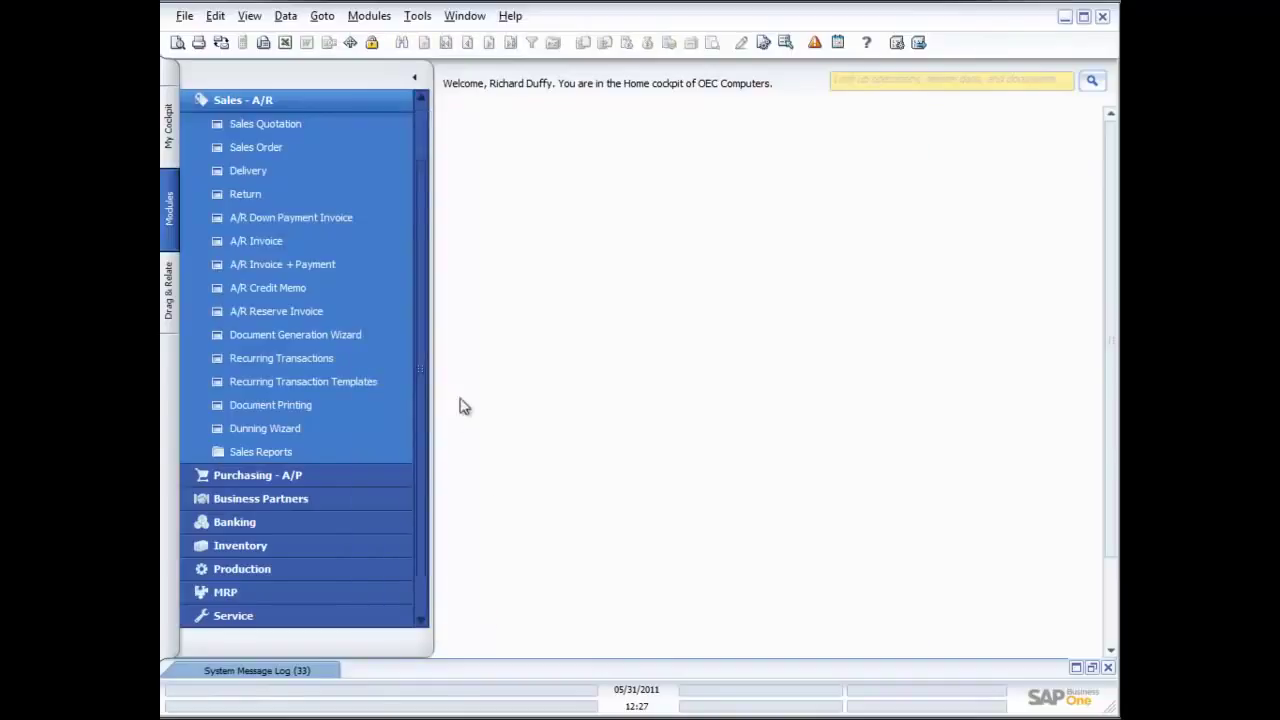
{"action": "left_click", "coordinate": [266, 289]}
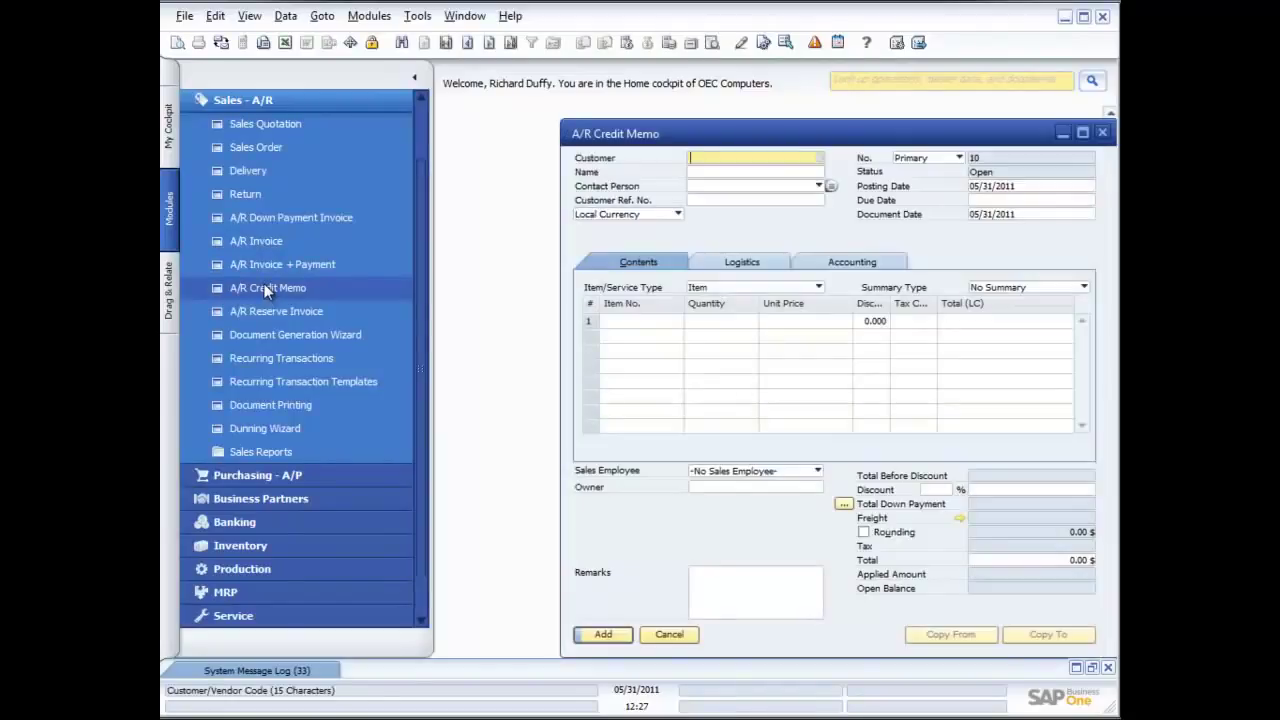
{"action": "left_click_drag", "start_coordinate": [750, 138], "coordinate": [679, 126]}
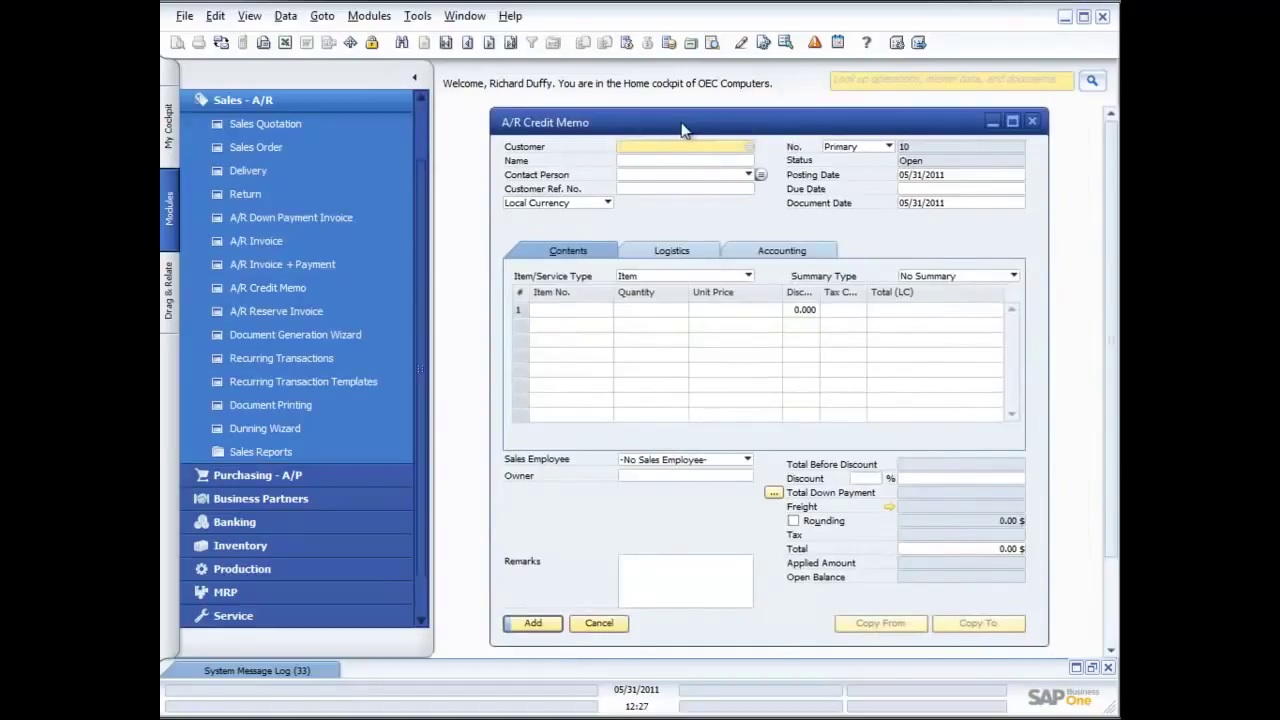
{"action": "left_click", "coordinate": [750, 150]}
{"action": "double_click", "coordinate": [703, 392]}
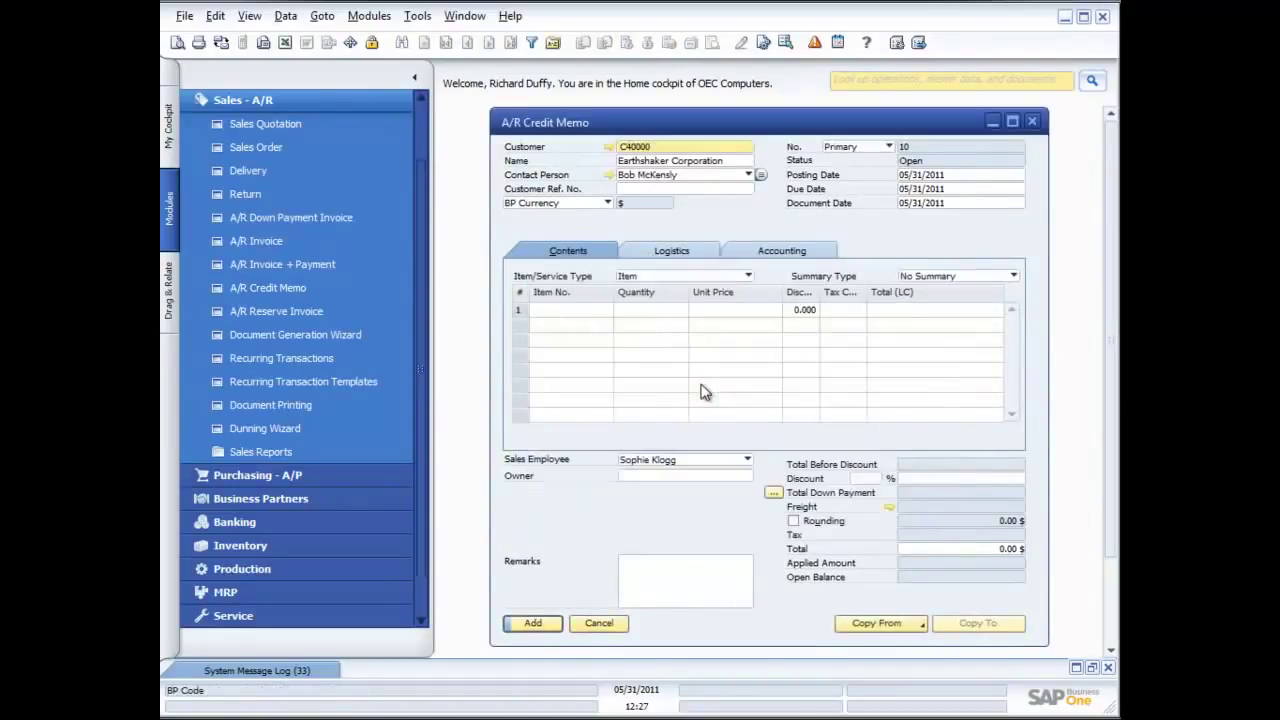
Step: Copy the customer's A/R invoice dated 05/31/2011 into the credit memo, drawing all data including freight and withholding tax
{"action": "left_click", "coordinate": [905, 623]}
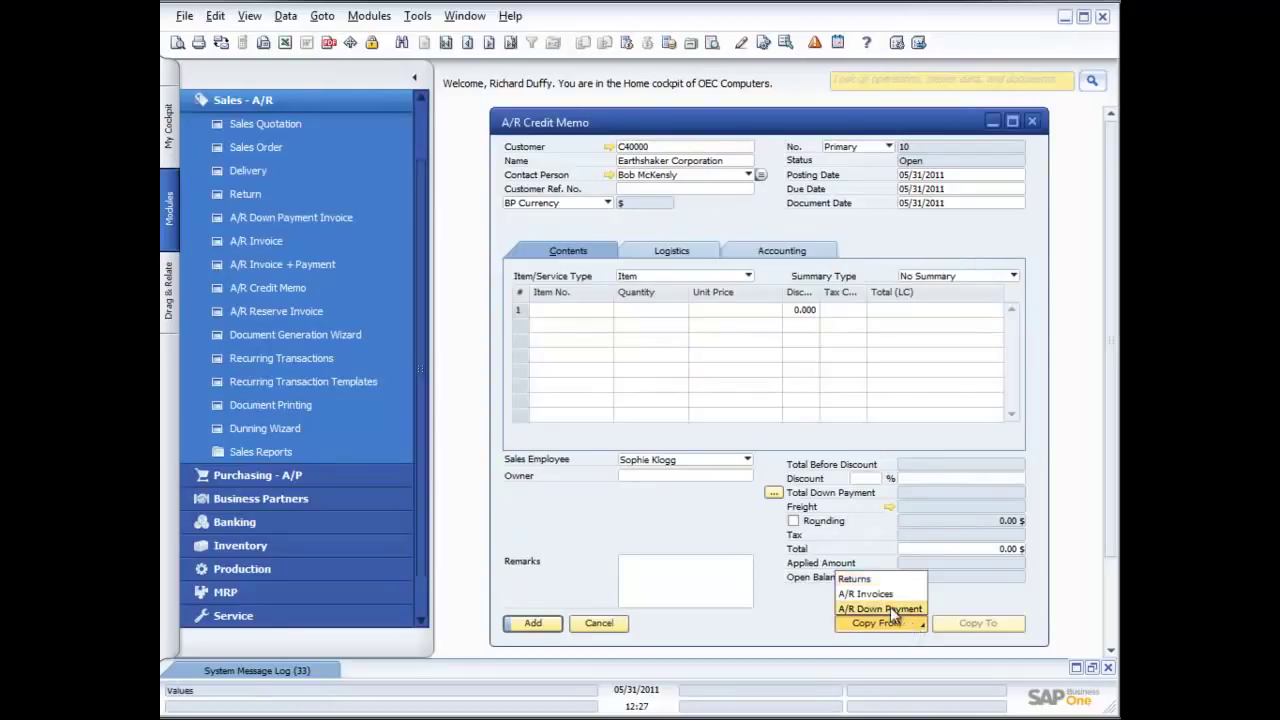
{"action": "left_click", "coordinate": [878, 594]}
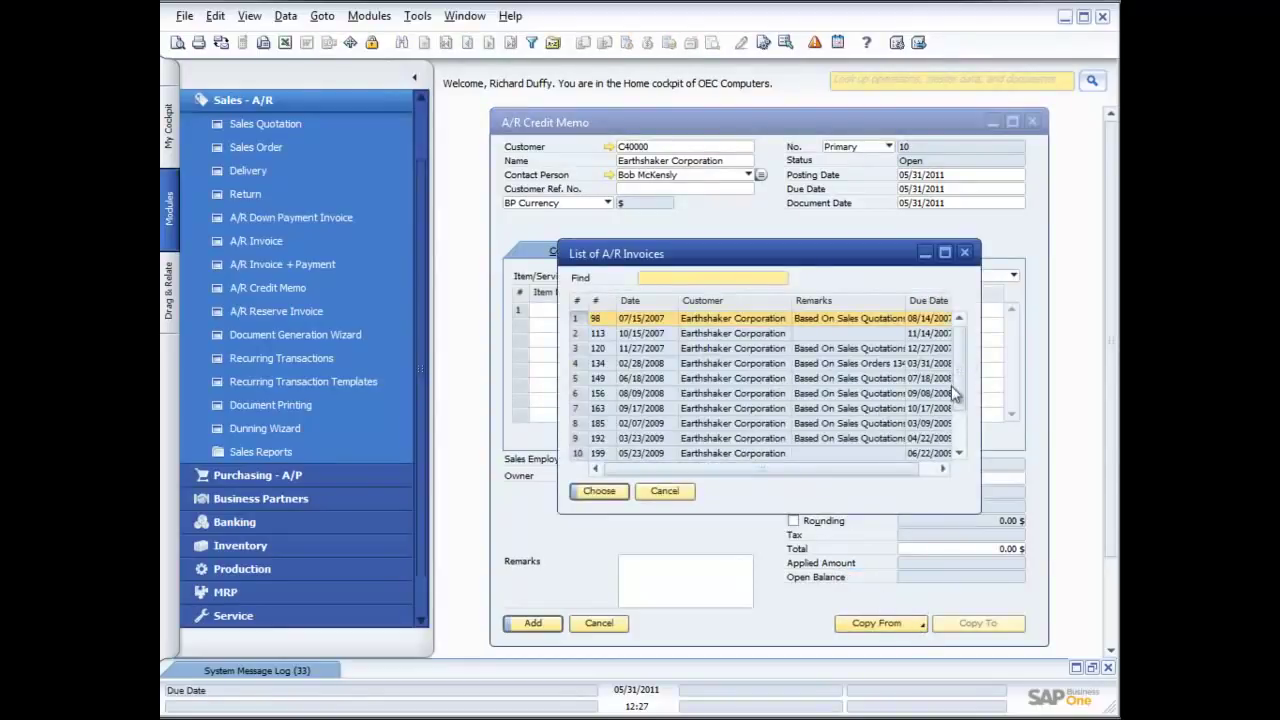
{"action": "left_click", "coordinate": [650, 302]}
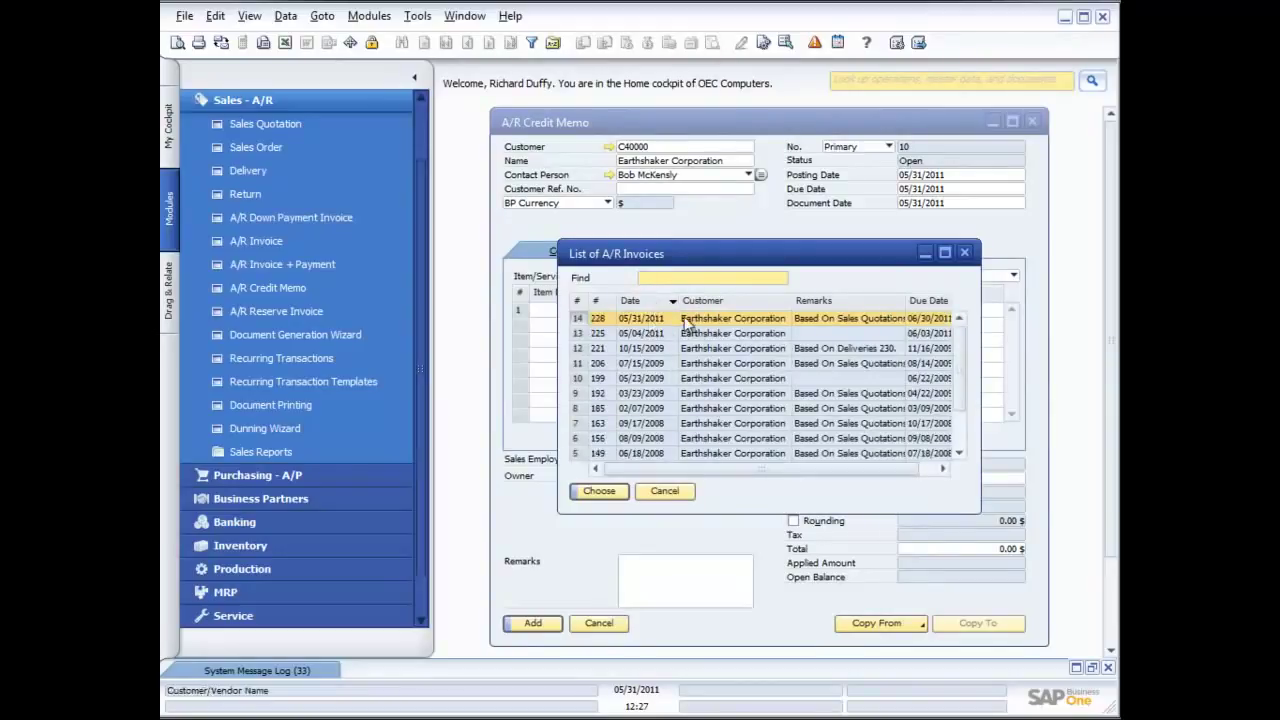
{"action": "double_click", "coordinate": [660, 320]}
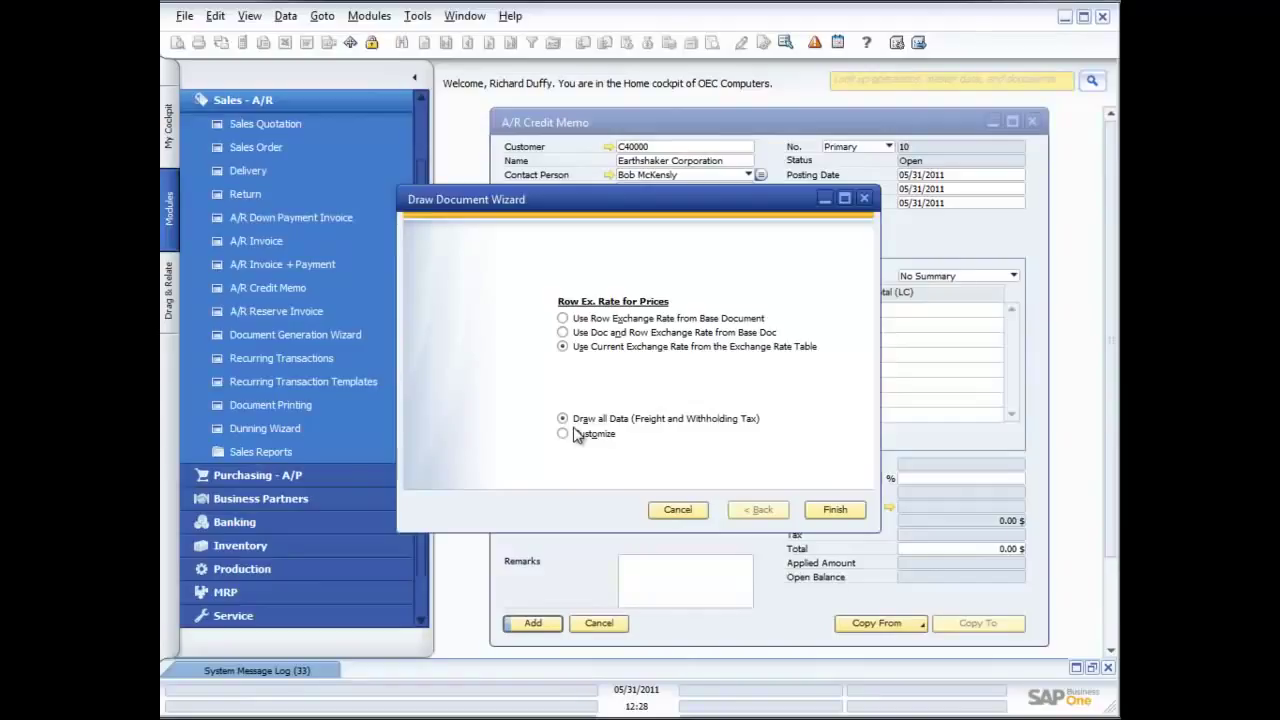
{"action": "left_click", "coordinate": [834, 510]}
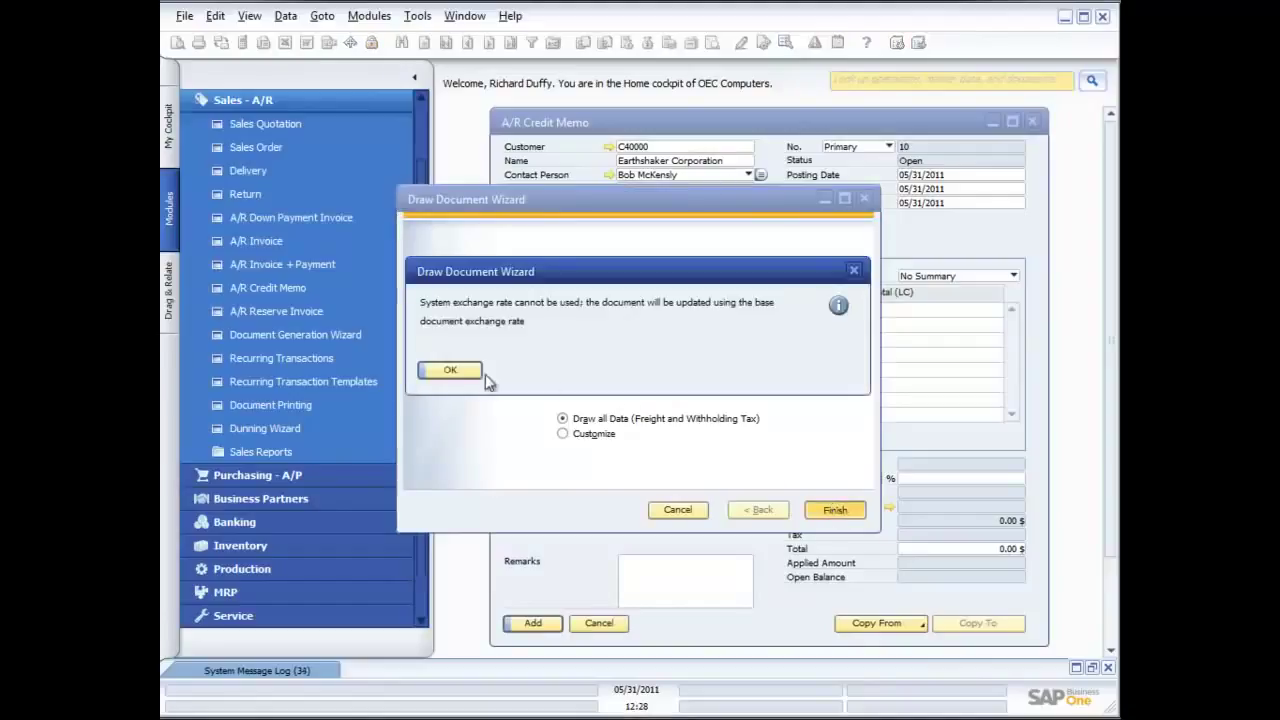
{"action": "left_click", "coordinate": [476, 372]}
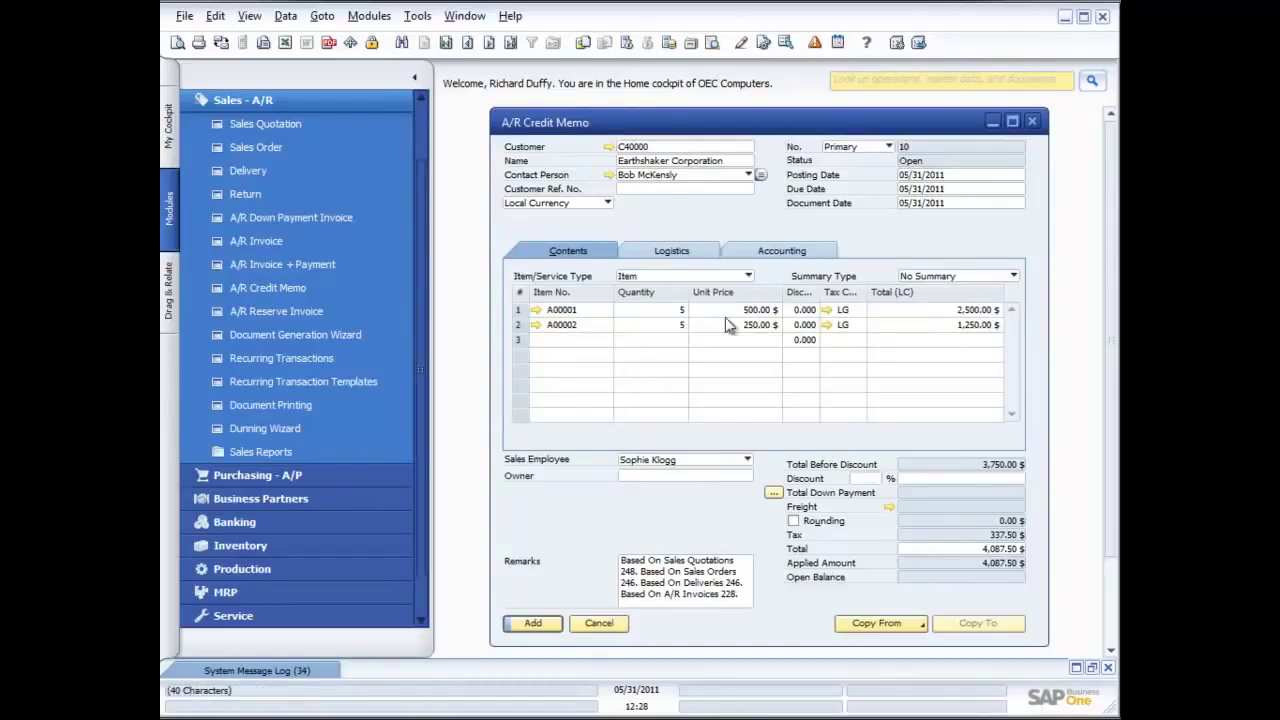
Step: Add the A/R credit memo permanently and close the empty credit memo form
{"action": "left_click", "coordinate": [537, 623]}
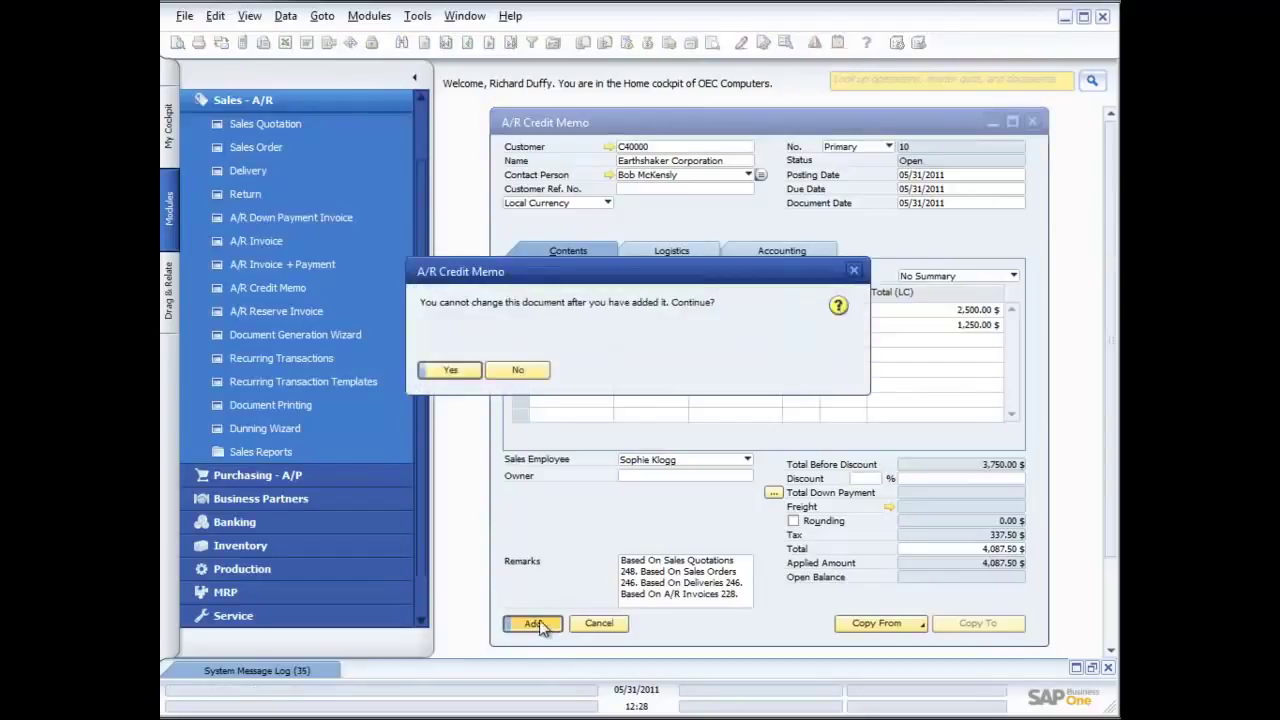
{"action": "left_click", "coordinate": [449, 371]}
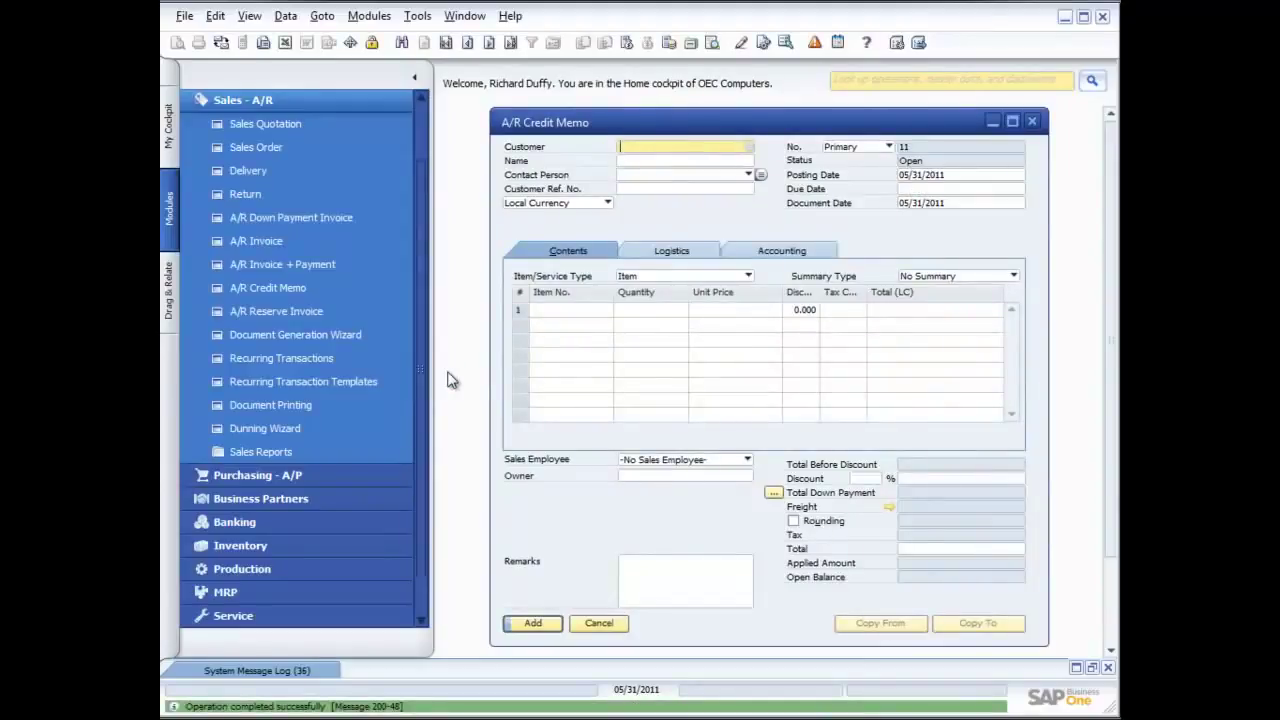
{"action": "left_click", "coordinate": [1032, 121]}
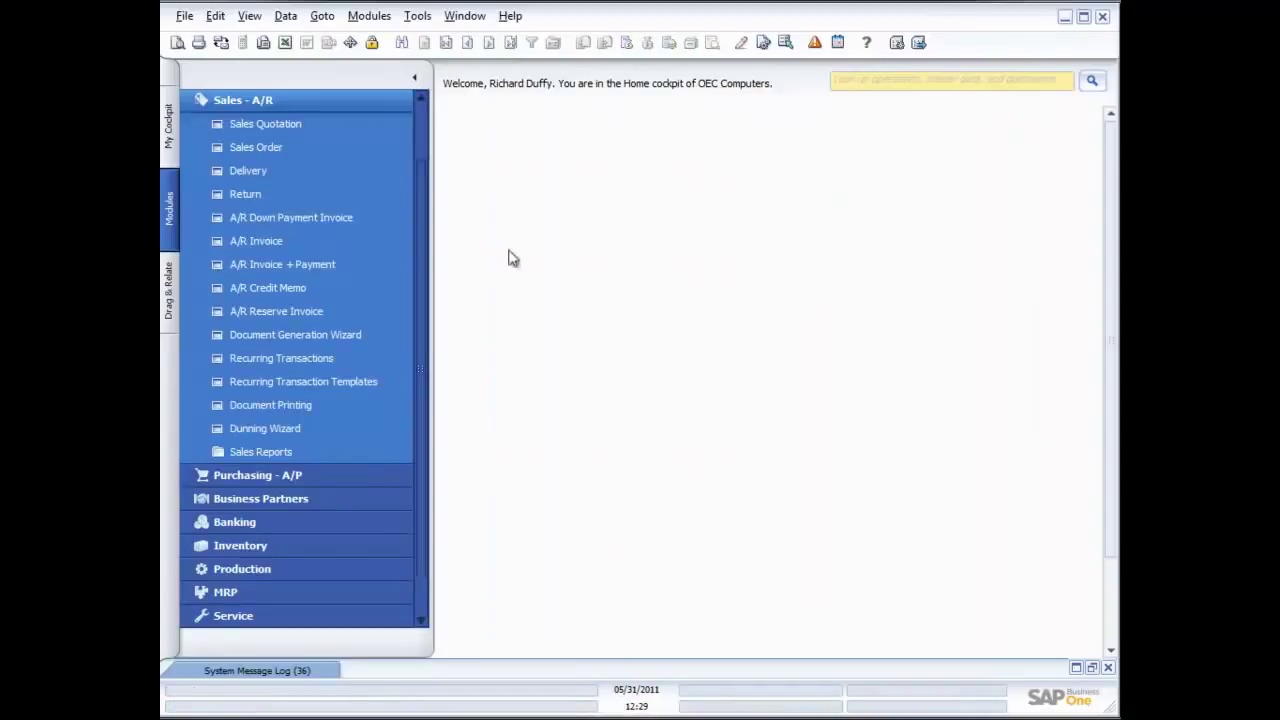
Step: Open a new sales return and select Earthshaker Corporation as the customer
{"action": "left_click", "coordinate": [240, 195]}
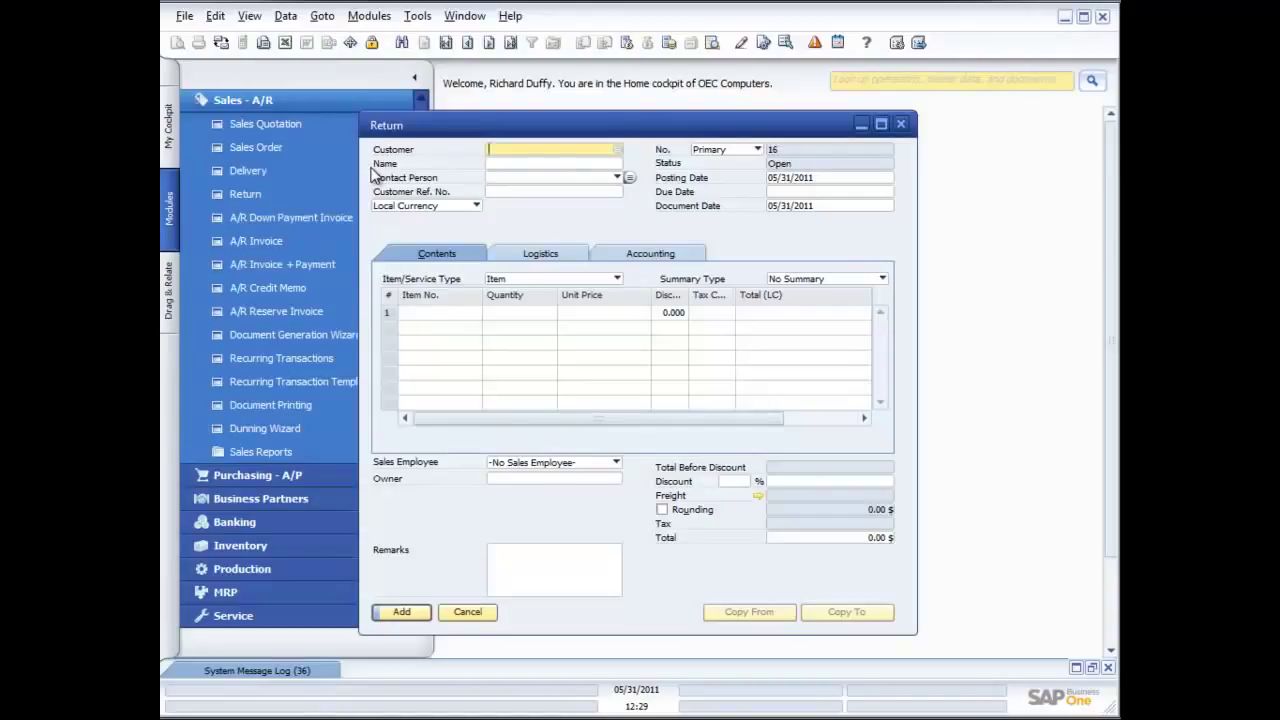
{"action": "left_click", "coordinate": [617, 149]}
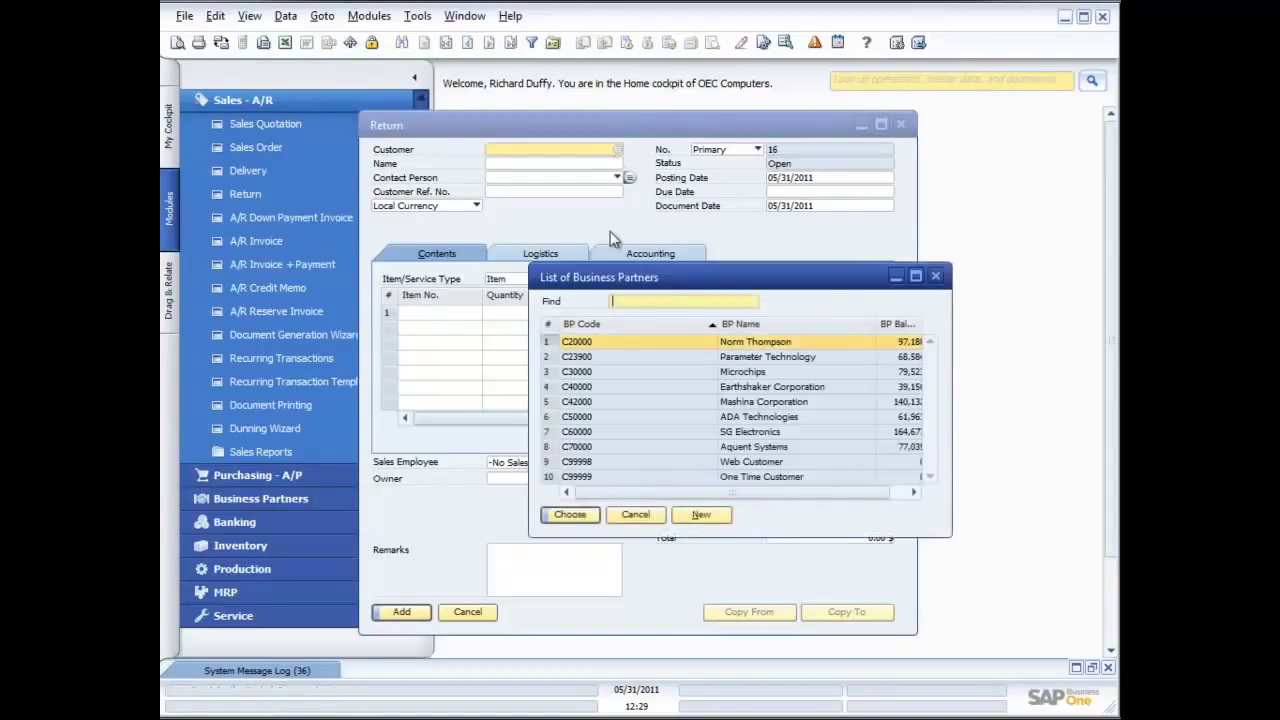
{"action": "double_click", "coordinate": [701, 388]}
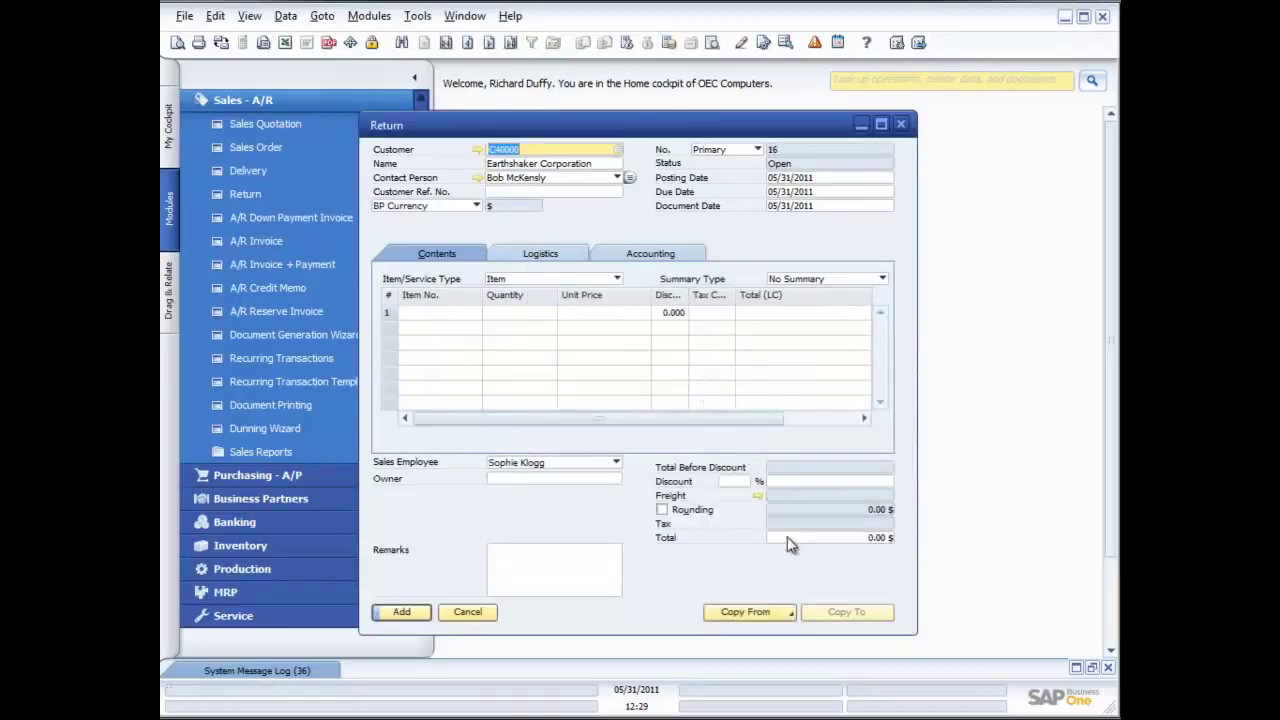
Step: Copy the customer's delivery dated 12/23/2009 into the return, drawing all data with the current exchange rate option
{"action": "left_click", "coordinate": [781, 612]}
{"action": "left_click", "coordinate": [728, 630]}
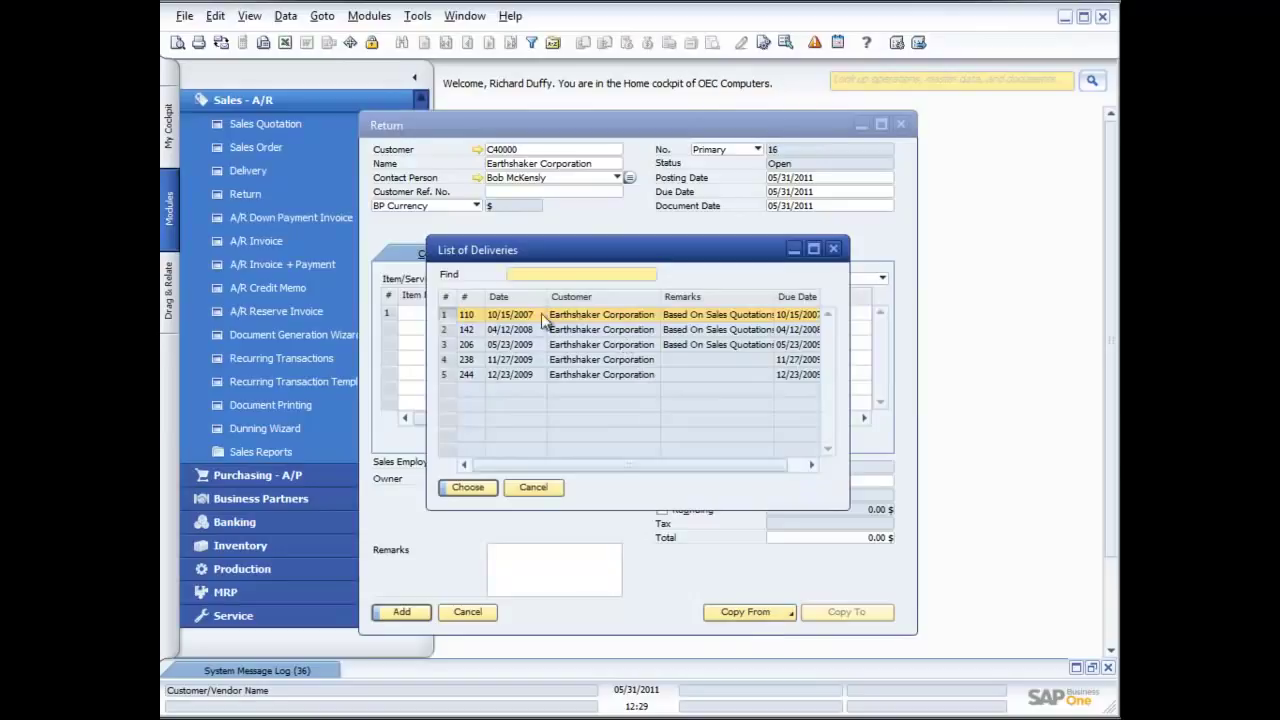
{"action": "double_click", "coordinate": [585, 376]}
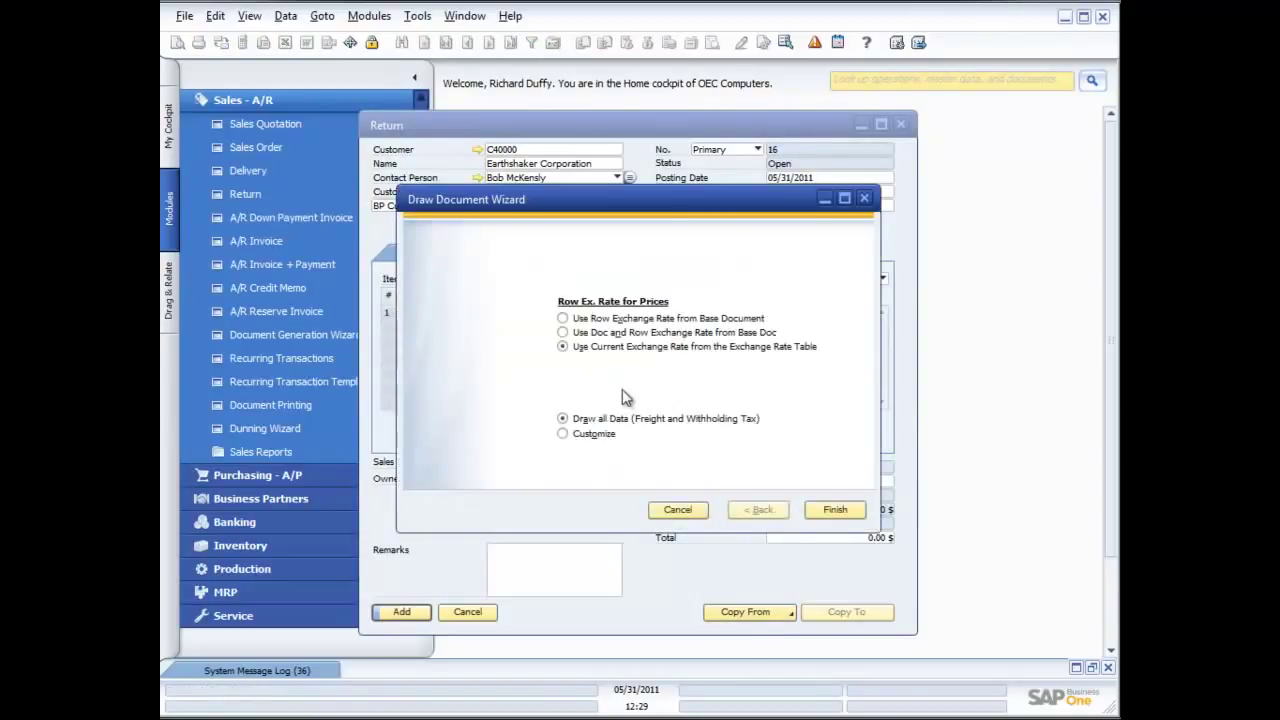
{"action": "left_click", "coordinate": [833, 511]}
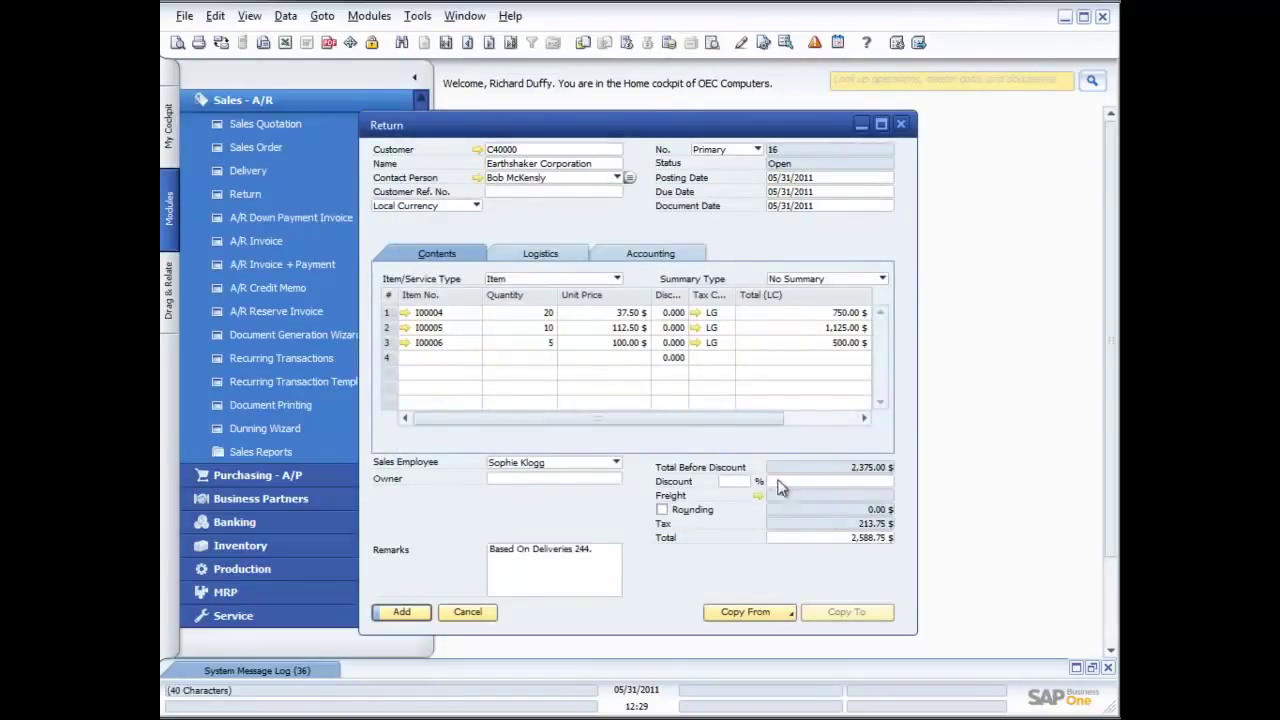
Step: Save the return as a draft and close the return form
{"action": "right_click", "coordinate": [618, 513]}
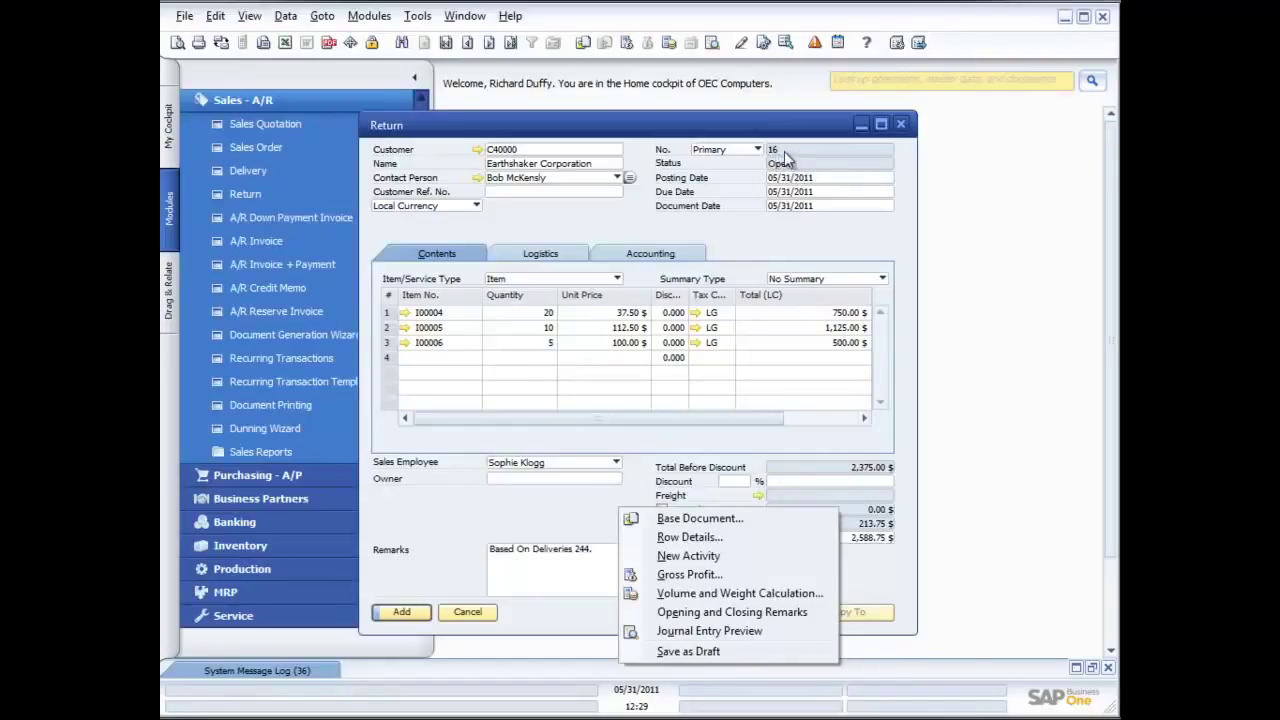
{"action": "left_click", "coordinate": [724, 652]}
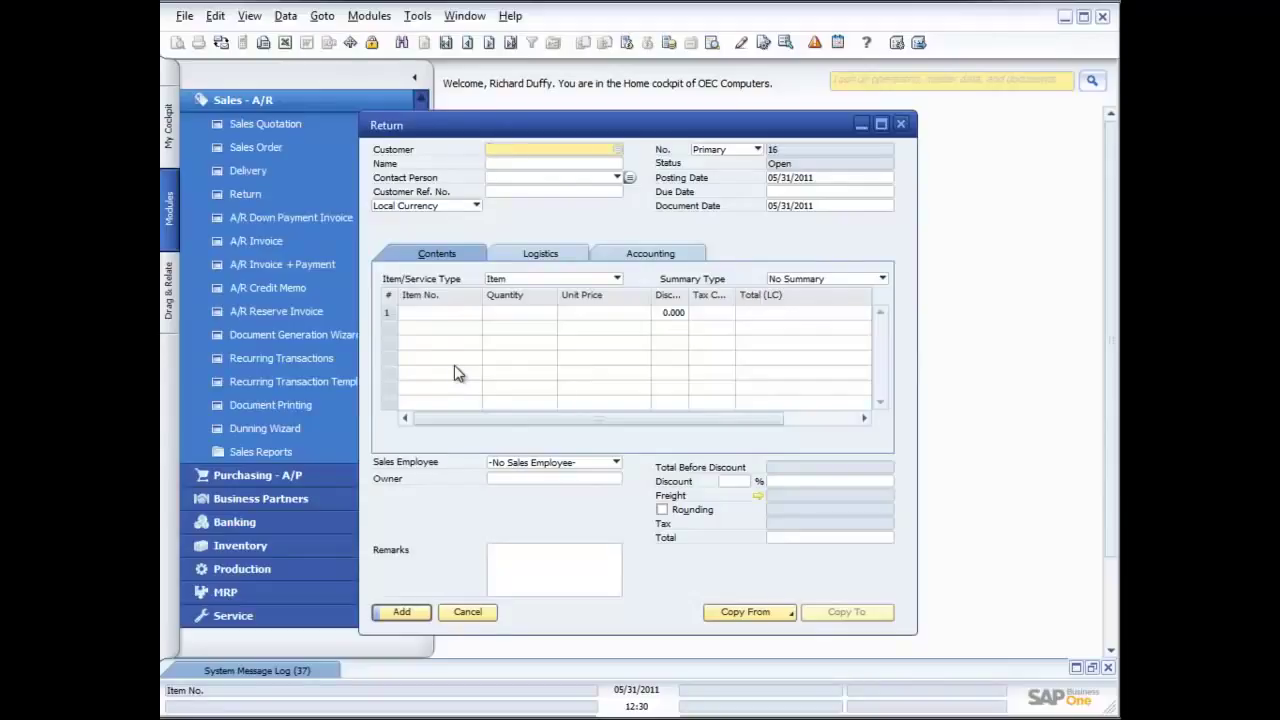
{"action": "left_click", "coordinate": [477, 614]}
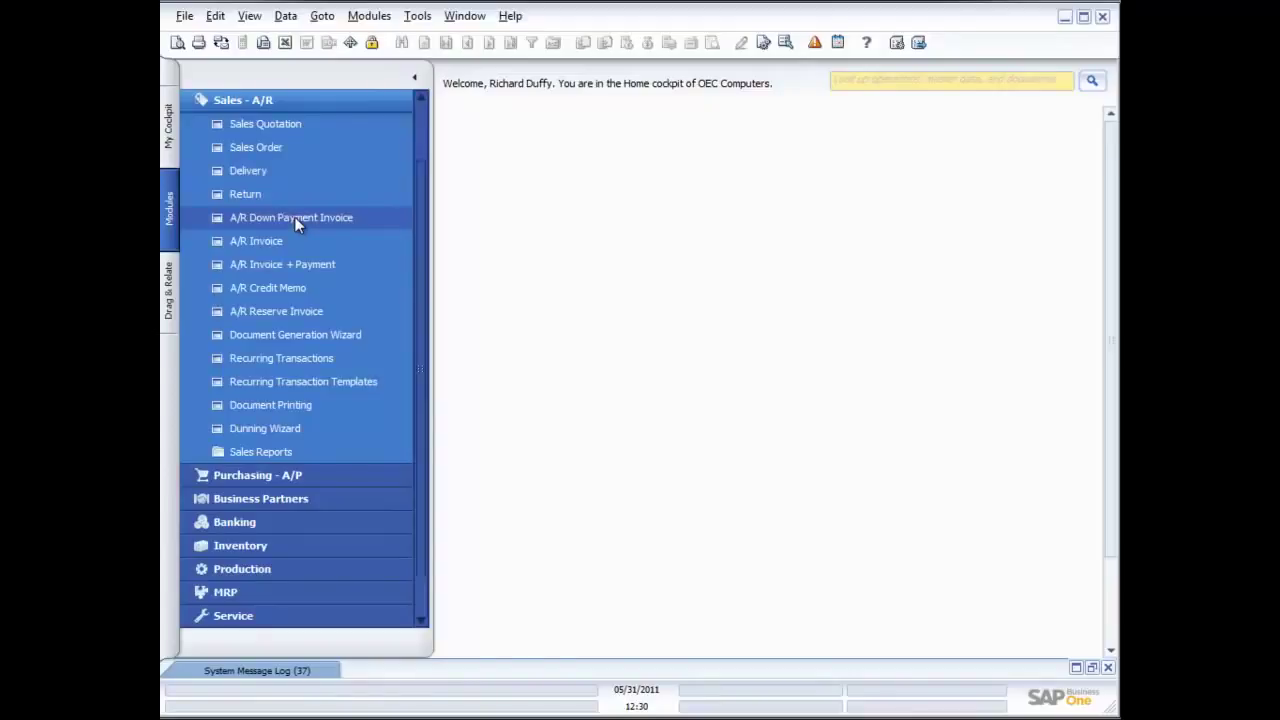
Step: Open an A/R Invoice + Payment document, replace the default one-time customer with Earthshaker Corporation, and close it without saving
{"action": "left_click", "coordinate": [281, 248]}
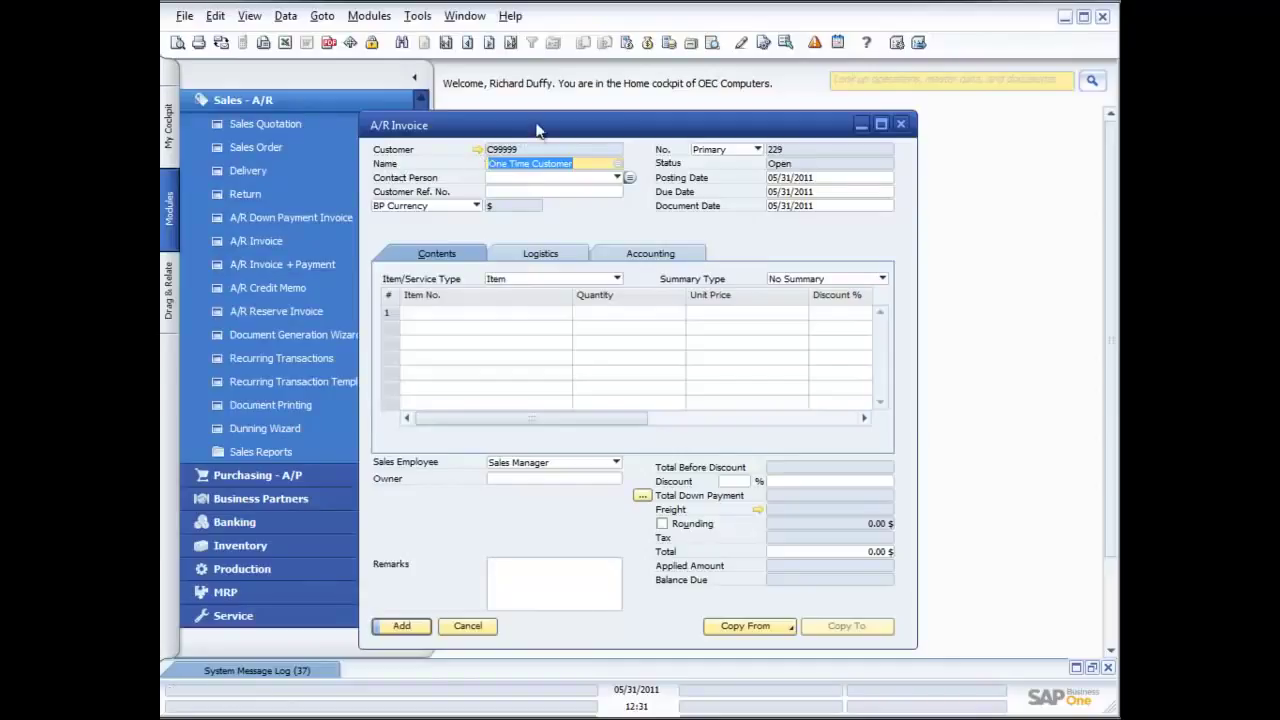
{"action": "left_click_drag", "start_coordinate": [538, 128], "coordinate": [630, 106]}
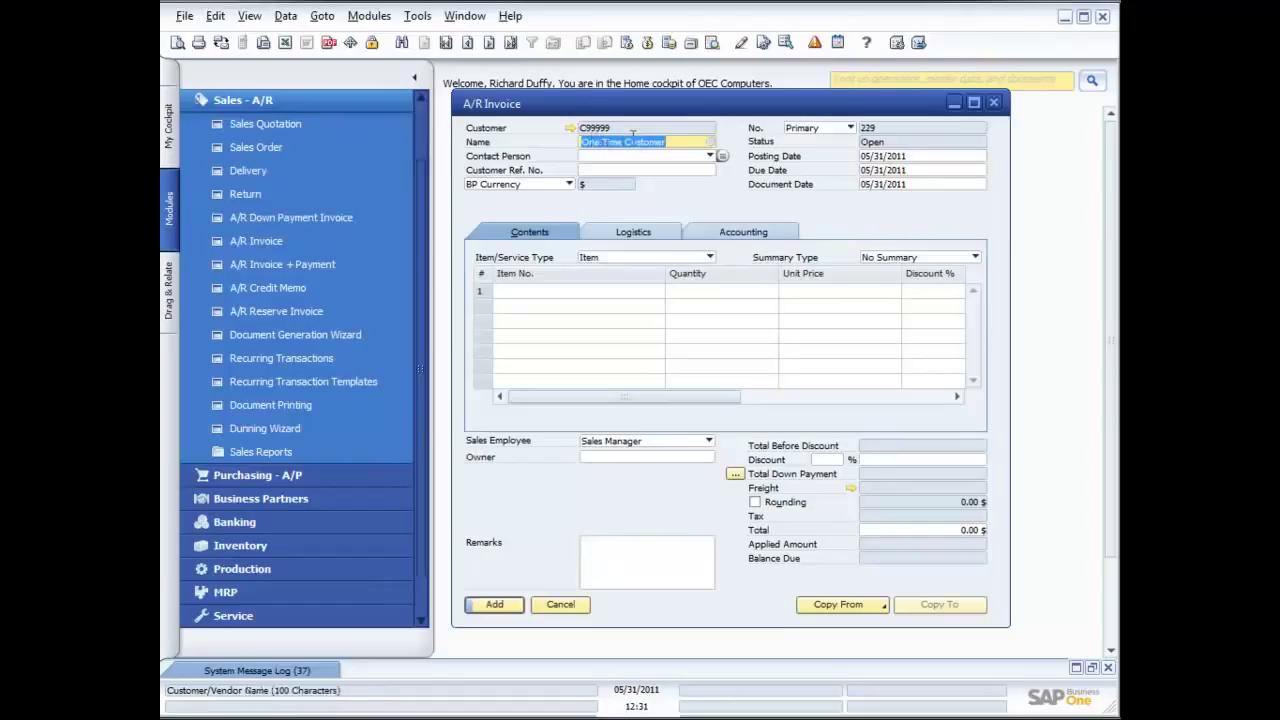
{"action": "left_click", "coordinate": [711, 142]}
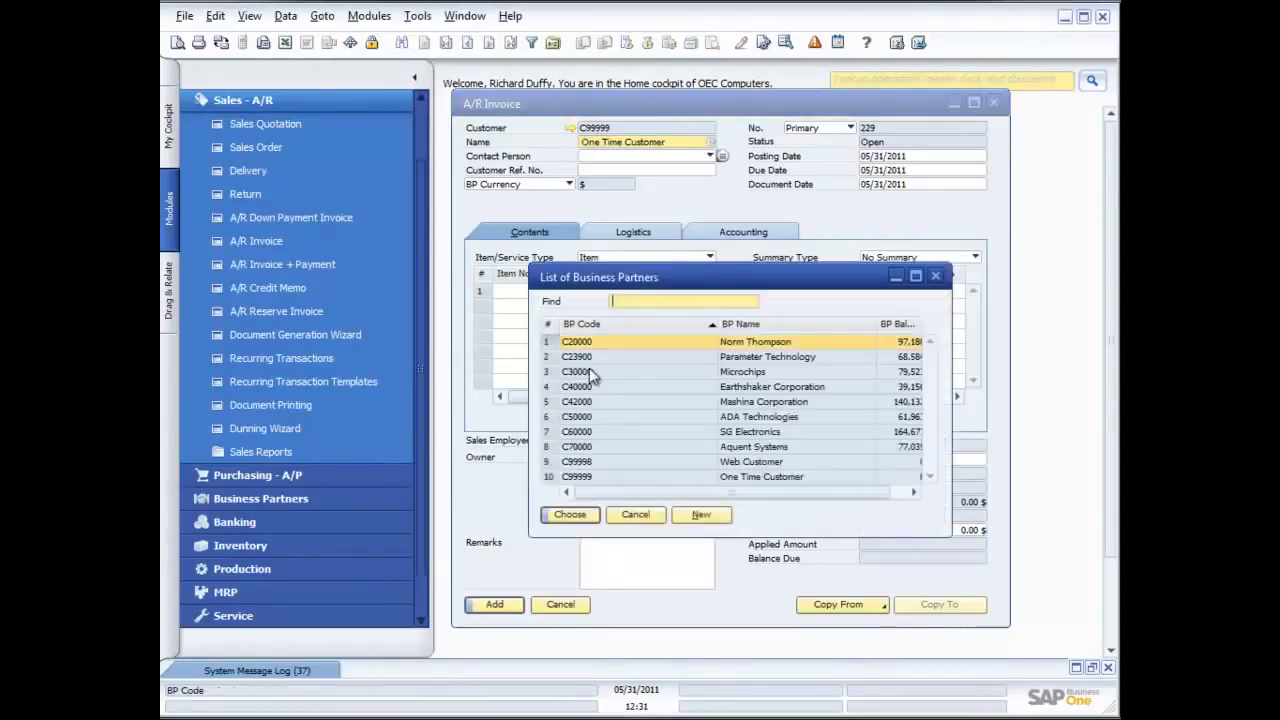
{"action": "double_click", "coordinate": [705, 386]}
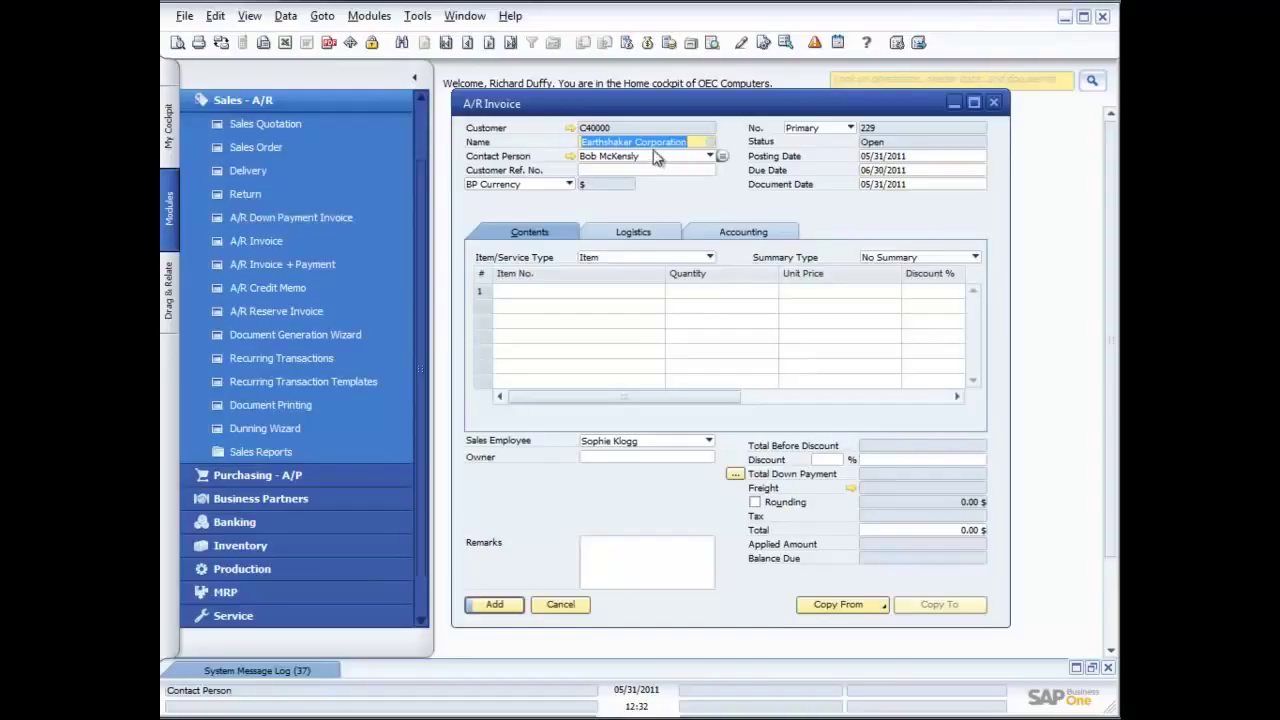
{"action": "left_click", "coordinate": [993, 102]}
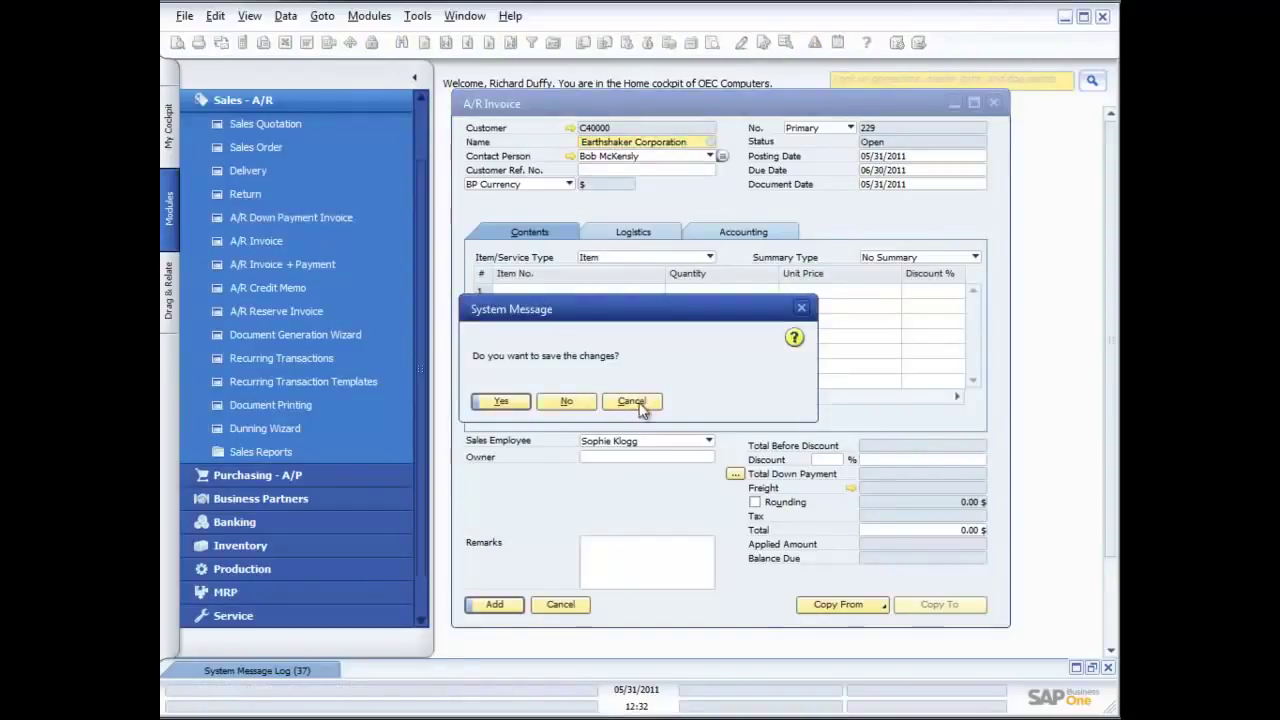
{"action": "left_click", "coordinate": [584, 410]}
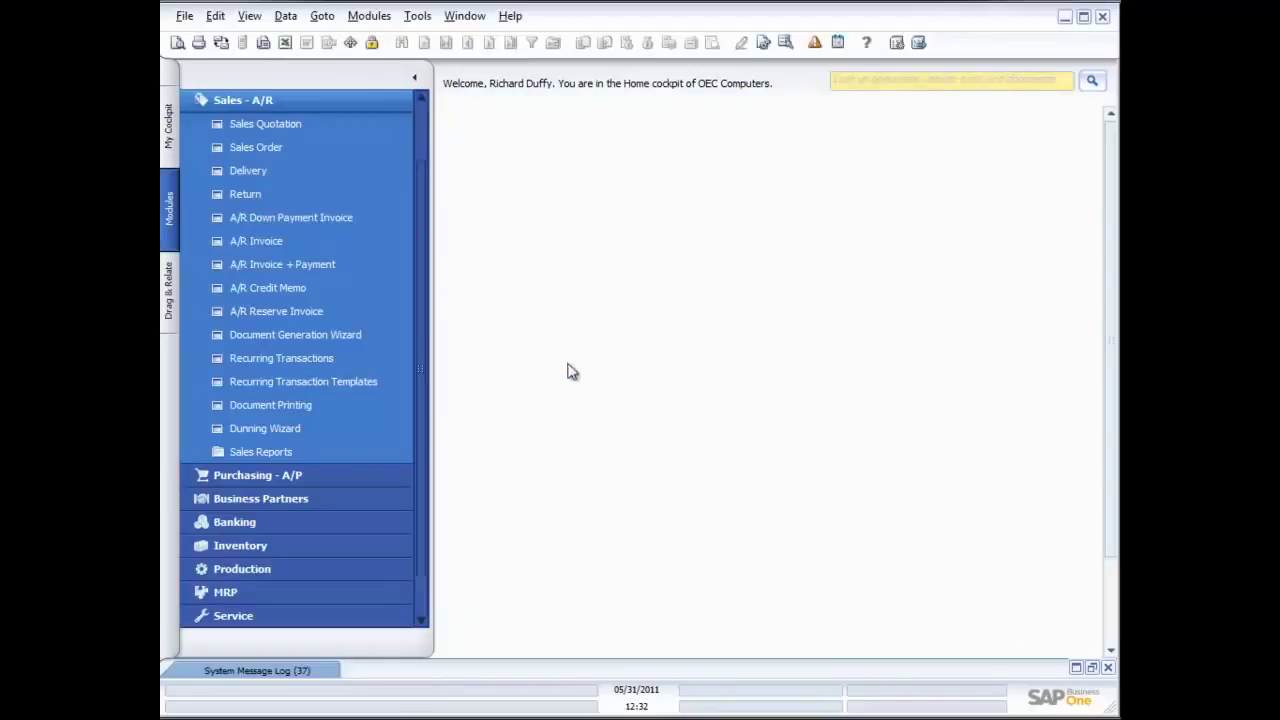
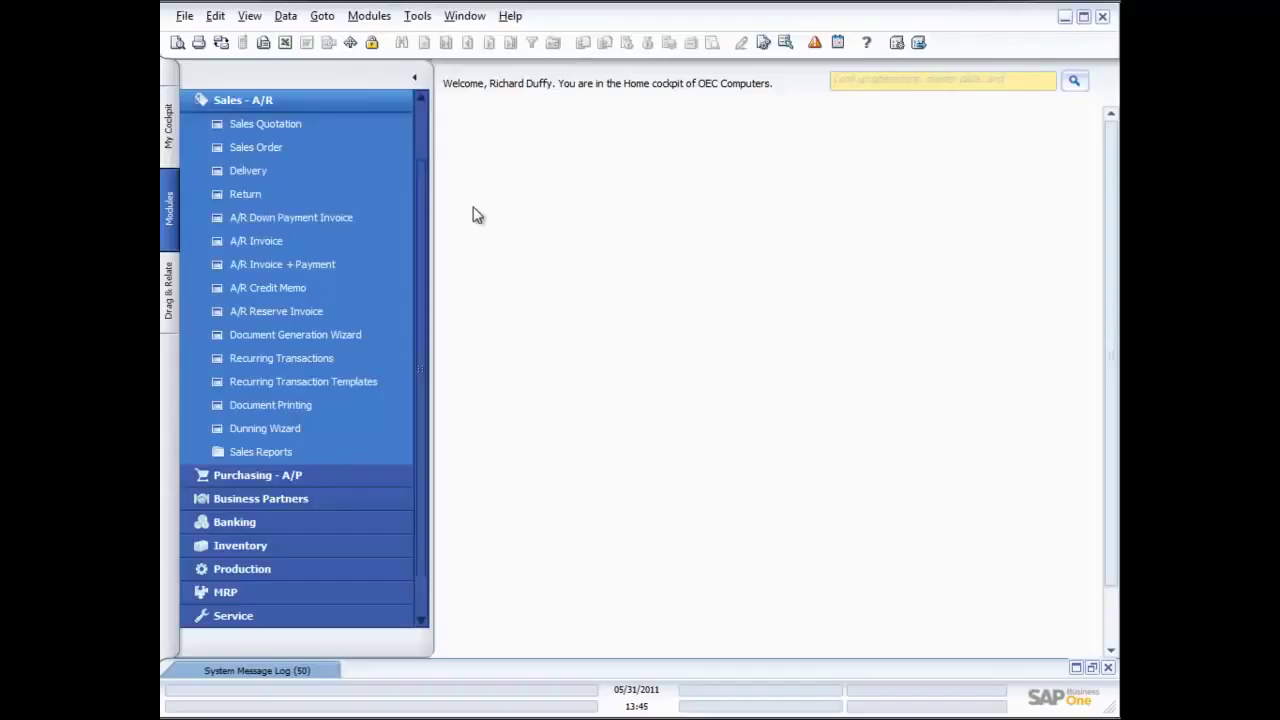
Step: Create a new sales order with Earthshaker Corporation as the customer
{"action": "left_click", "coordinate": [262, 148]}
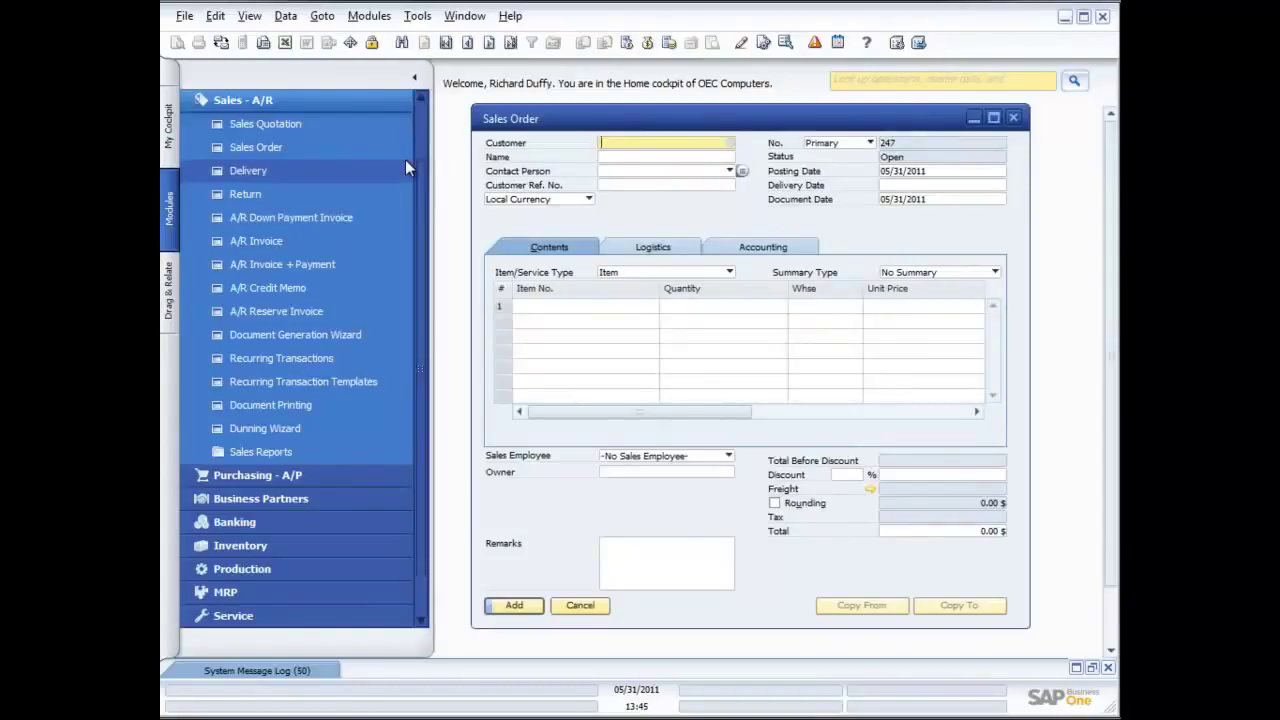
{"action": "left_click", "coordinate": [731, 143]}
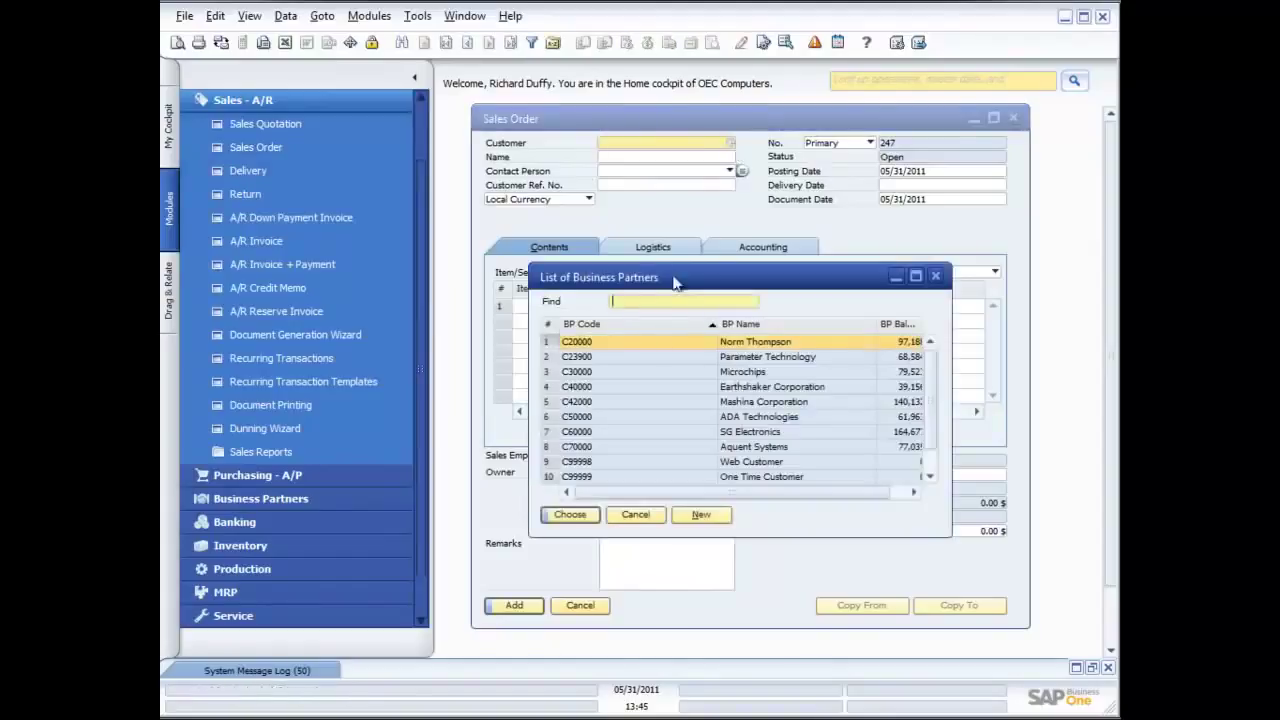
{"action": "double_click", "coordinate": [683, 386]}
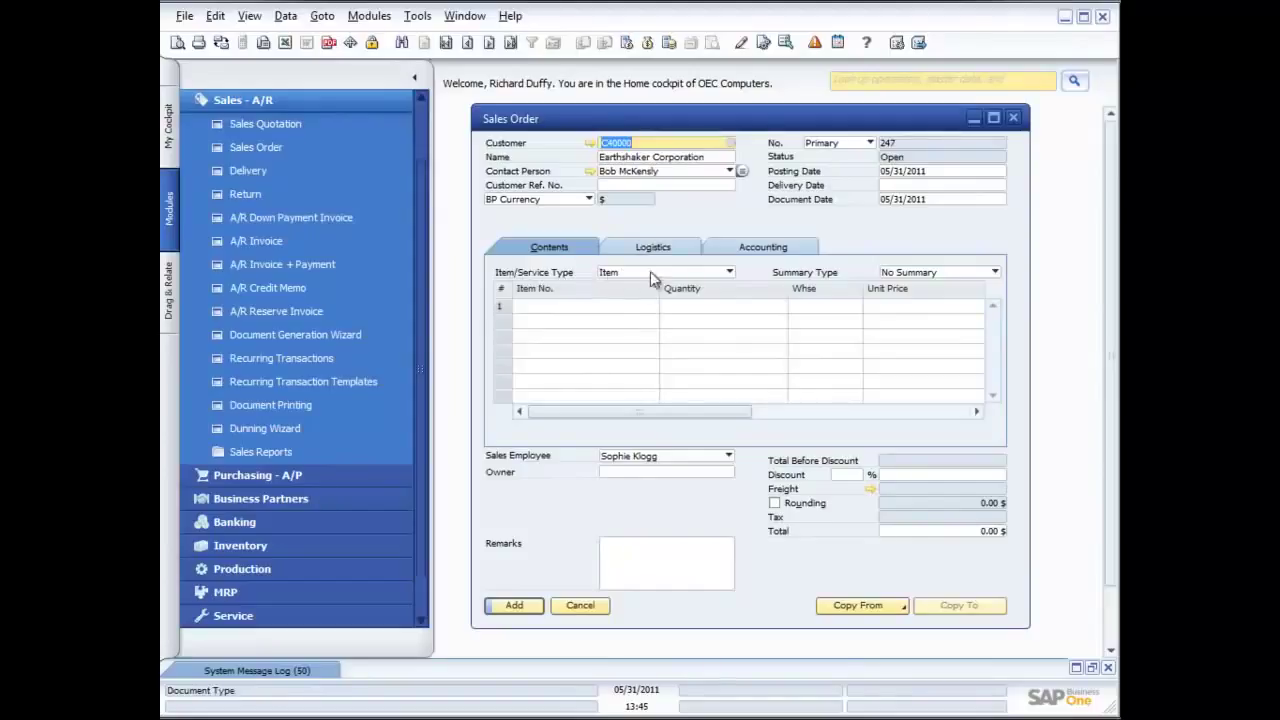
Step: Change the sales order to the Service type and describe its first line as "Installation of printers on site"
{"action": "left_click", "coordinate": [729, 272]}
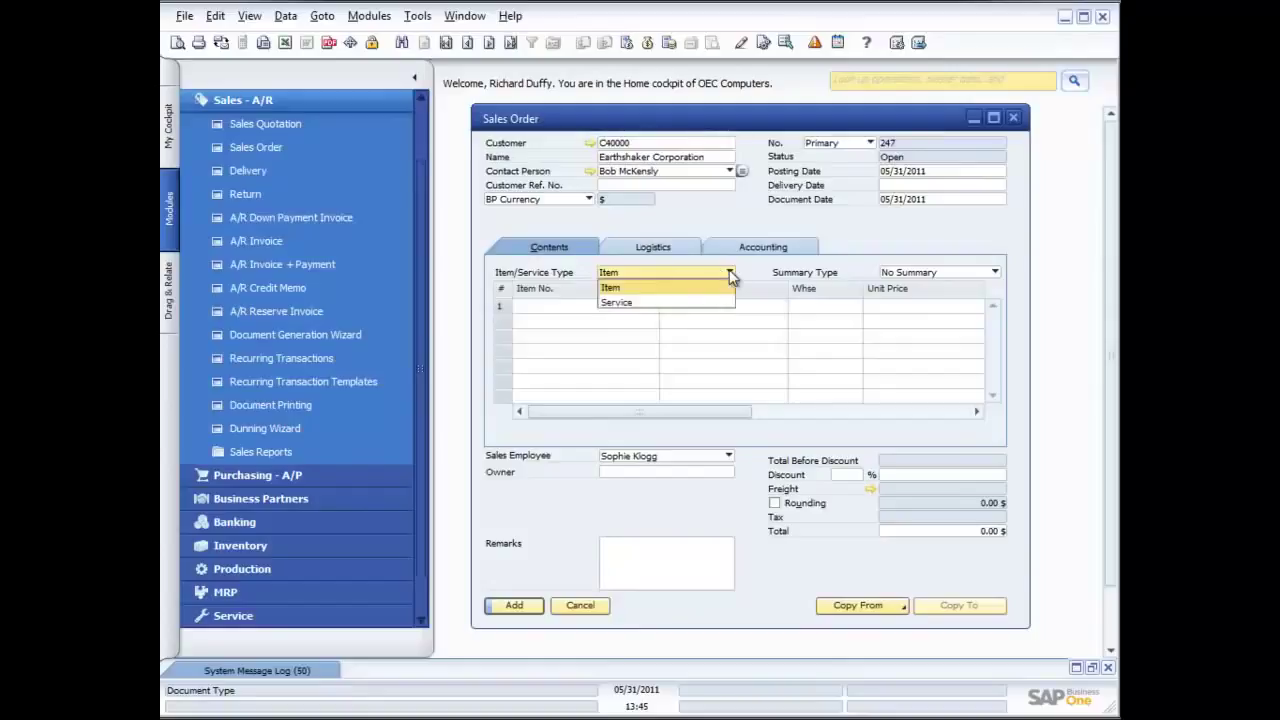
{"action": "left_click", "coordinate": [705, 302]}
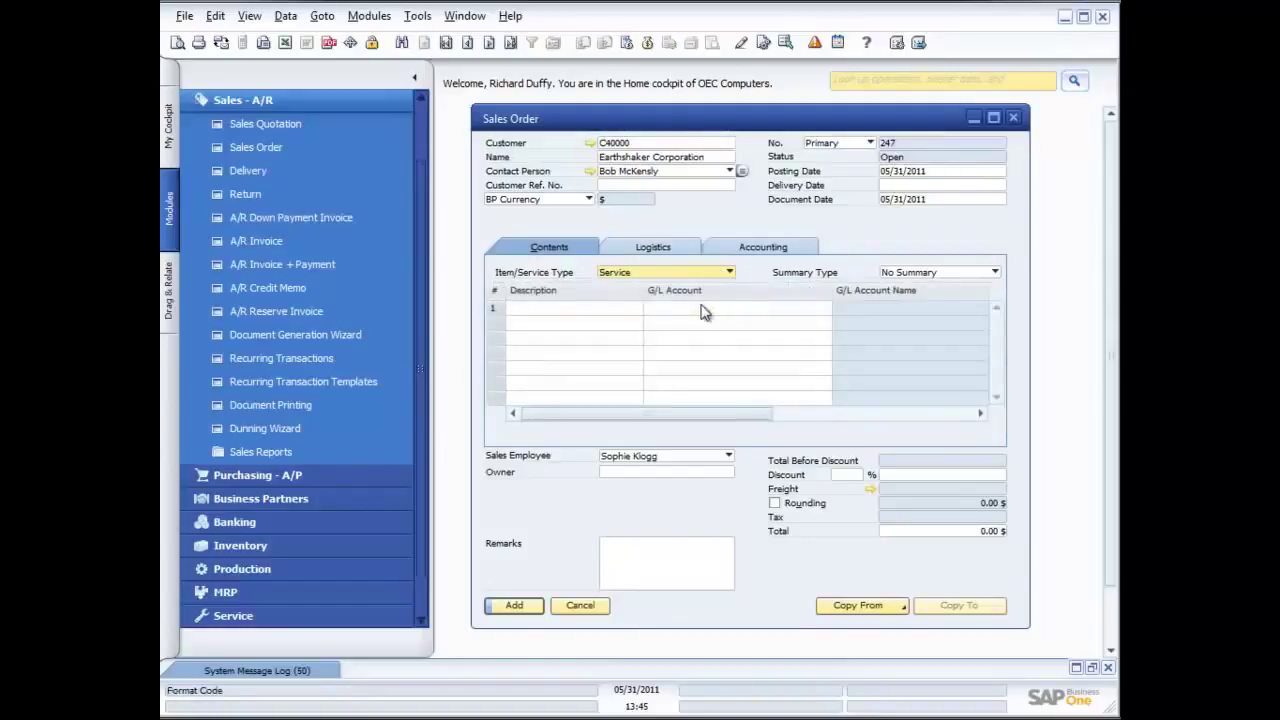
{"action": "left_click", "coordinate": [607, 309]}
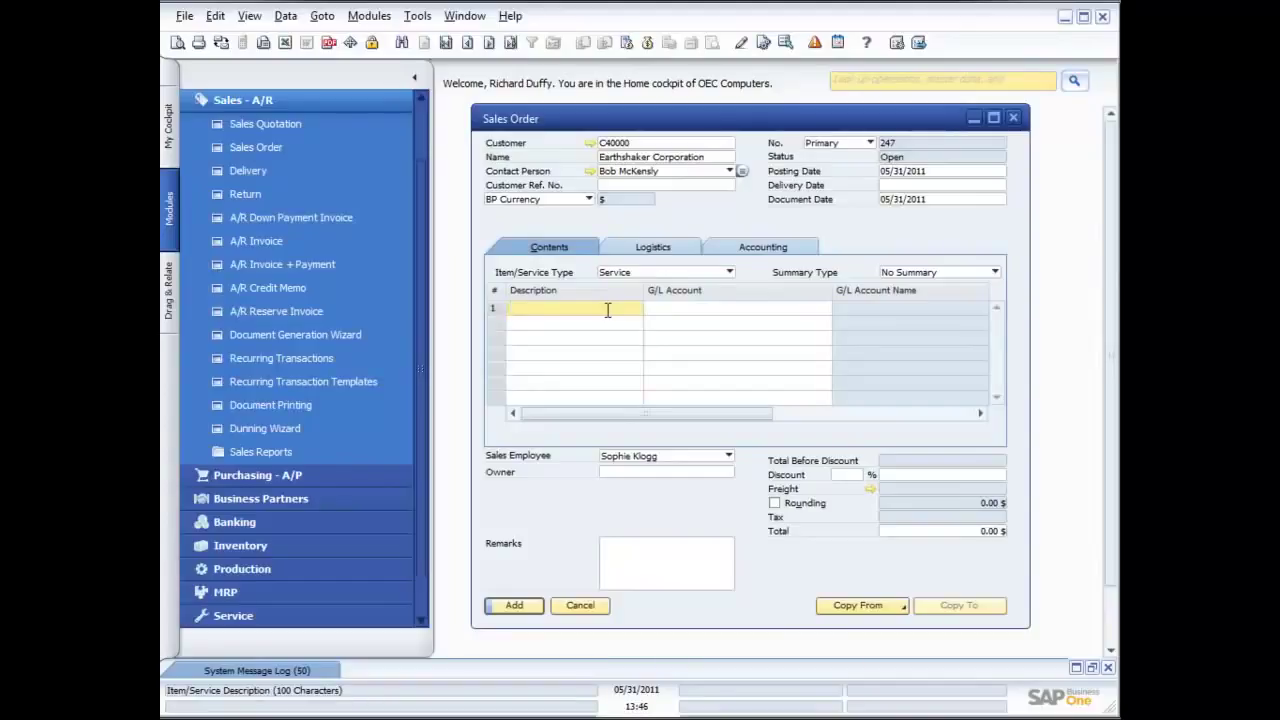
{"action": "type", "text": "Installation of pri"}
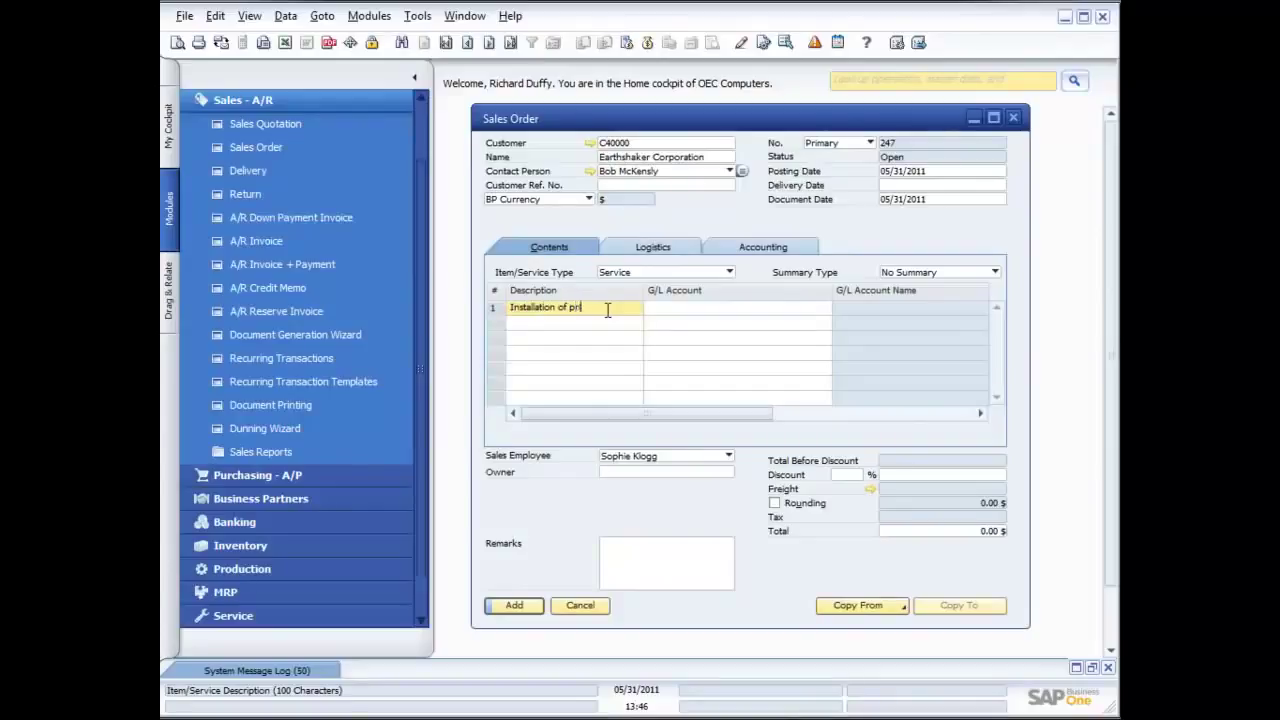
{"action": "type", "text": "nters on site"}
Step: Assign the Sales Revenues - Domestic (HO, USA, GA) G/L account to the printer installation line
{"action": "left_click", "coordinate": [706, 310]}
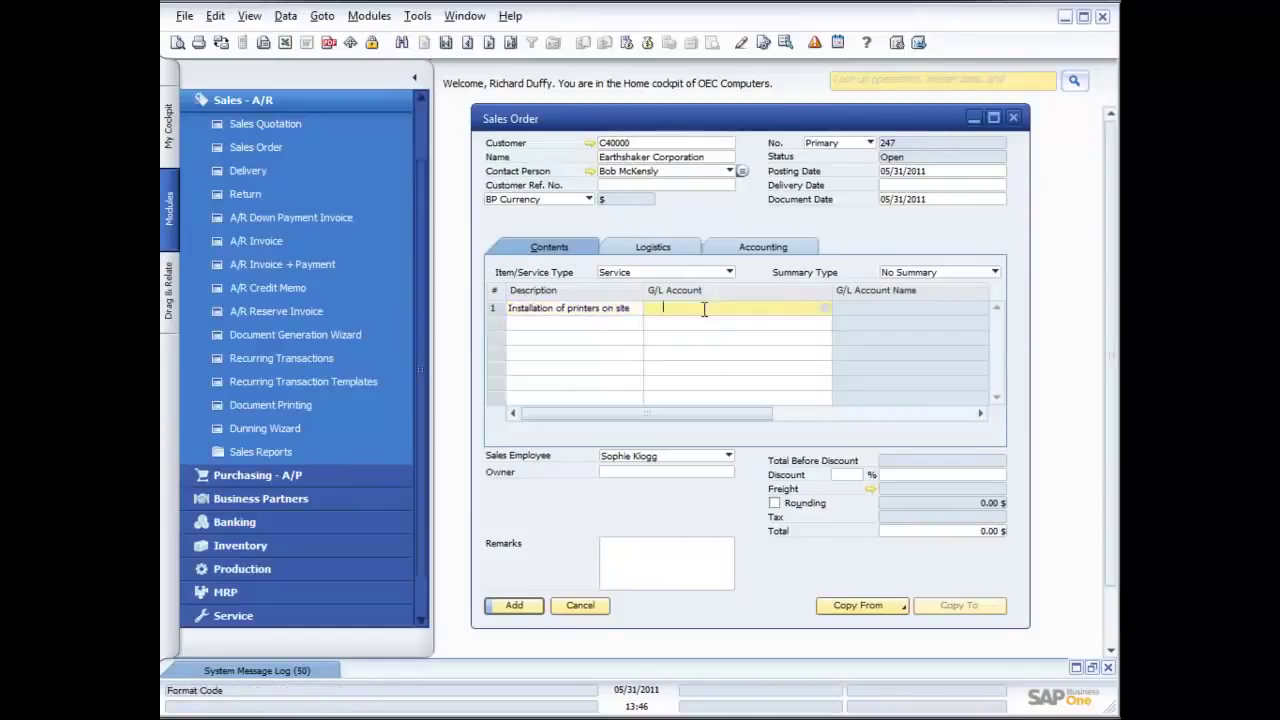
{"action": "left_click", "coordinate": [827, 309]}
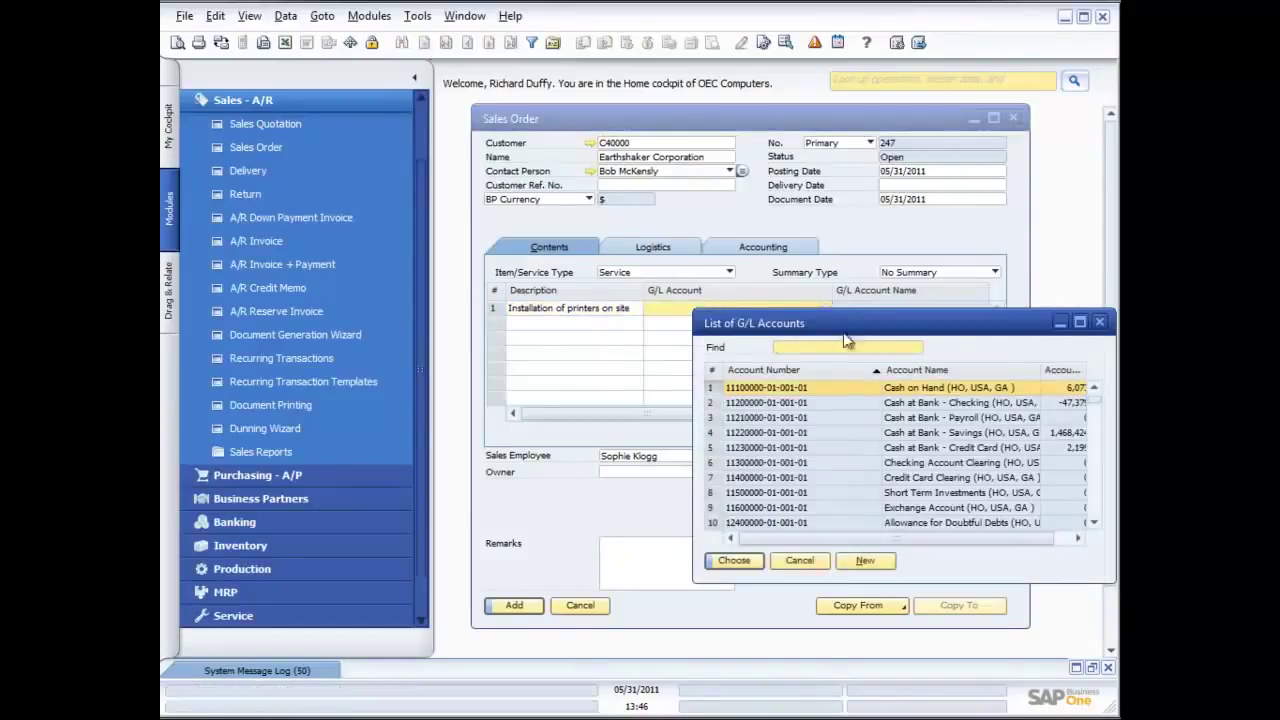
{"action": "left_click", "coordinate": [1097, 503]}
{"action": "left_click", "coordinate": [1097, 505]}
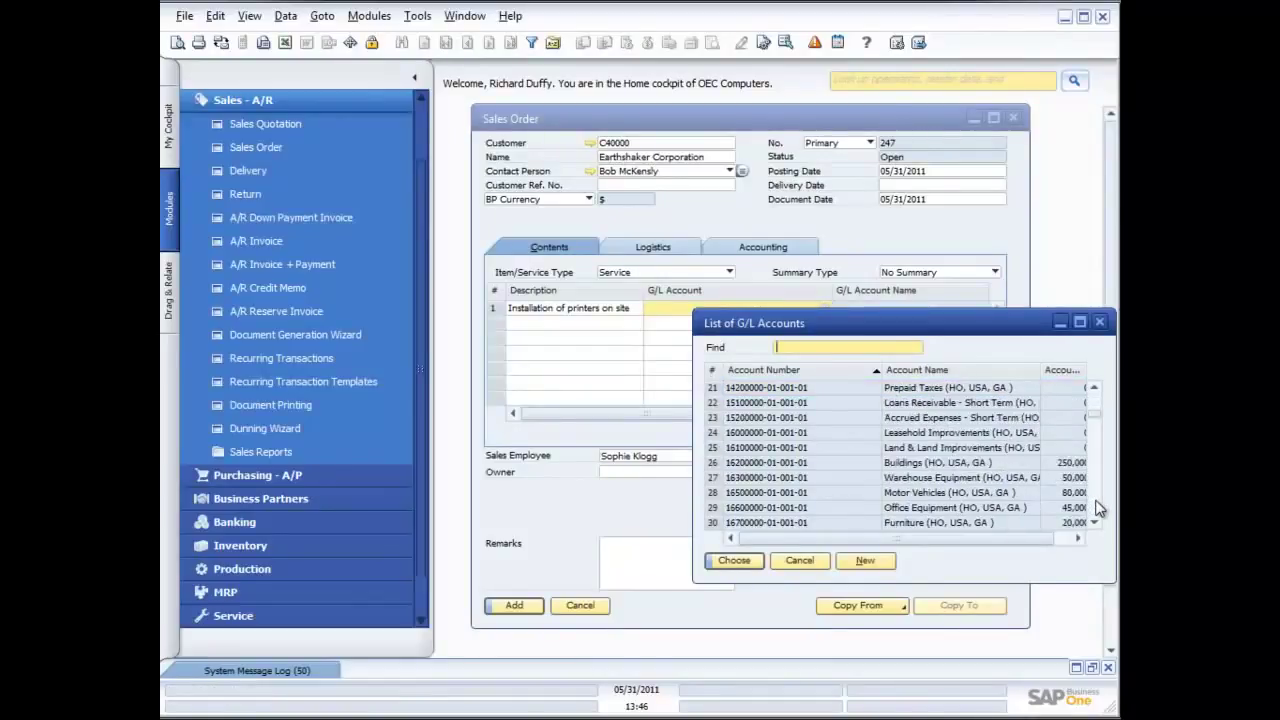
{"action": "left_click", "coordinate": [1097, 506]}
{"action": "left_click", "coordinate": [1097, 506]}
{"action": "left_click", "coordinate": [1097, 506]}
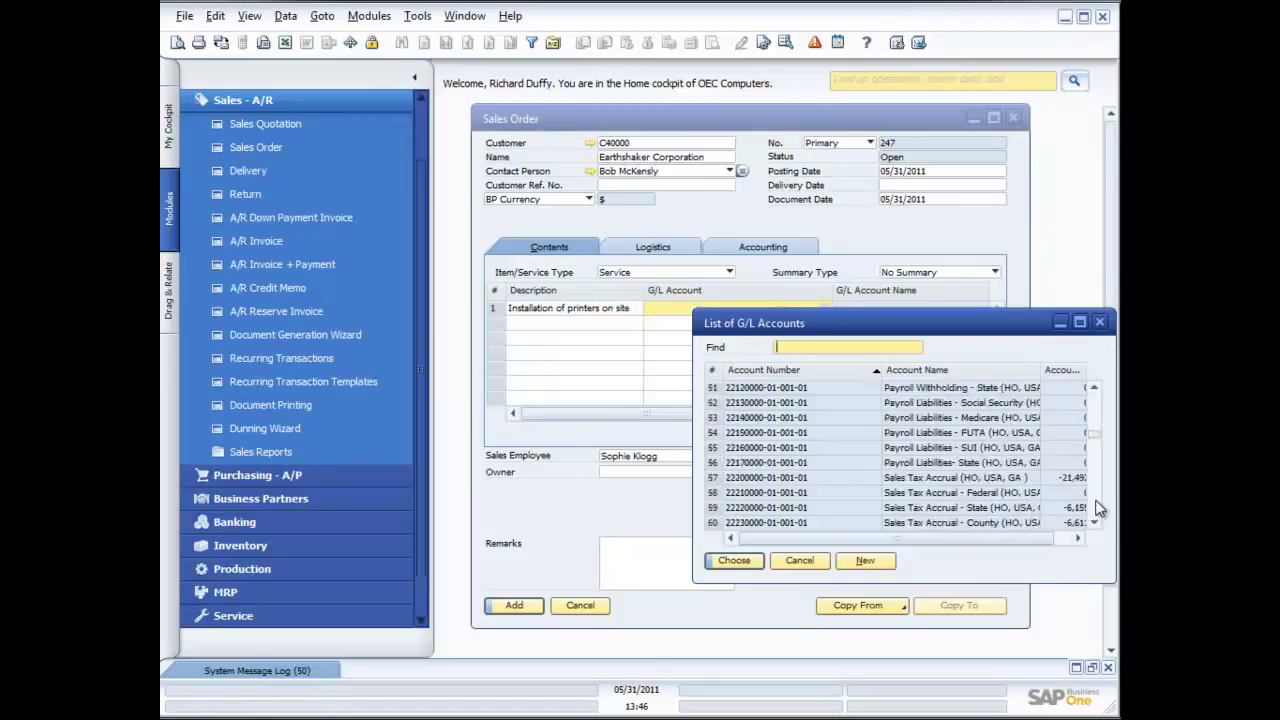
{"action": "left_click", "coordinate": [1097, 507]}
{"action": "left_click", "coordinate": [1097, 507]}
{"action": "left_click", "coordinate": [1097, 507]}
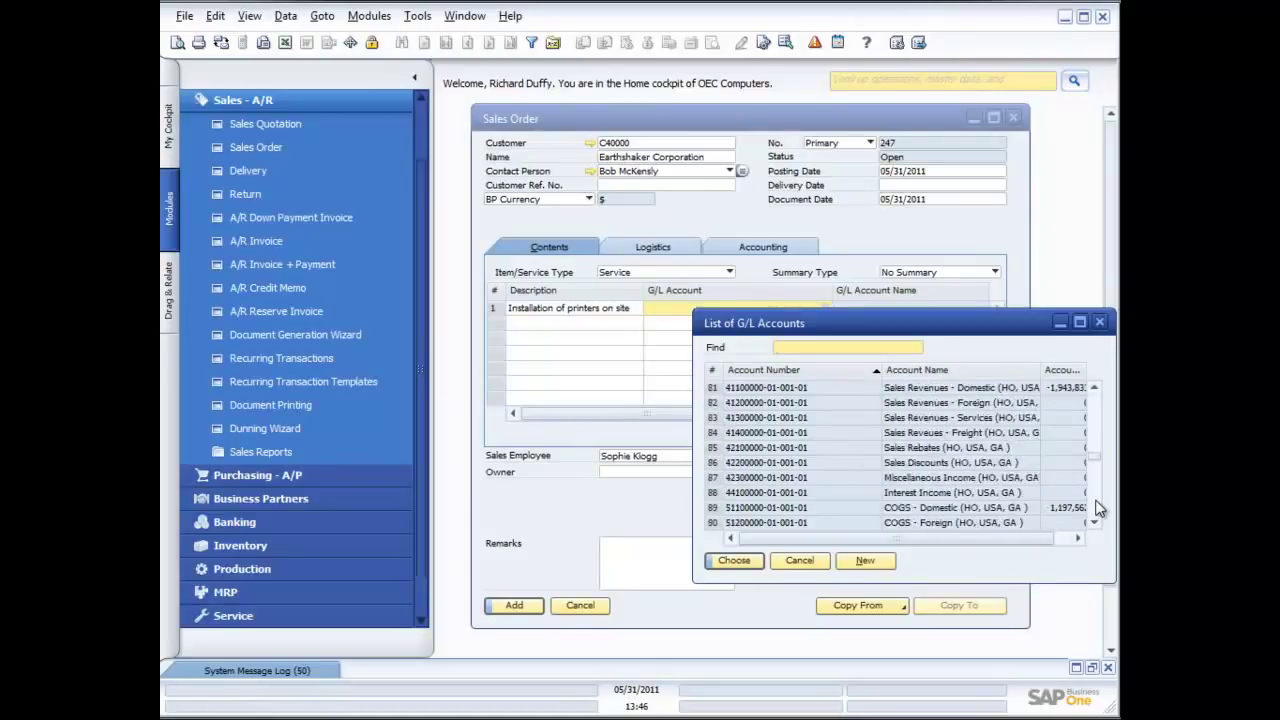
{"action": "double_click", "coordinate": [930, 388]}
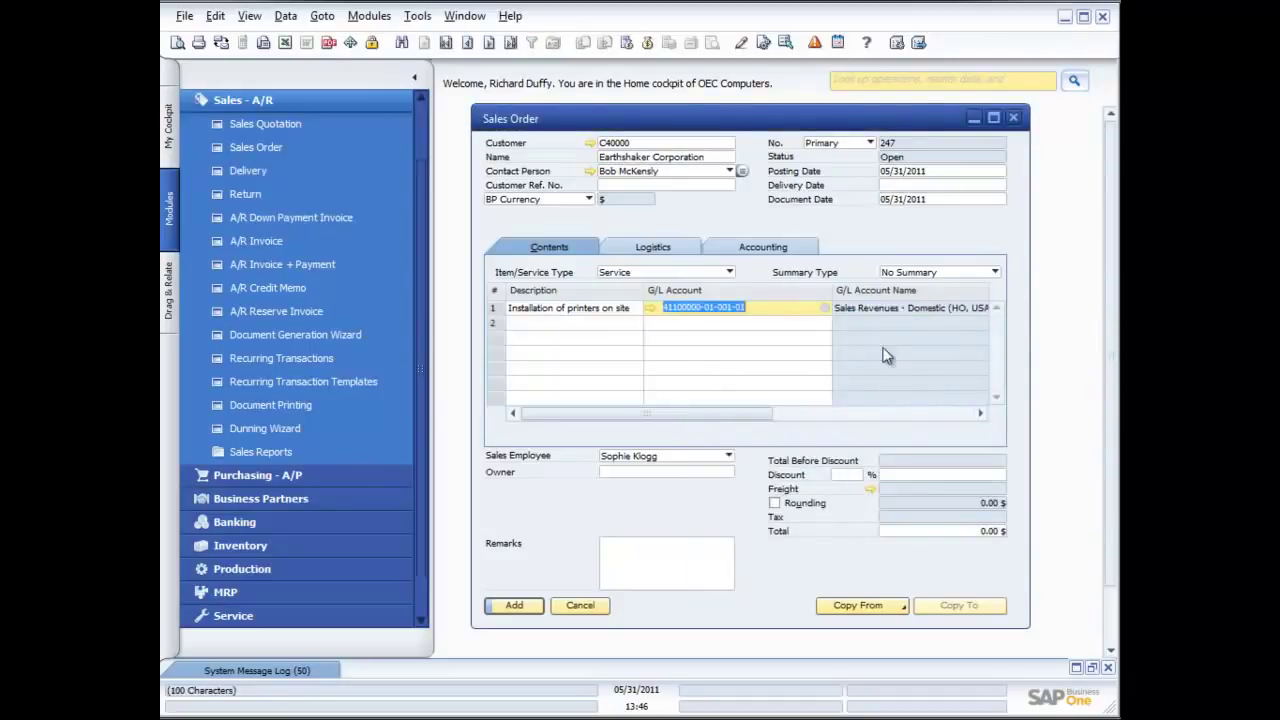
Step: Set the installation line's total to 250.00 and add the service sales order
{"action": "left_click_drag", "start_coordinate": [765, 413], "coordinate": [977, 419]}
{"action": "left_click", "coordinate": [905, 307]}
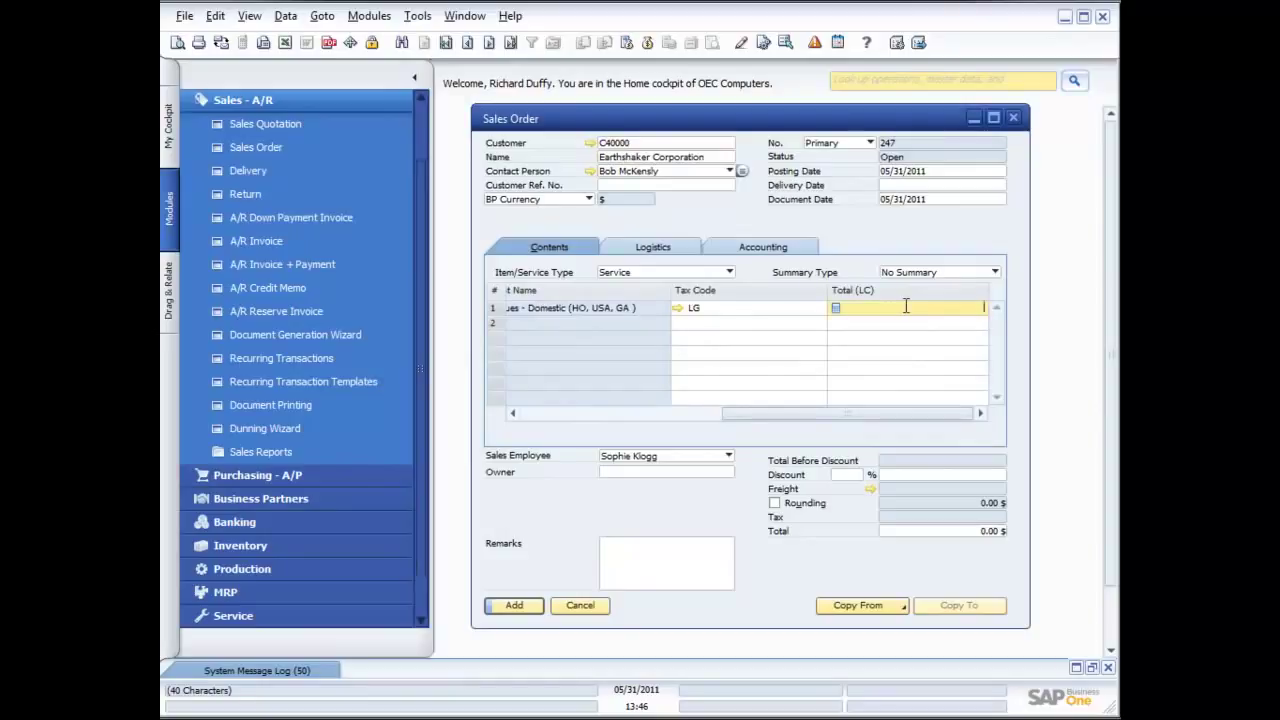
{"action": "type", "text": "250.00"}
{"action": "key", "text": "Tab"}
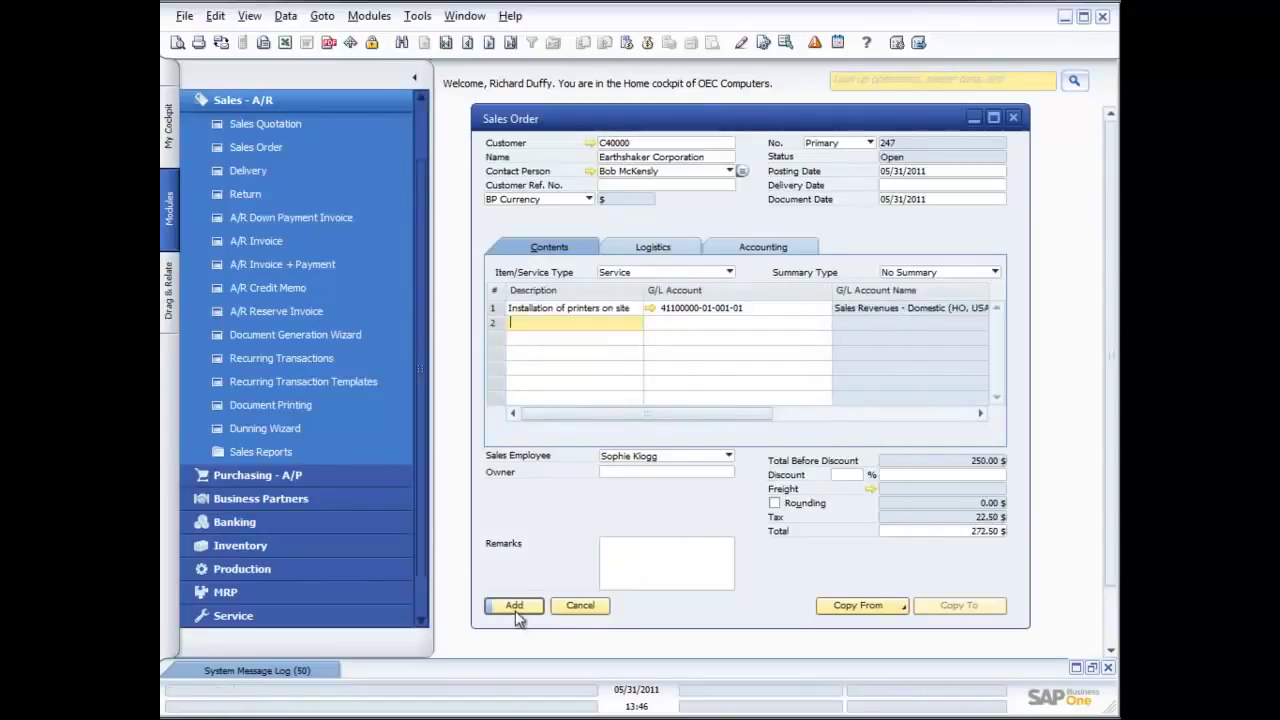
{"action": "key", "text": "Return"}
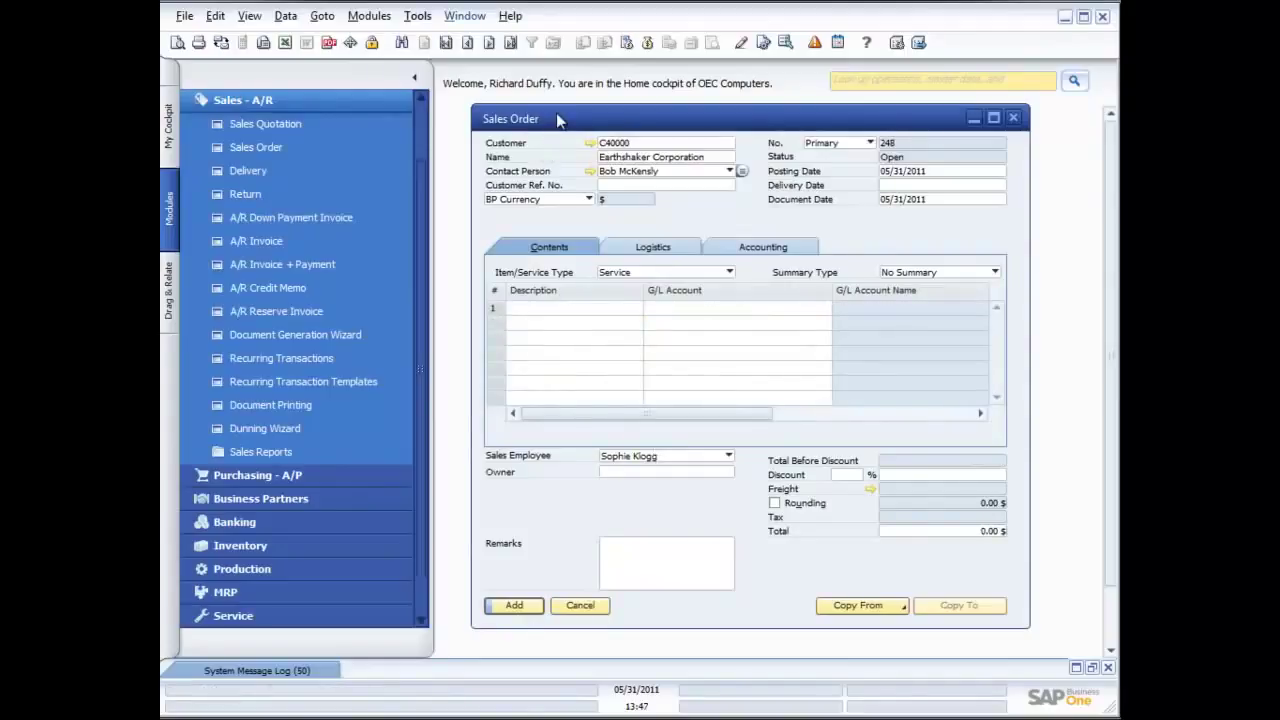
Step: Bring up the service sales order just added and copy it to an A/R invoice
{"action": "left_click", "coordinate": [492, 46]}
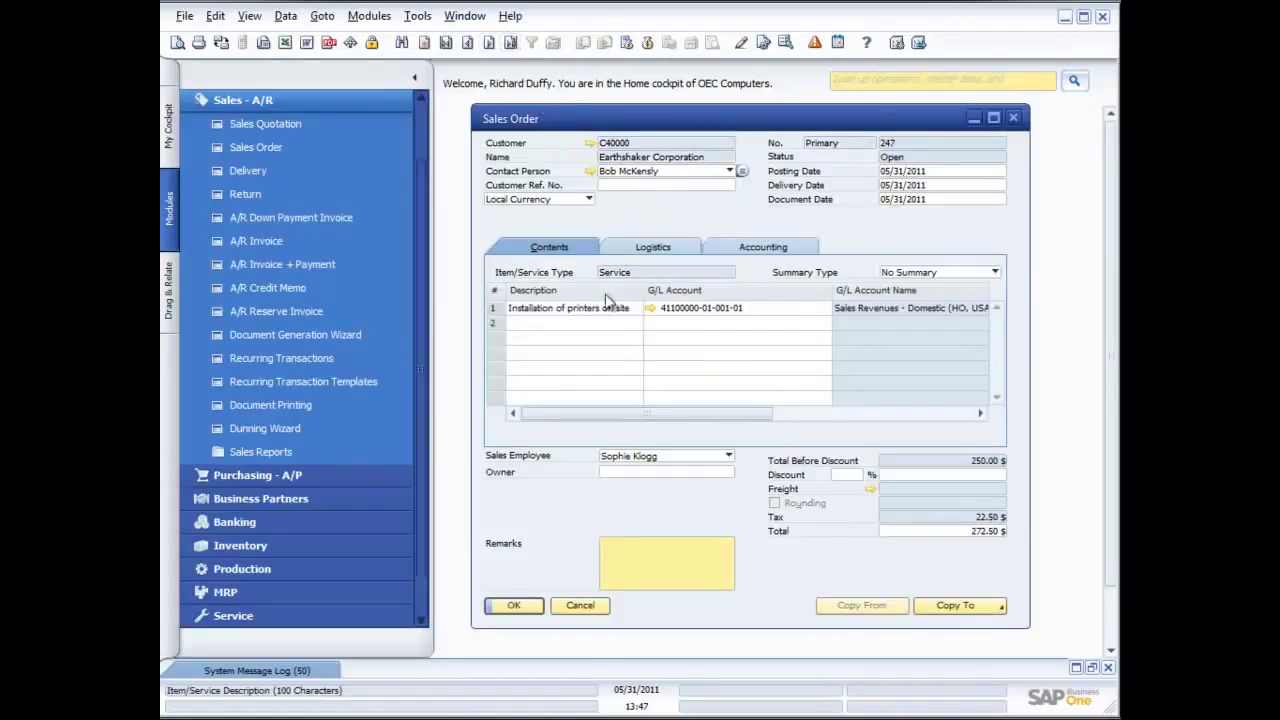
{"action": "left_click", "coordinate": [977, 613]}
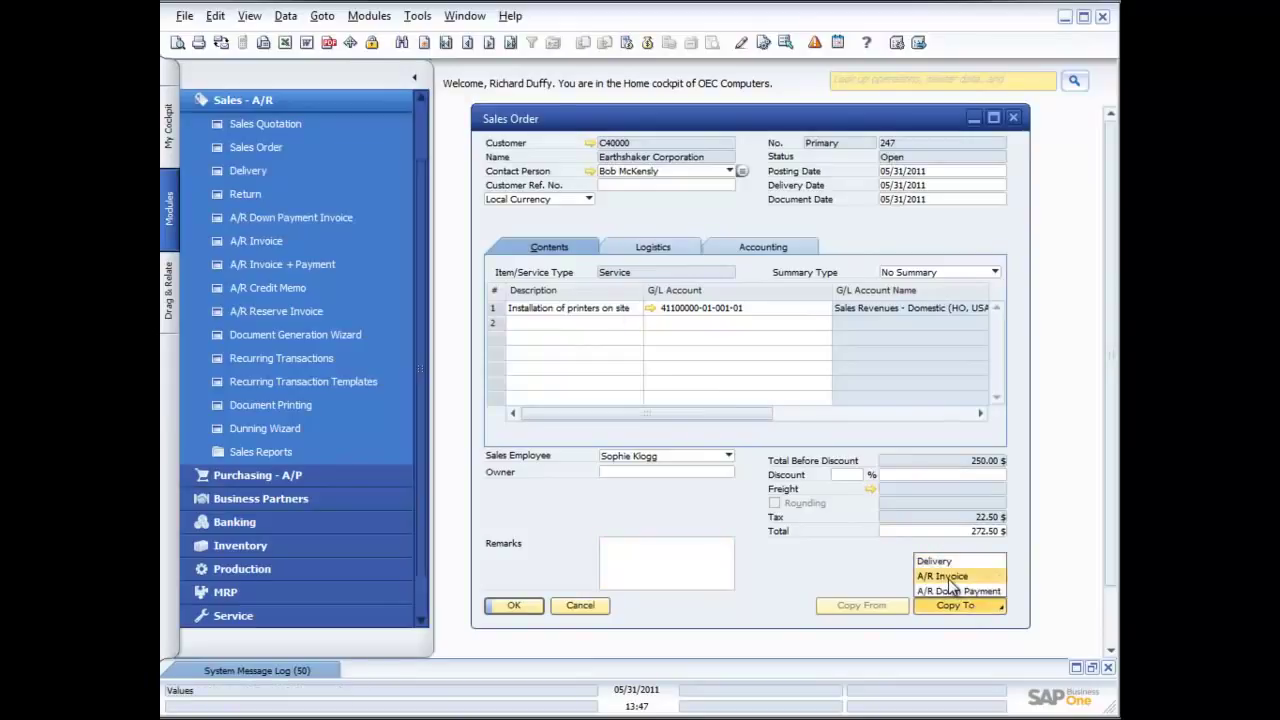
{"action": "left_click", "coordinate": [945, 578]}
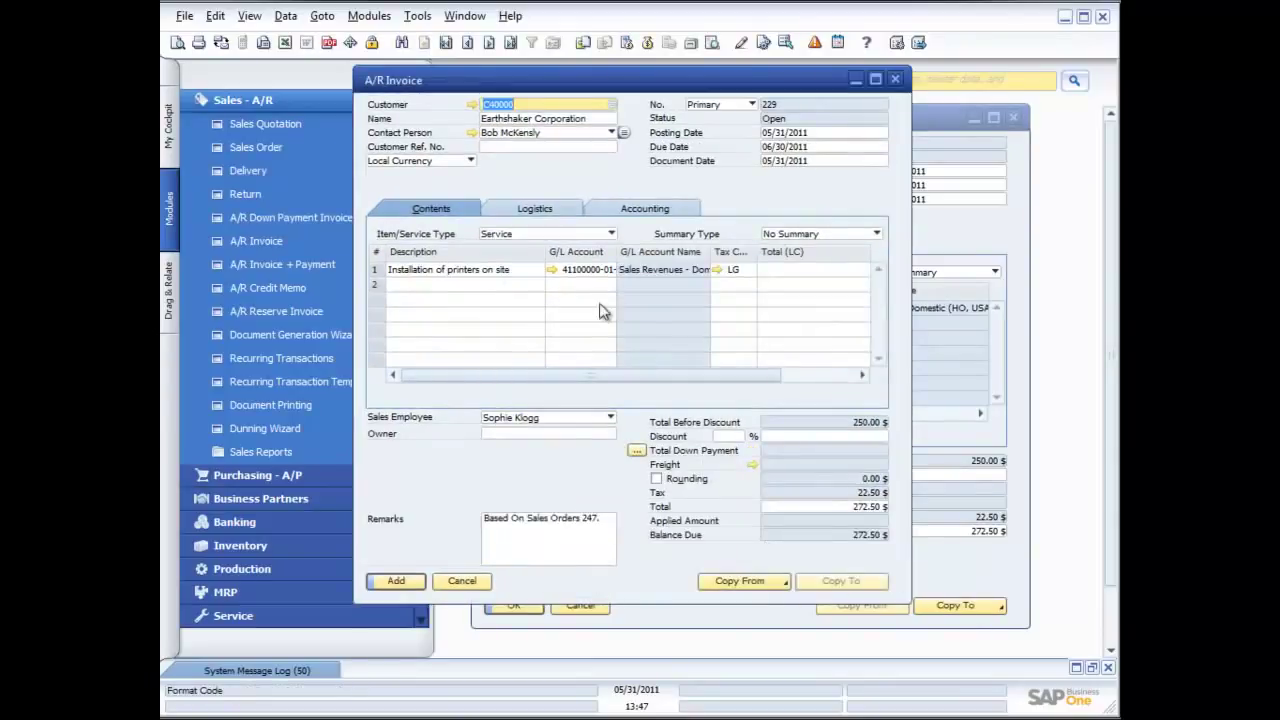
Step: Add the A/R invoice for the printer installation, confirm it, and close the invoice form
{"action": "left_click", "coordinate": [399, 578]}
{"action": "left_click", "coordinate": [453, 368]}
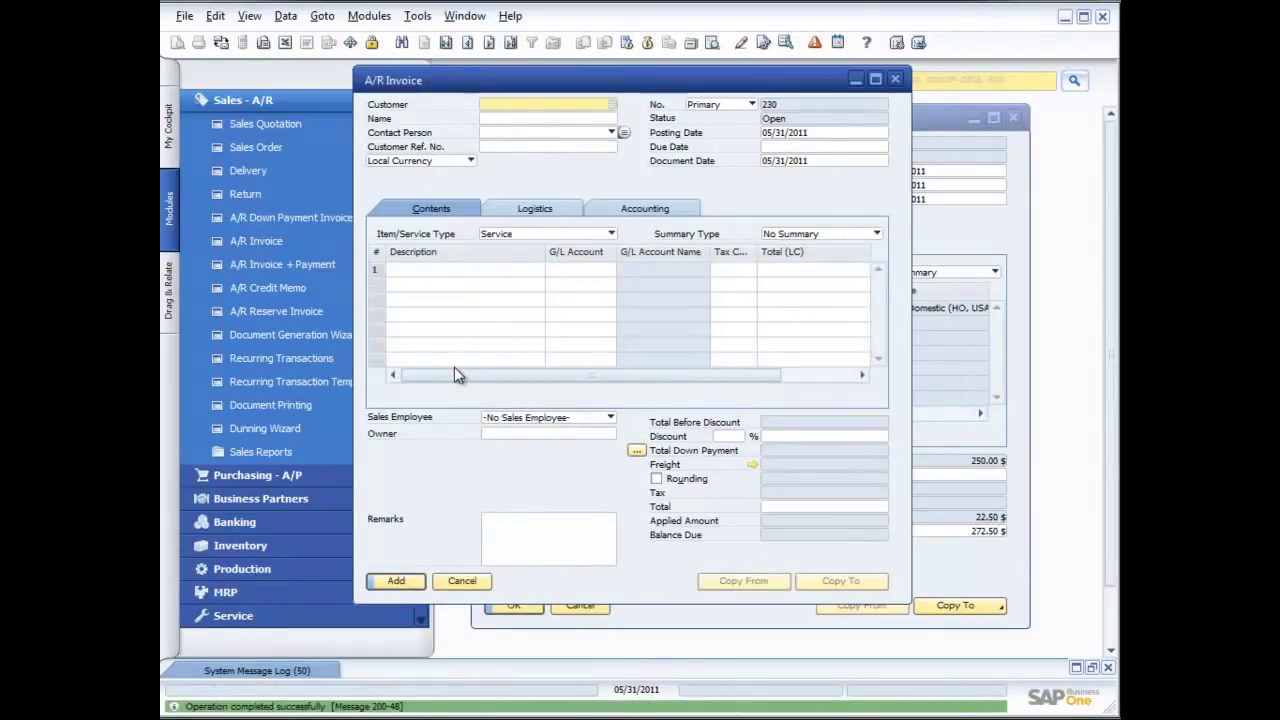
{"action": "left_click", "coordinate": [897, 80]}
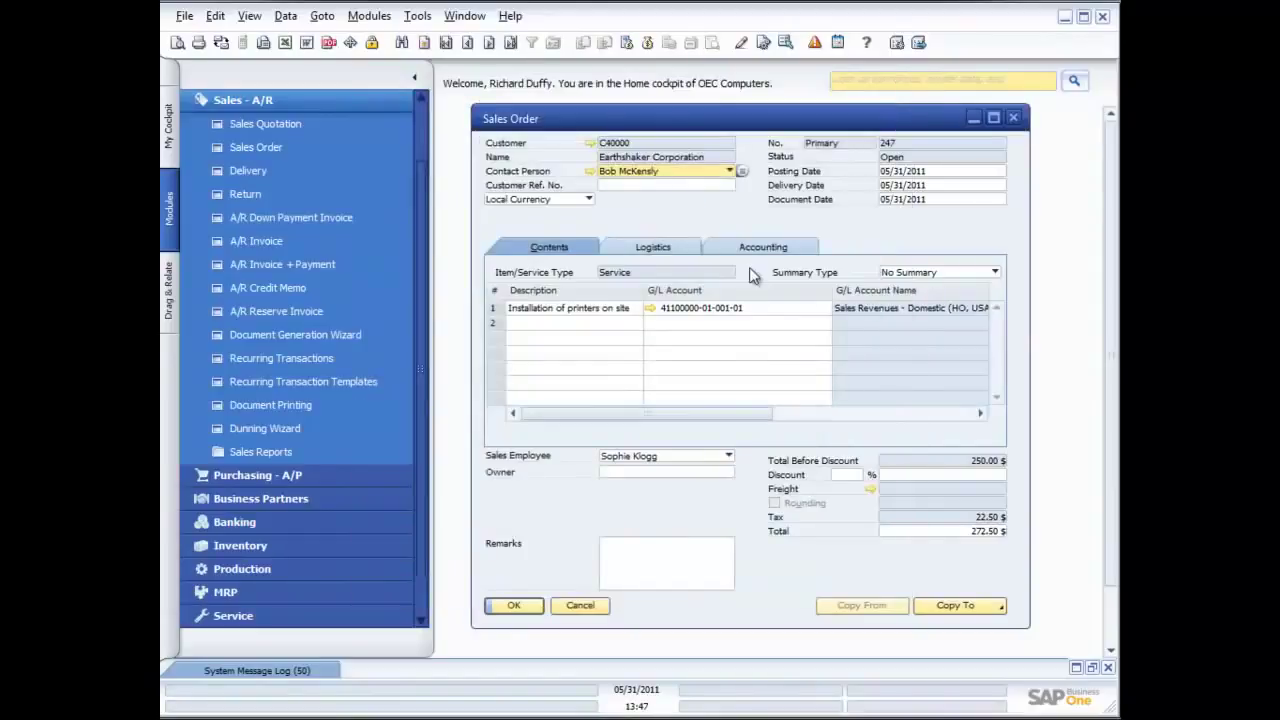